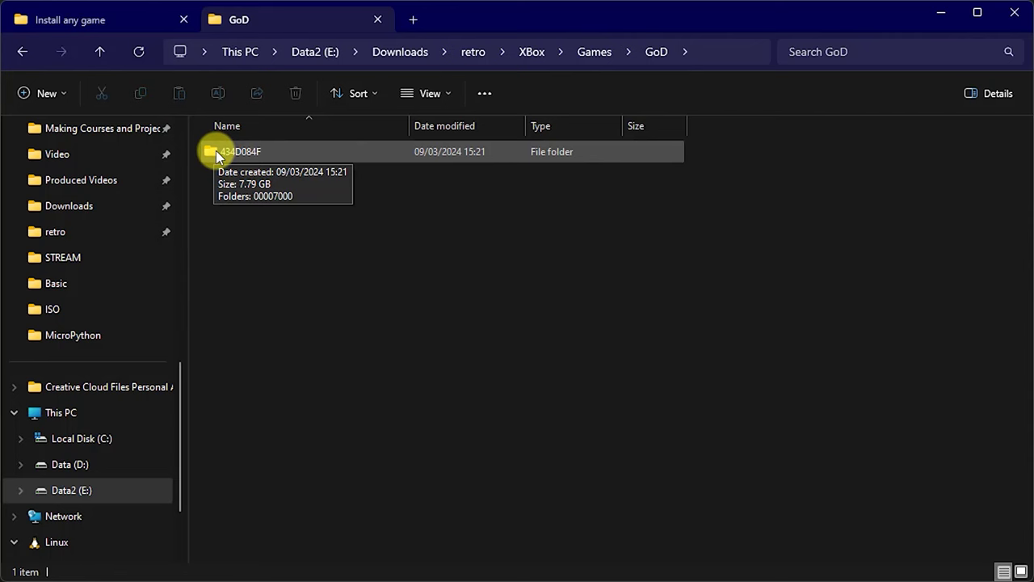
Step: Examine the converted game's folder structure in GoD, from 434D084F through 00007000 down to its data files, and return to Games
double_click(216, 150)
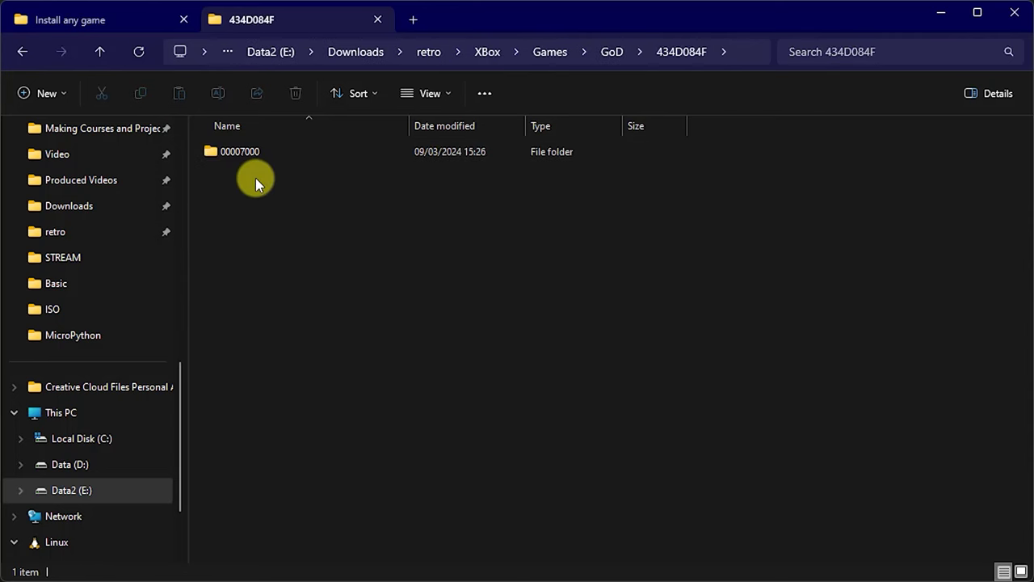
double_click(212, 152)
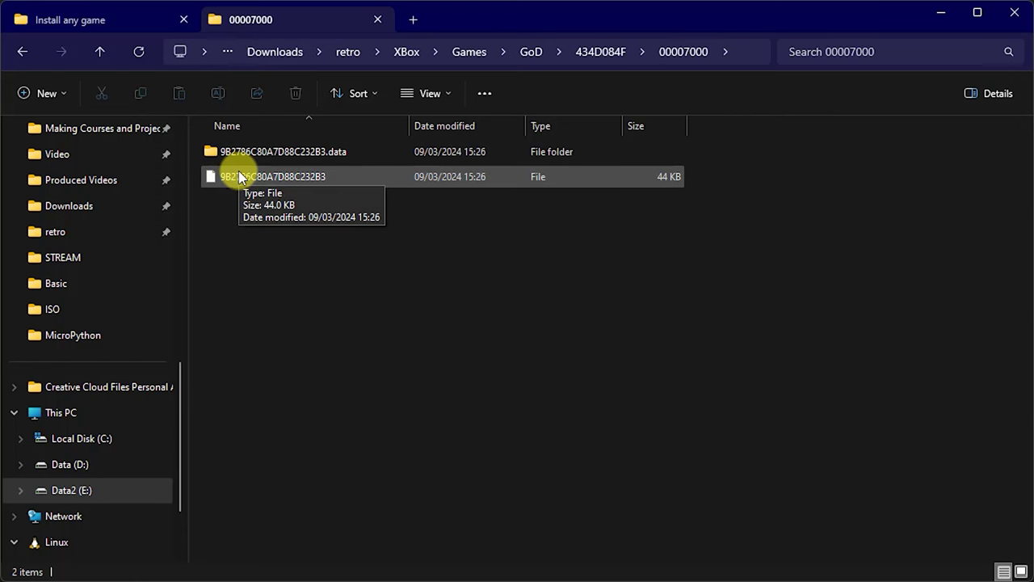
double_click(229, 152)
scroll(329, 303, "down", 11)
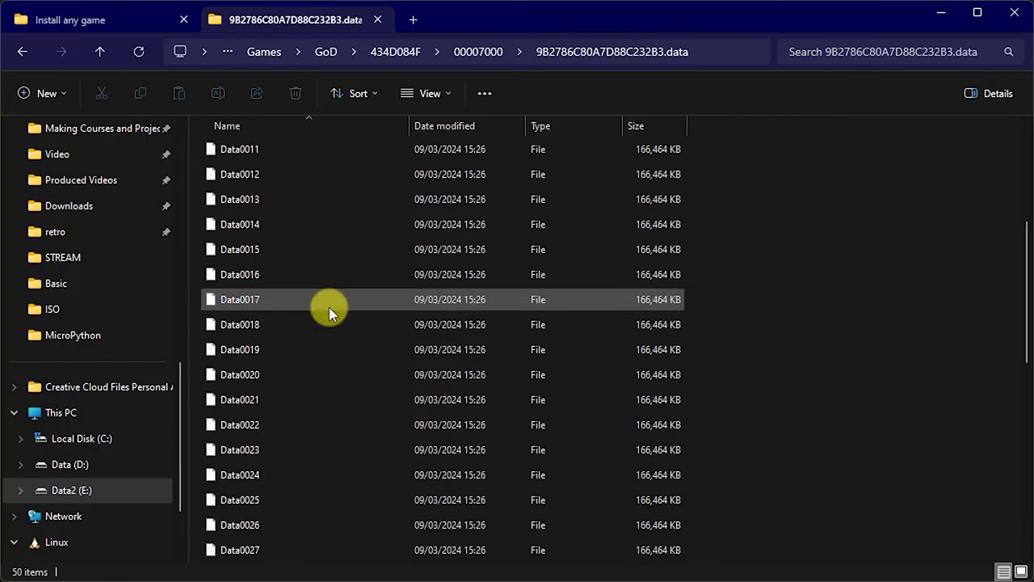
scroll(329, 315, "up", 11)
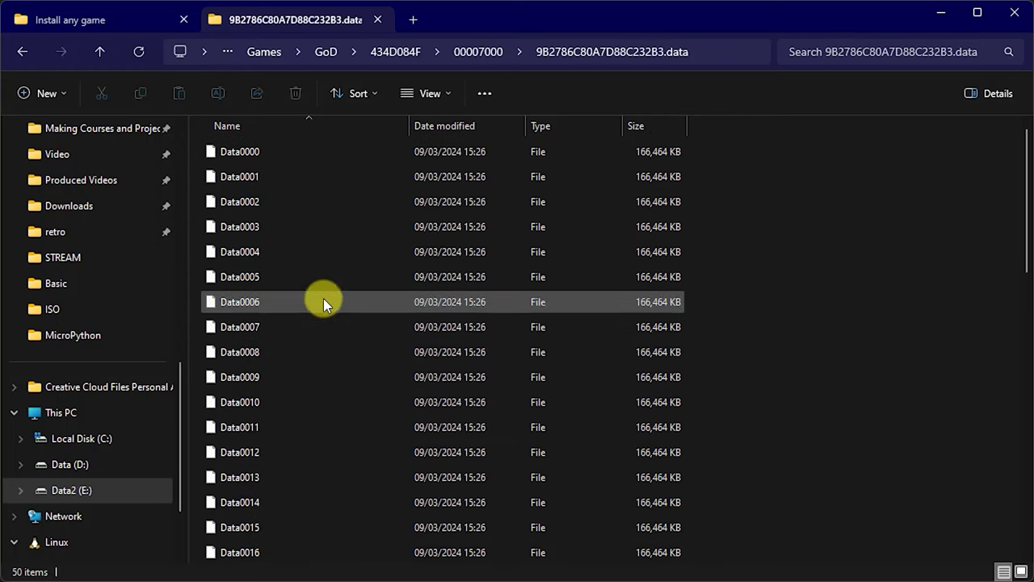
left_click(98, 53)
left_click(99, 52)
left_click(99, 52)
left_click(98, 52)
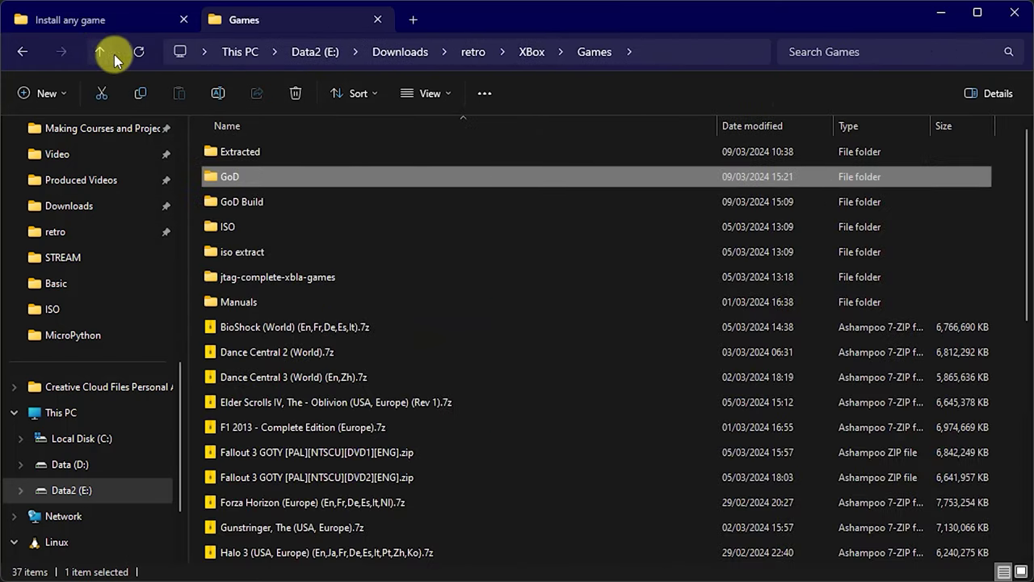
double_click(225, 180)
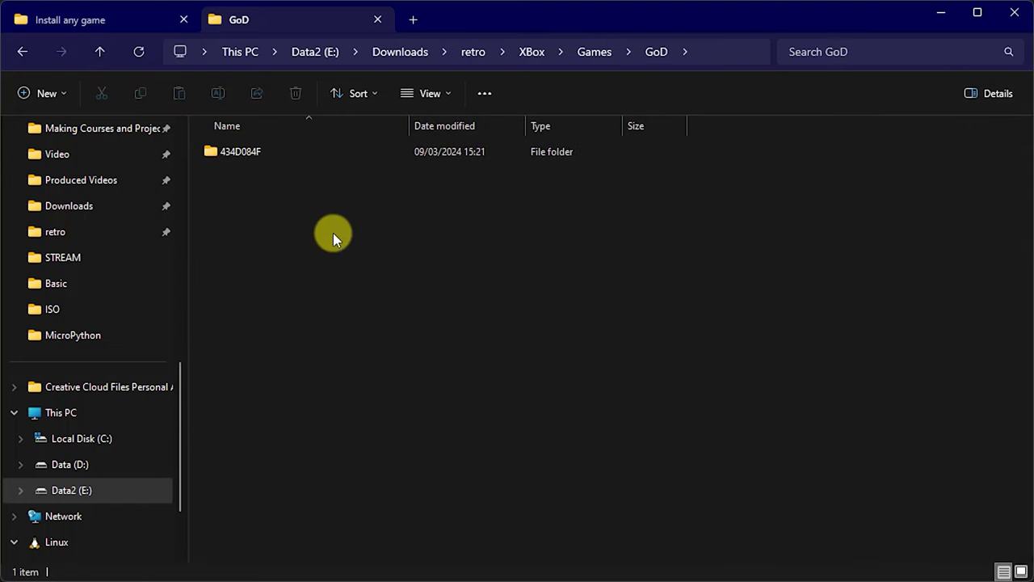
left_click(99, 51)
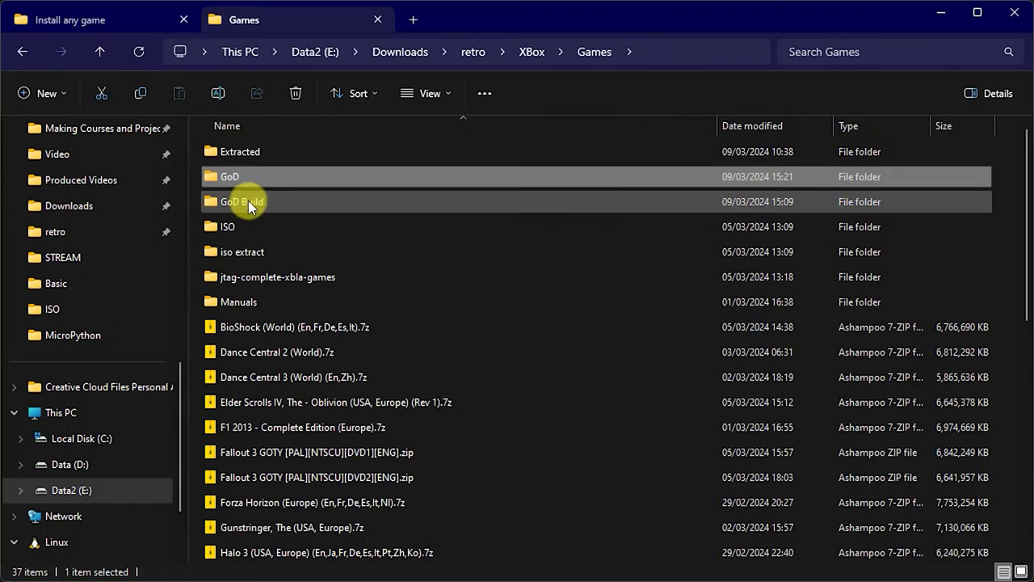
Step: Delete the rebuilt F1 2013 - Complete Edition ISO from the GoD Build folder
double_click(244, 203)
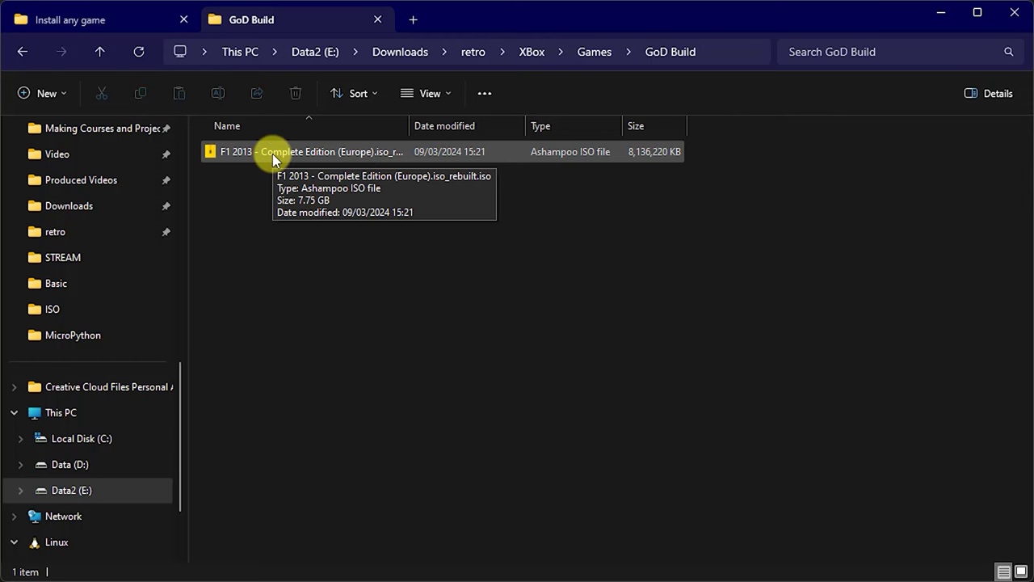
left_click(216, 156)
key("Delete")
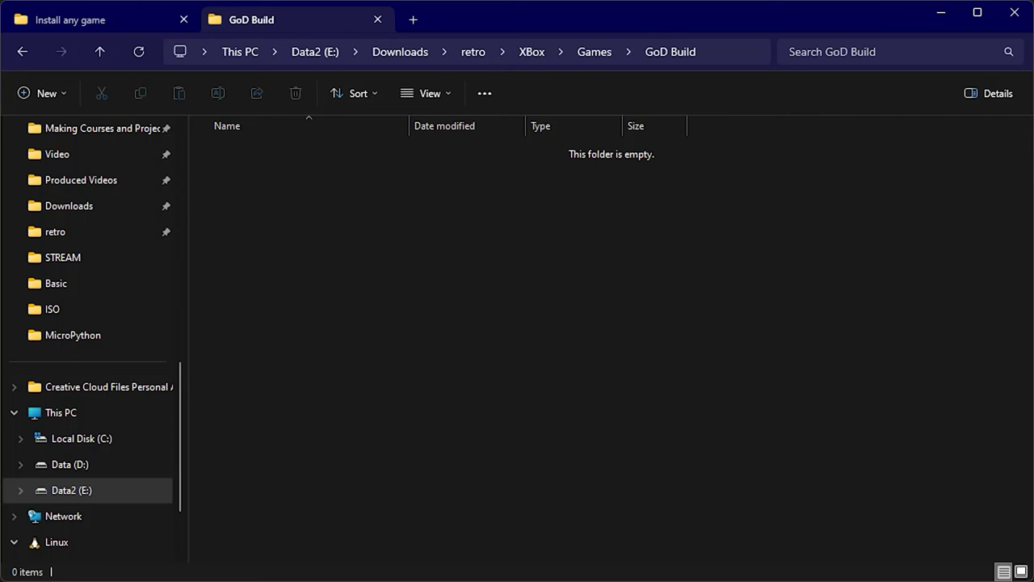
Step: Switch to Iso2God and review its path, rebuilt ISO and padding settings without changing them
key("alt+Tab")
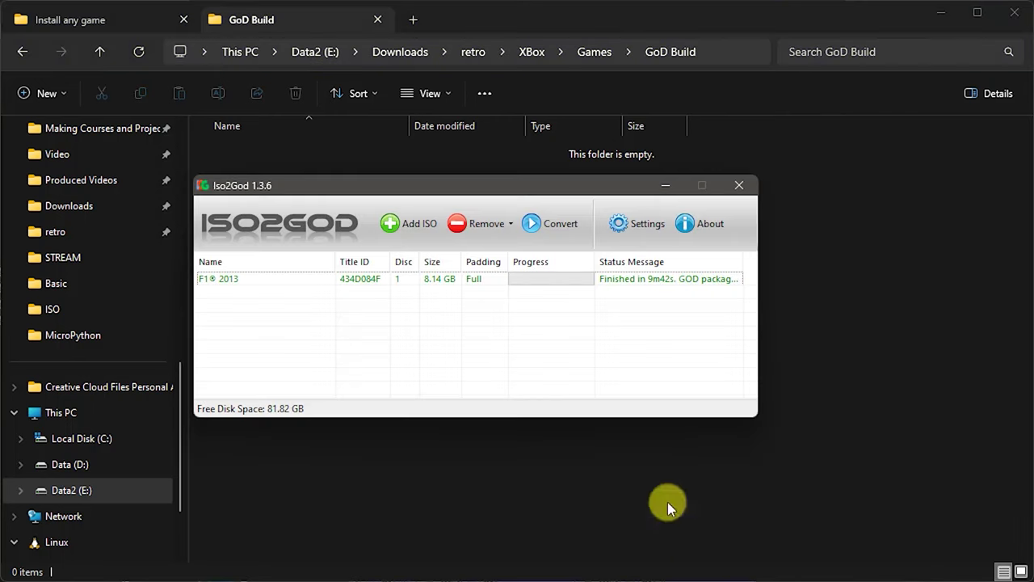
left_click(634, 229)
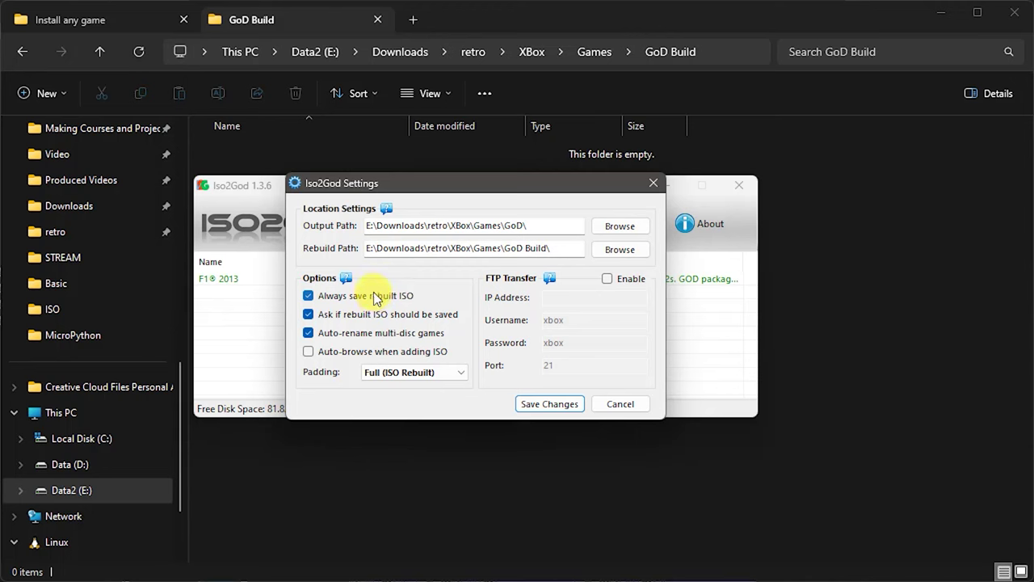
left_click(633, 407)
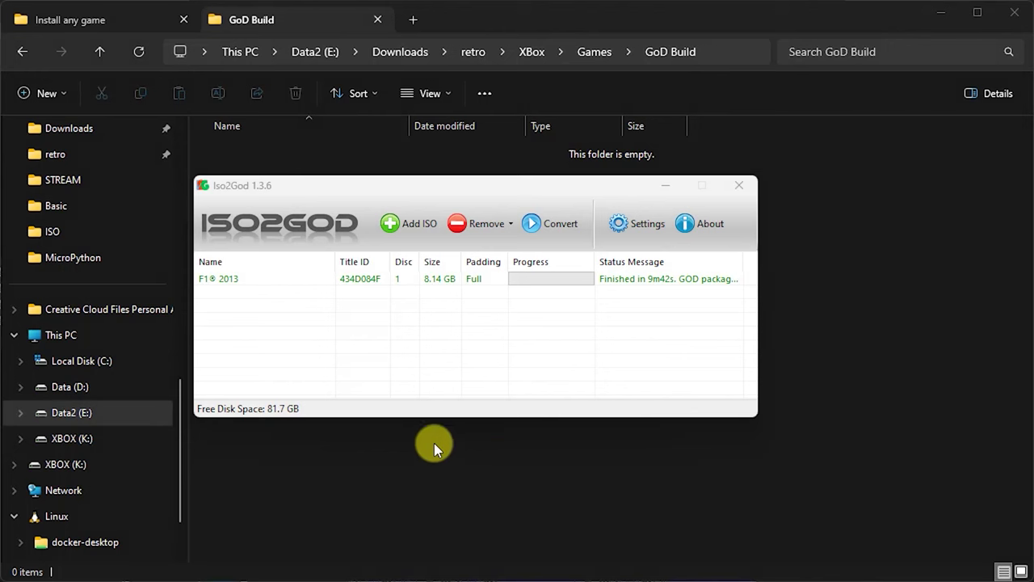
Step: Switch back to File Explorer and copy the 434D084F folder from Games\GoD to the XBOX (K:) drive
left_click(101, 54)
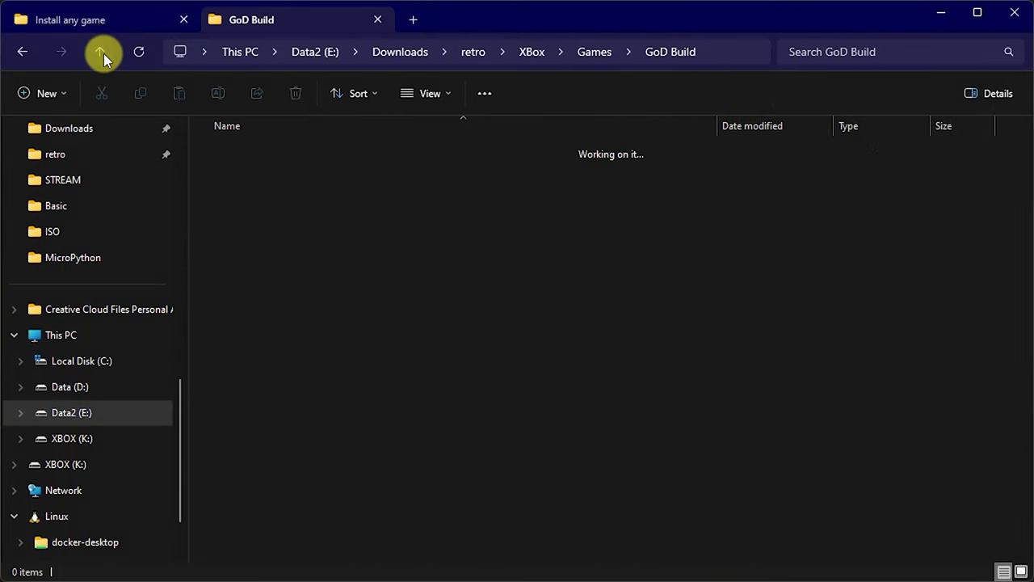
double_click(241, 175)
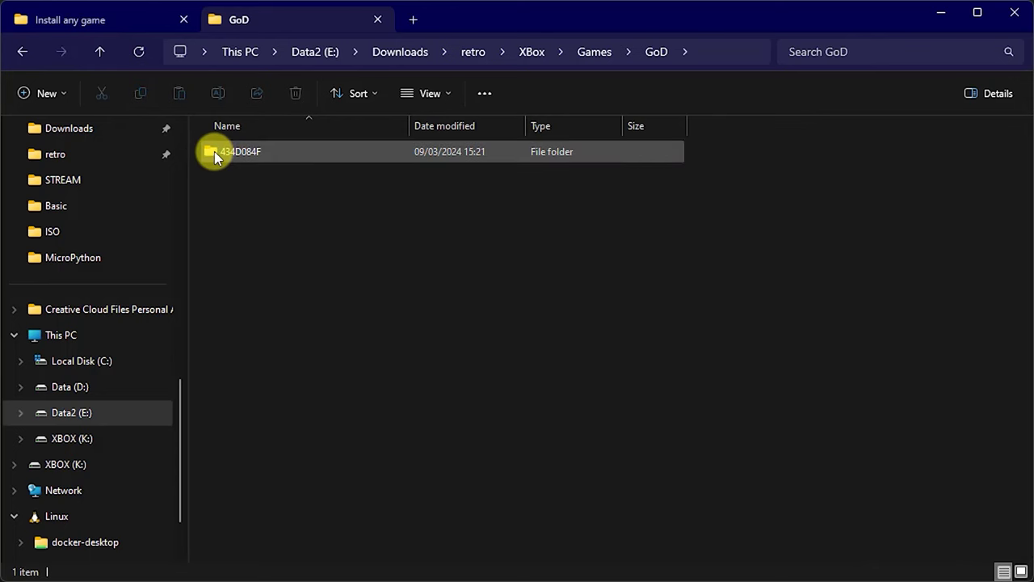
left_click_drag(212, 151, 60, 461)
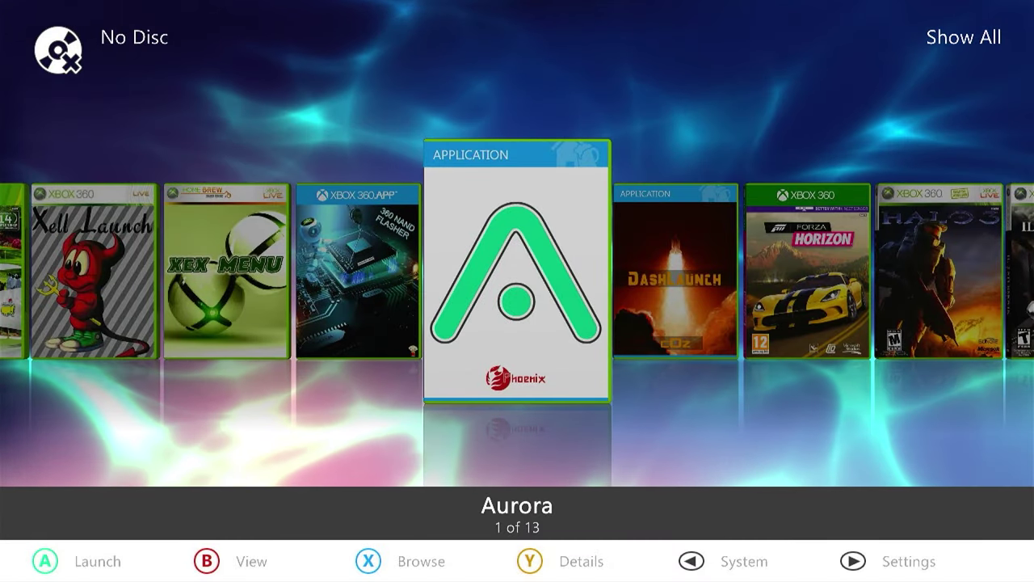
Step: Switch to Aurora on the Xbox 360 and open the Usb0 drive in the File Manager
key("Escape")
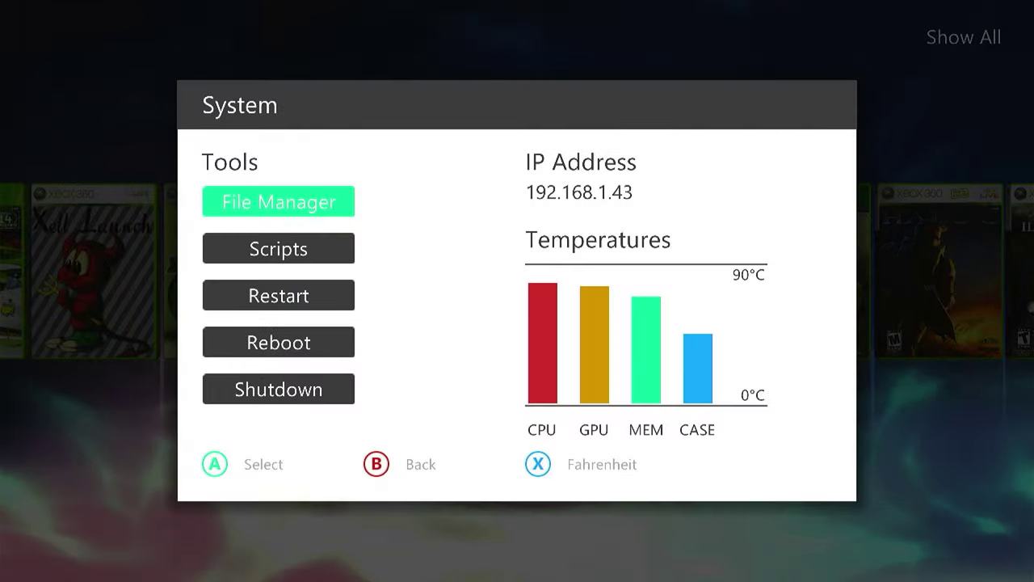
key("Return")
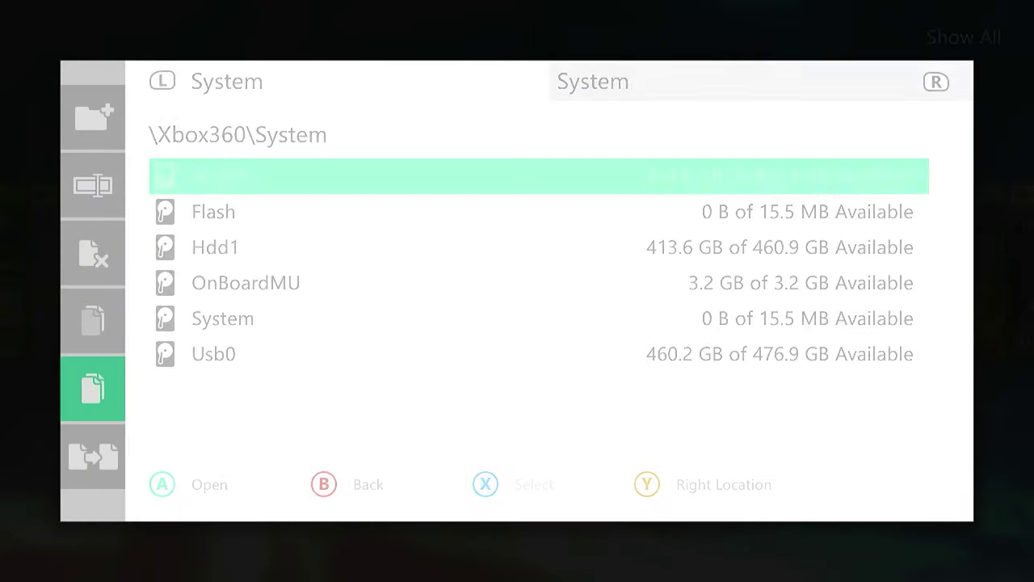
key("Down")
key("Down")
key("Down")
key("Down")
key("Down")
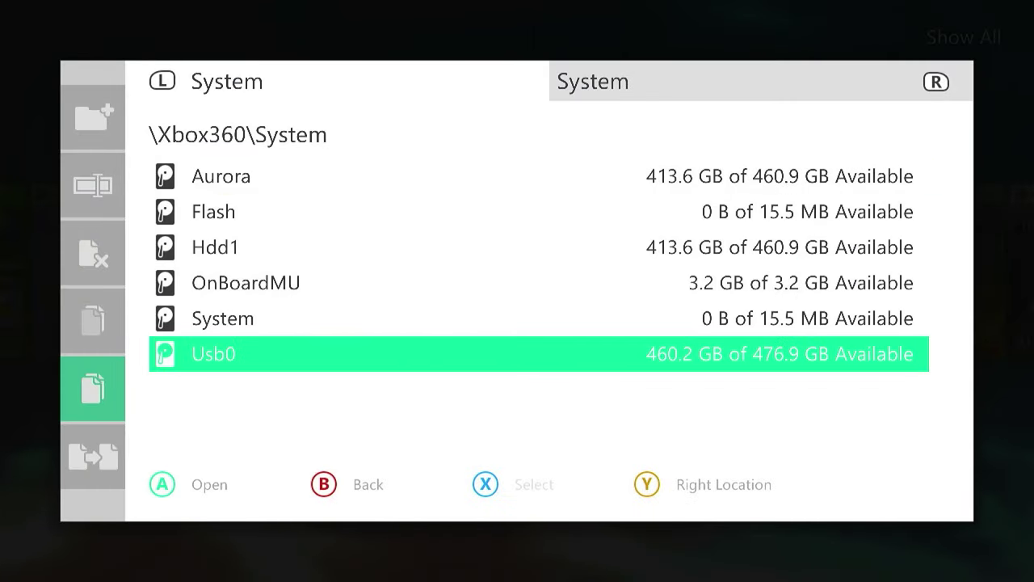
key("Return")
Step: Select the 434D084F folder on Usb0 and copy it
key("Down")
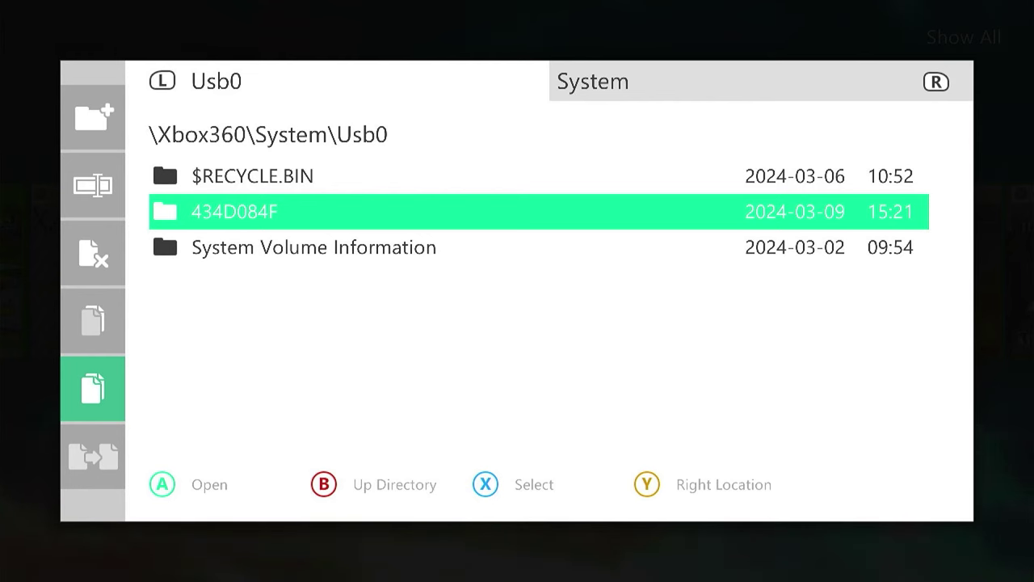
key("x")
key("Left")
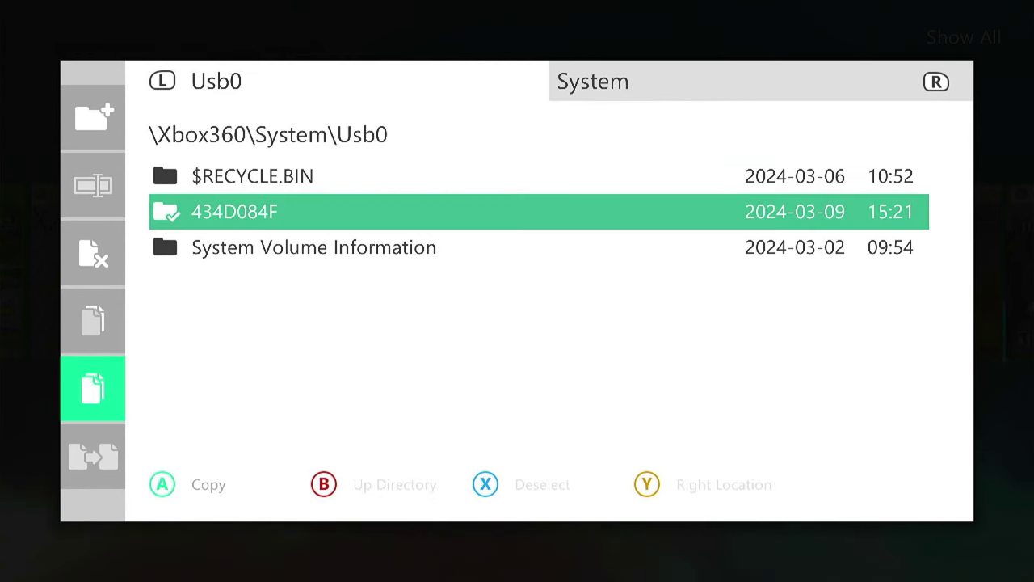
key("Return")
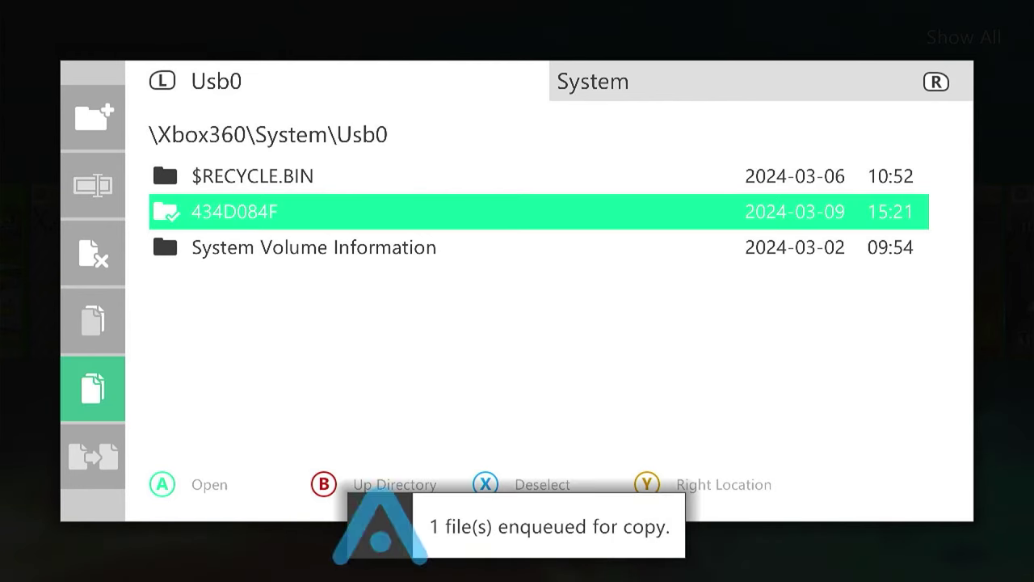
key("Escape")
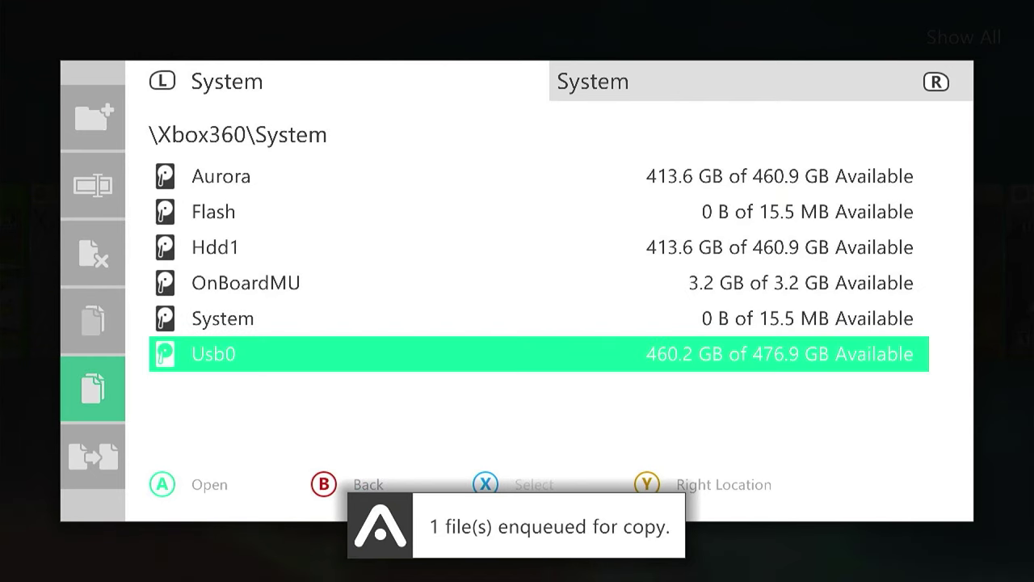
key("Up")
key("Up")
key("Up")
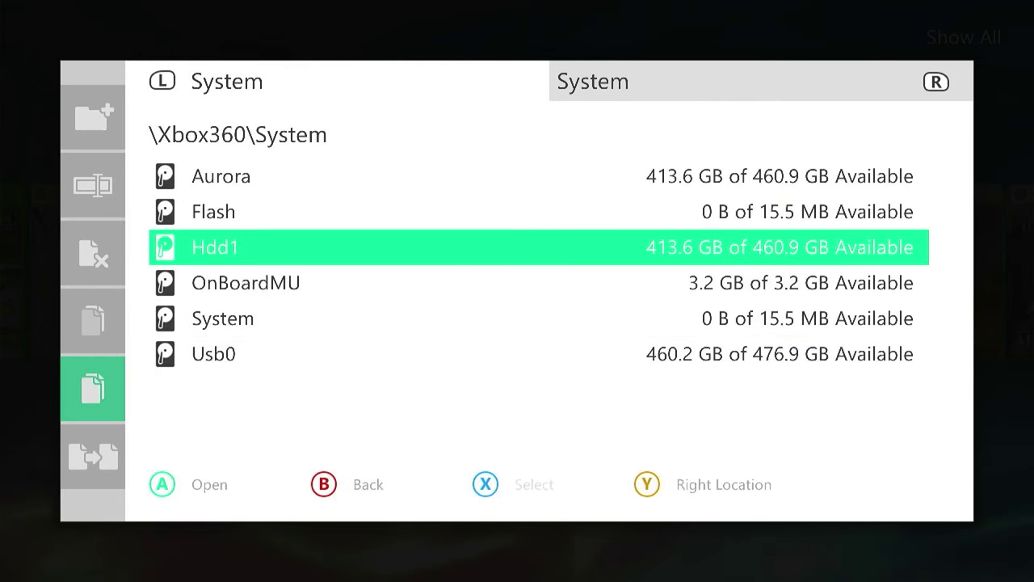
key("Return")
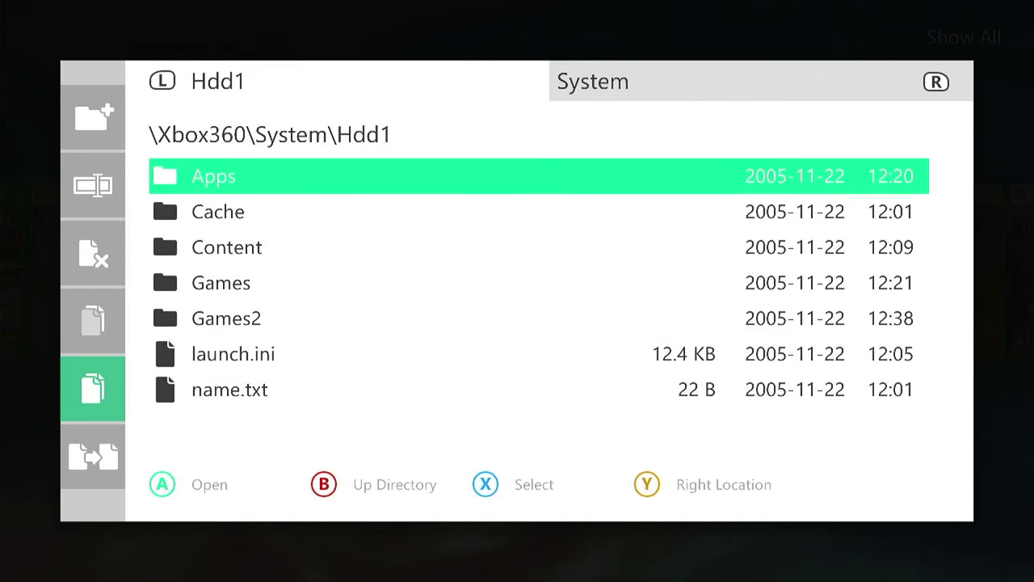
key("Down")
key("Down")
key("Return")
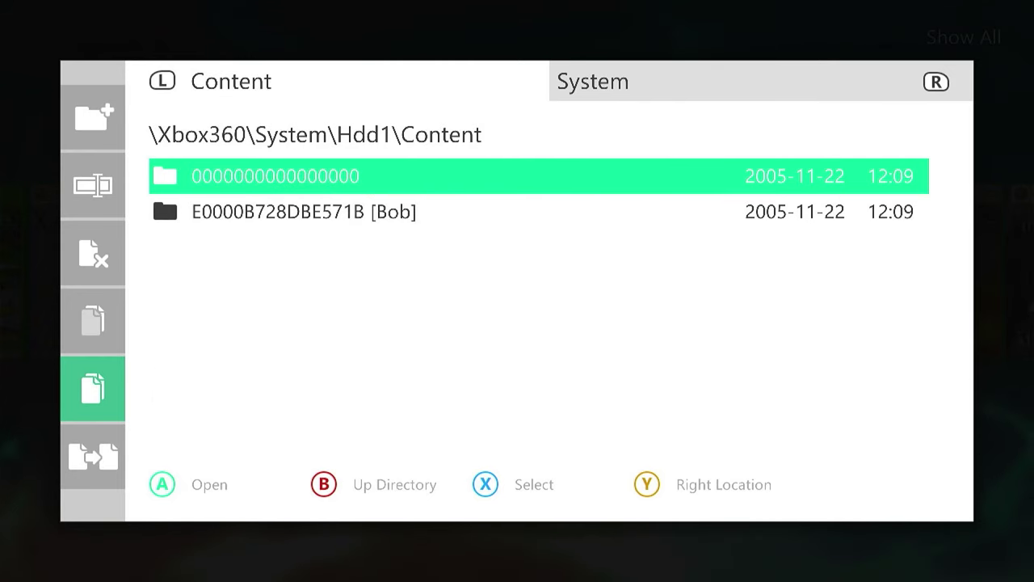
key("Return")
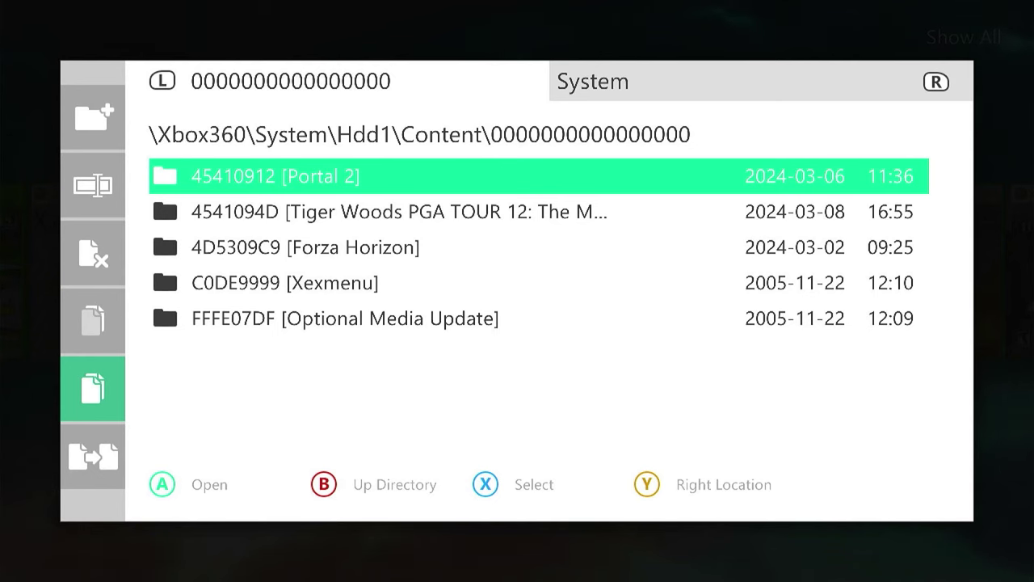
key("Left")
key("Down")
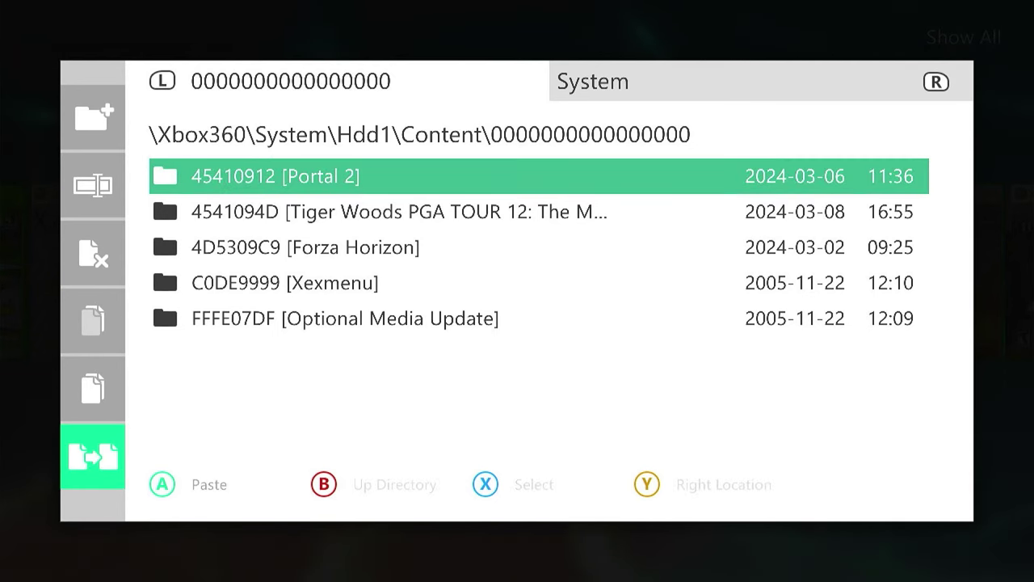
key("Return")
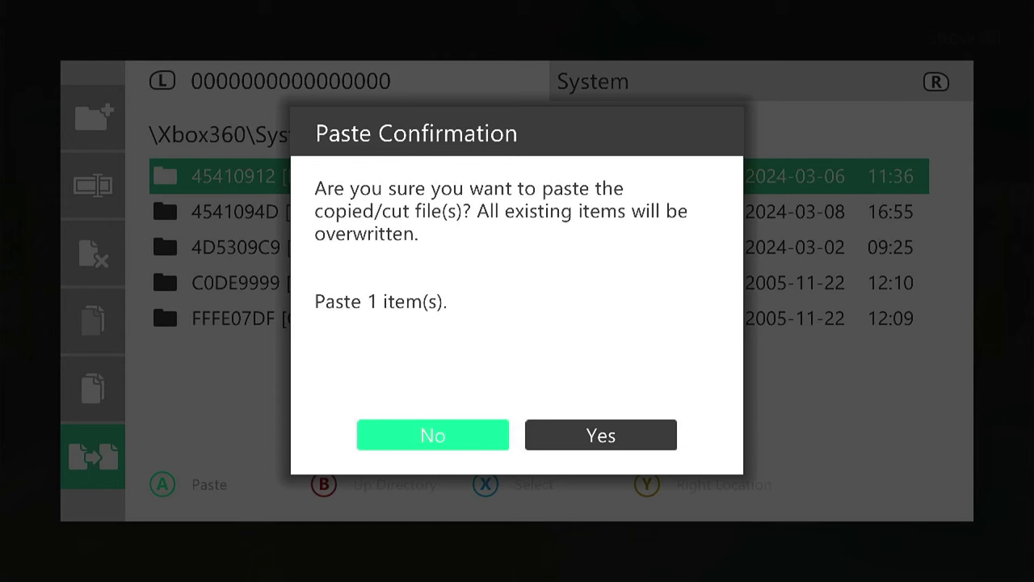
key("Right")
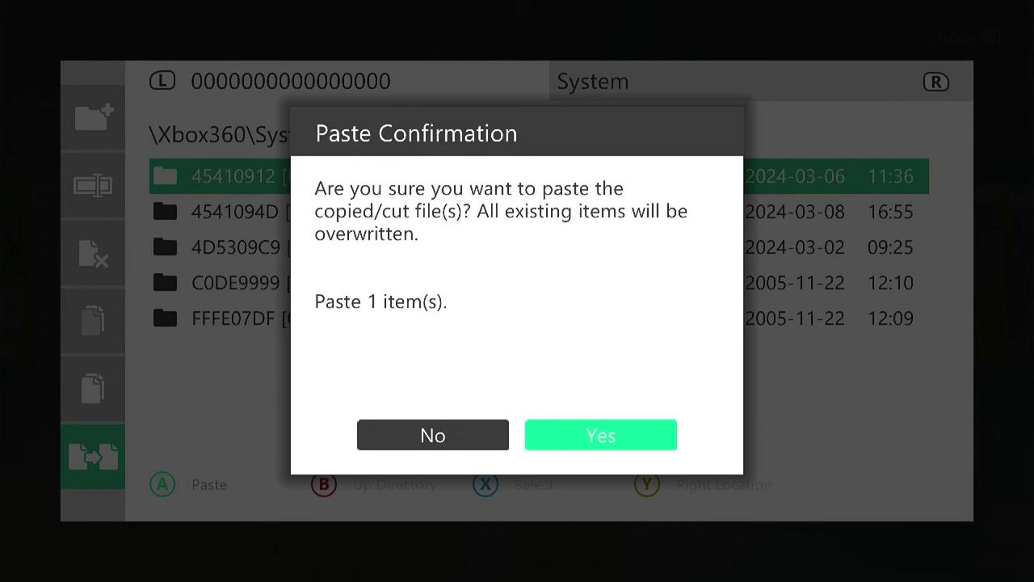
key("Return")
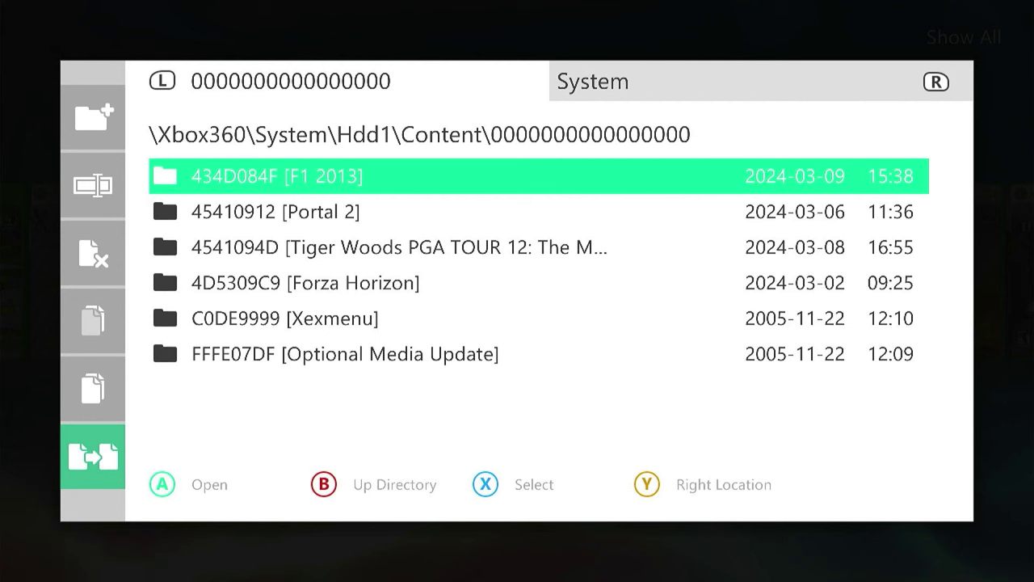
Step: Exit the File Manager and restart Aurora from the System tools
key("Escape")
key("Escape")
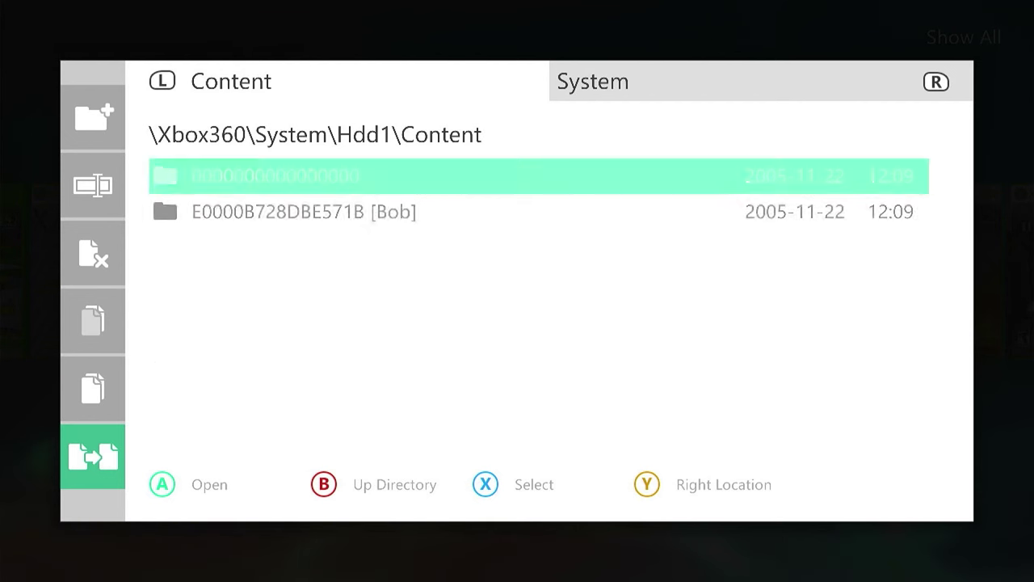
key("Escape")
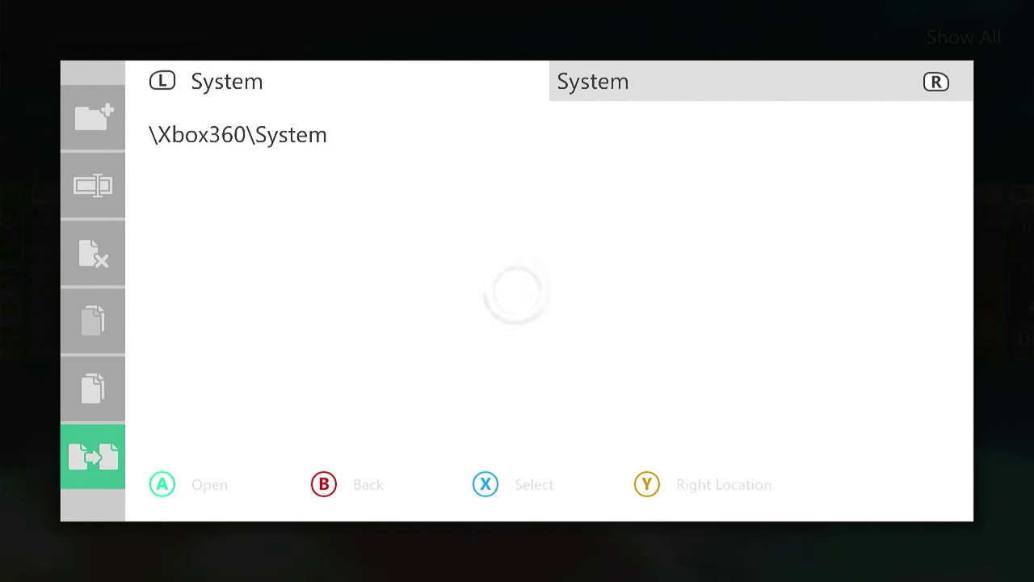
key("Escape")
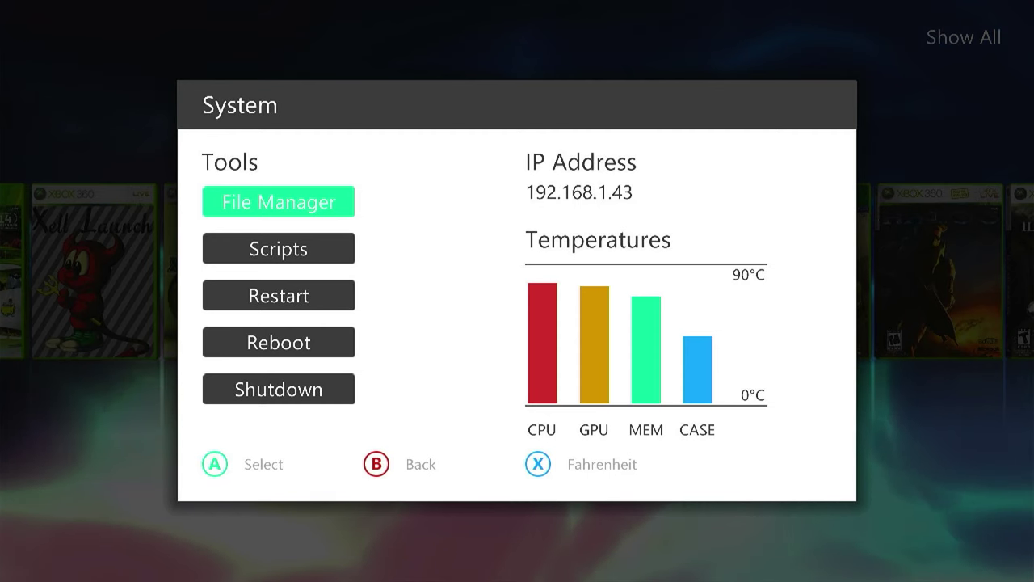
key("Down")
key("Down")
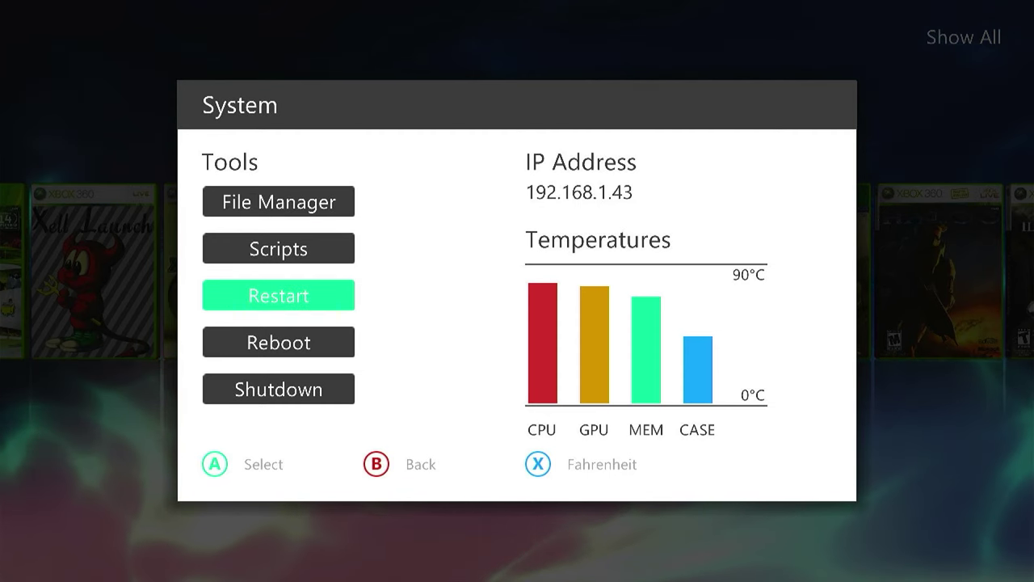
key("Return")
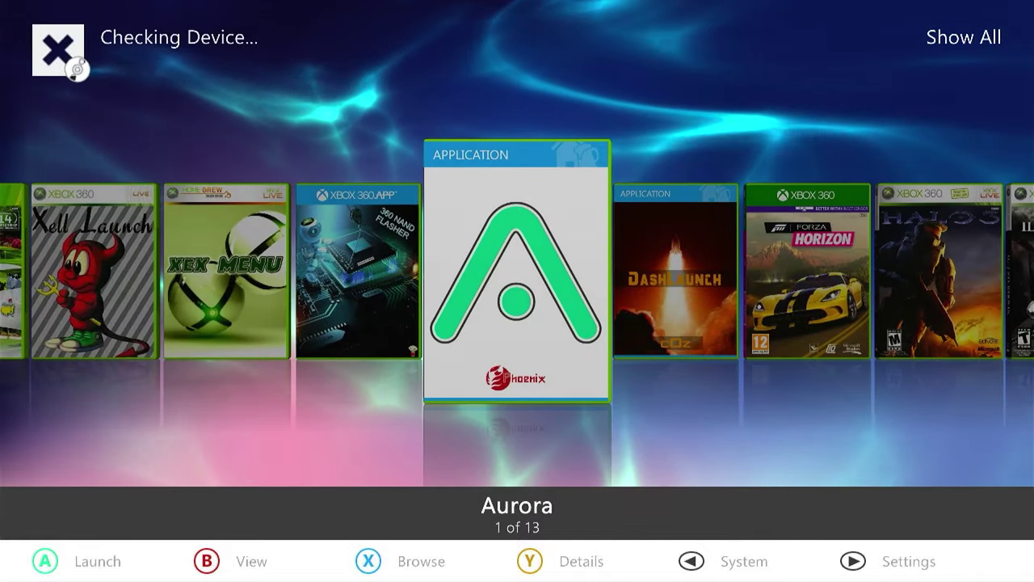
Step: Browse the Aurora game library to the newly added F1 2013 title and open its details
key("Right")
key("Right")
key("Right")
key("Right")
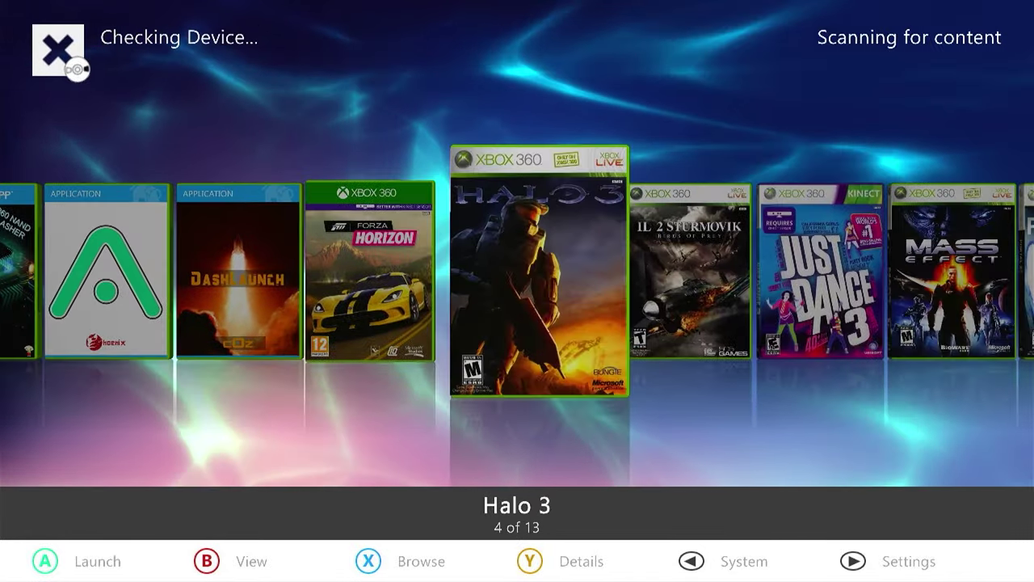
key("Right")
key("Right")
key("Right")
key("Right")
key("Right")
key("Right")
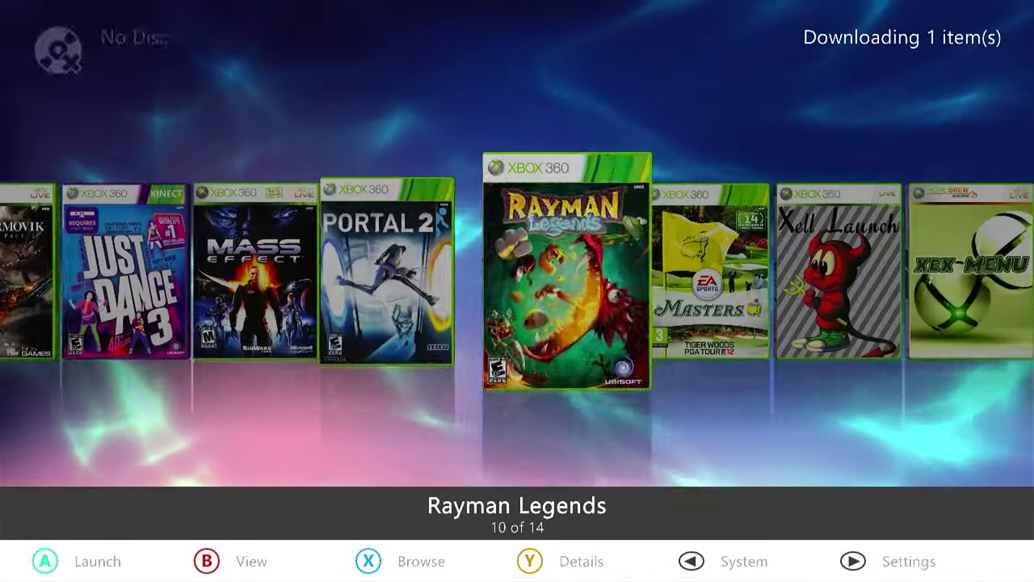
key("Right")
key("Right")
key("Right")
key("Right")
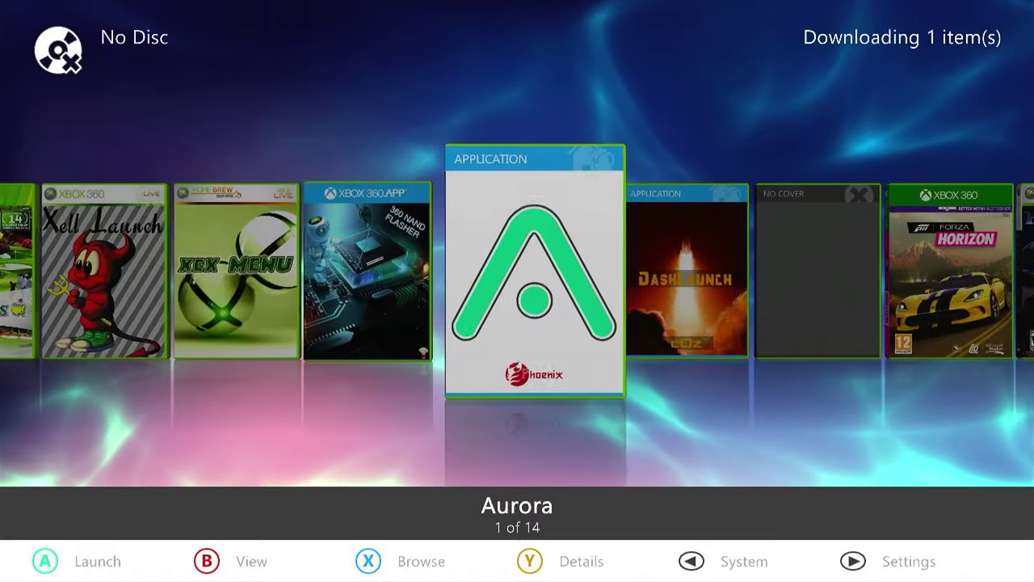
key("Right")
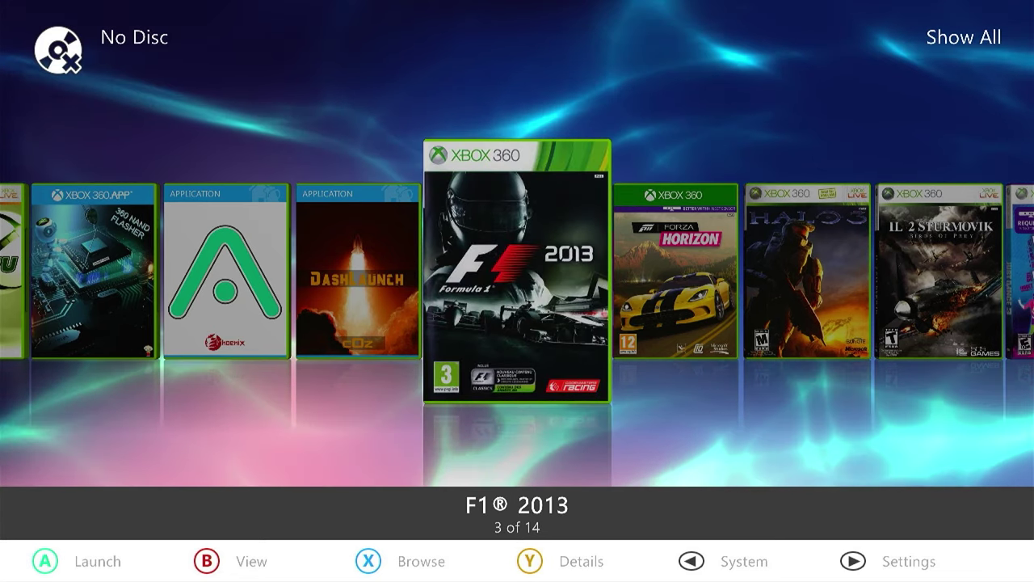
key("y")
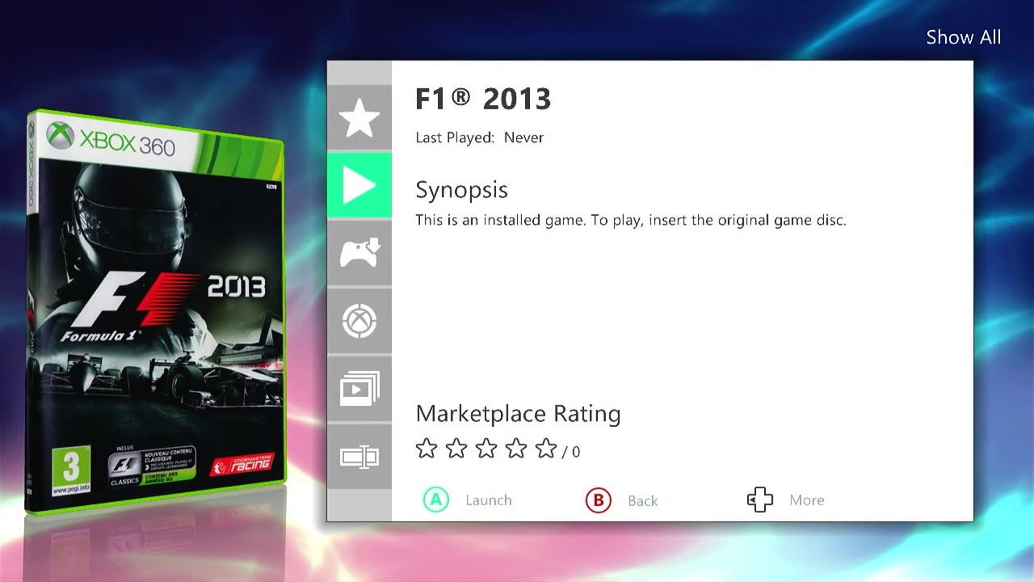
Step: Check F1 2013's title updates, both the installed ones and those on Unity Marketplace
key("Down")
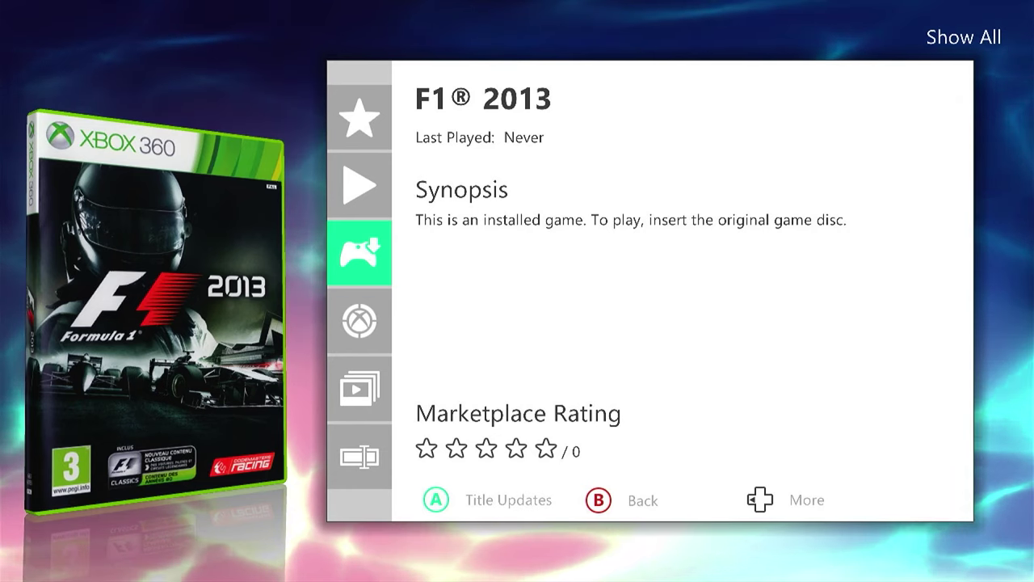
key("Return")
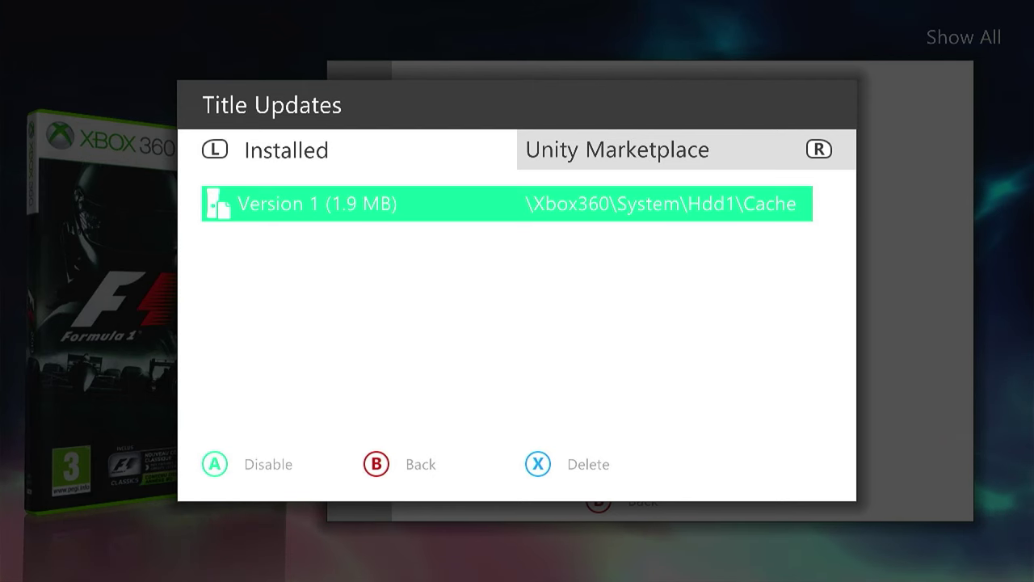
key("r")
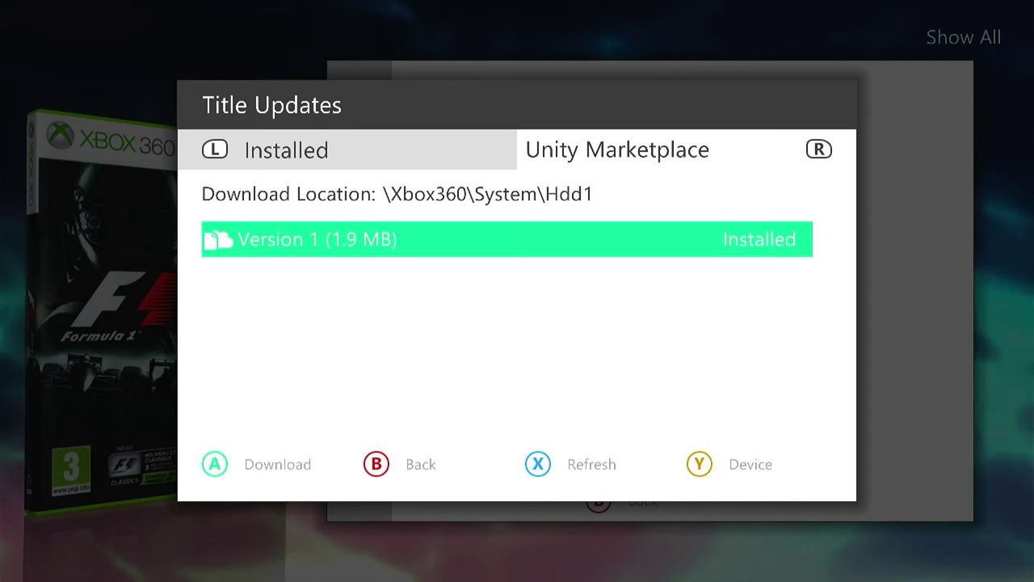
key("l")
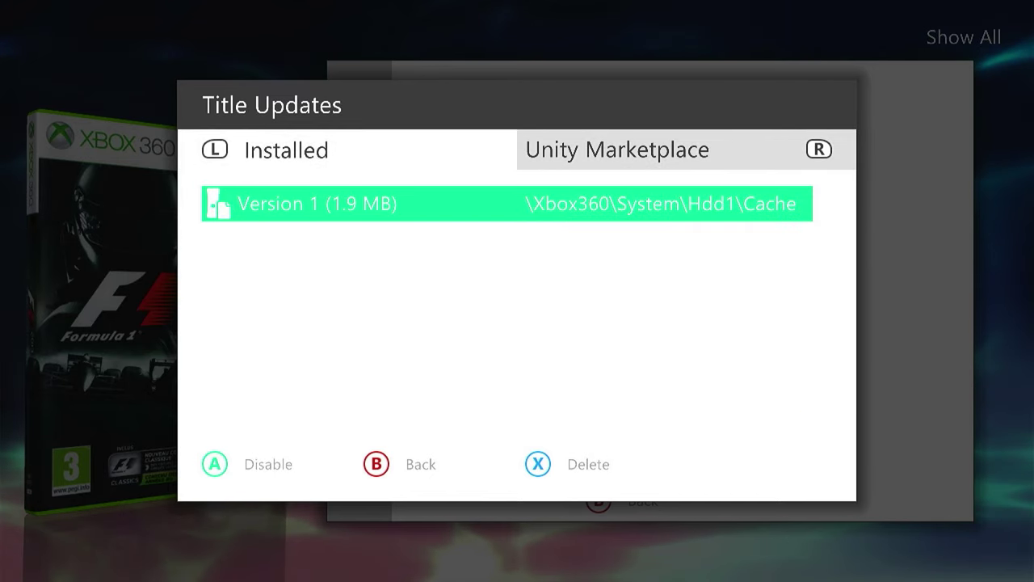
key("a")
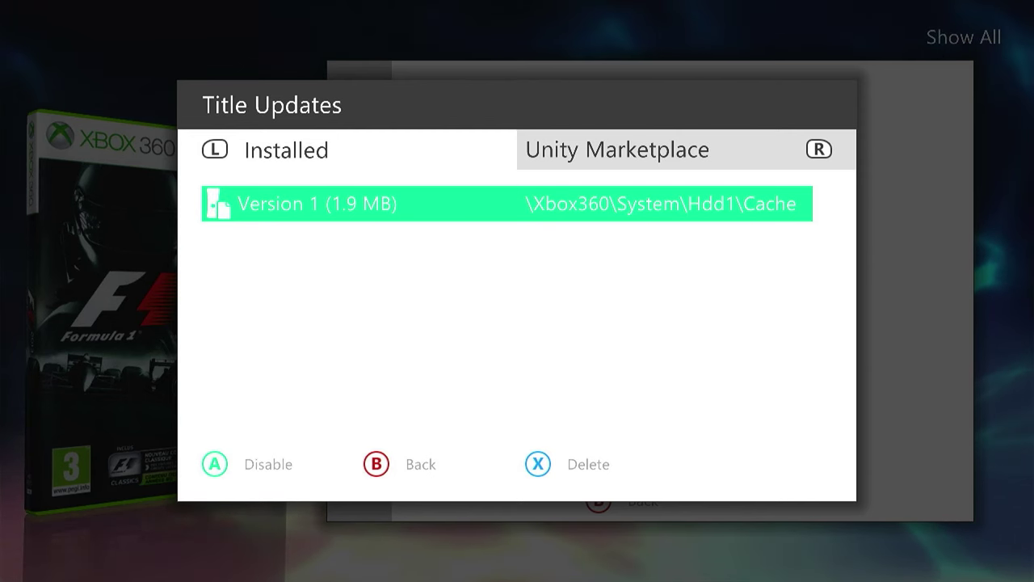
key("b")
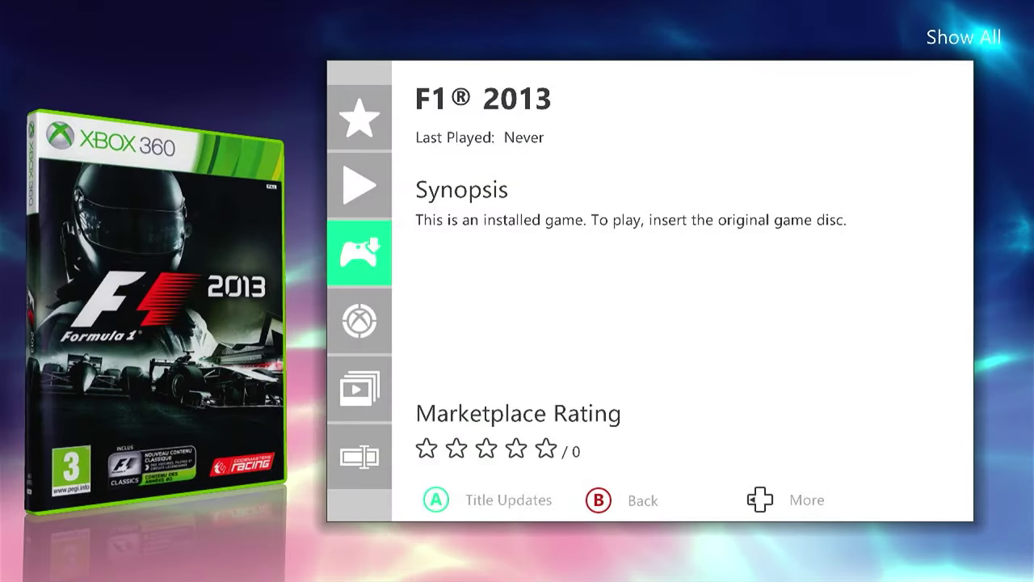
Step: Launch F1 2013, then exit the game to Aurora Home and confirm ending the session
key("Up")
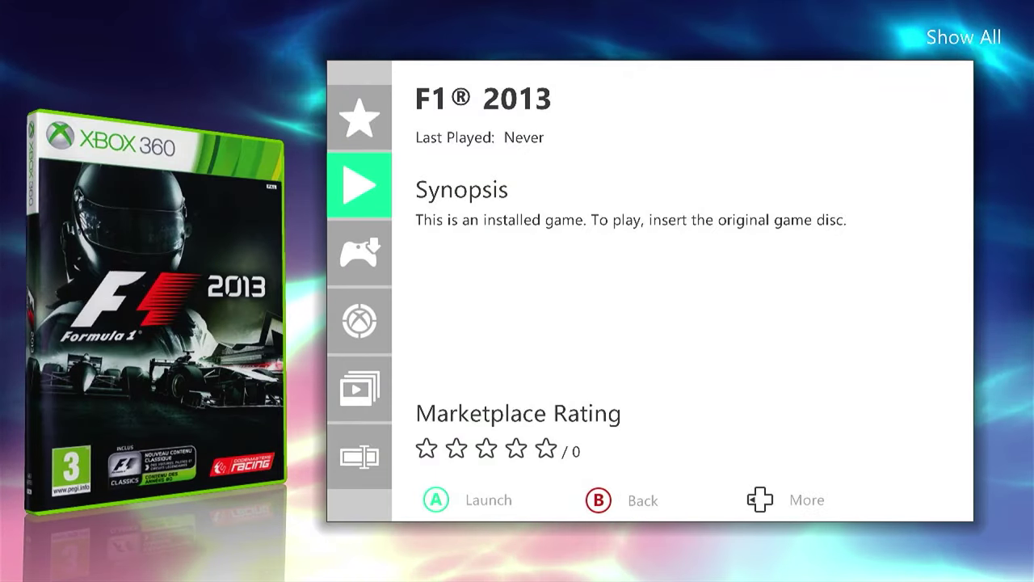
key("a")
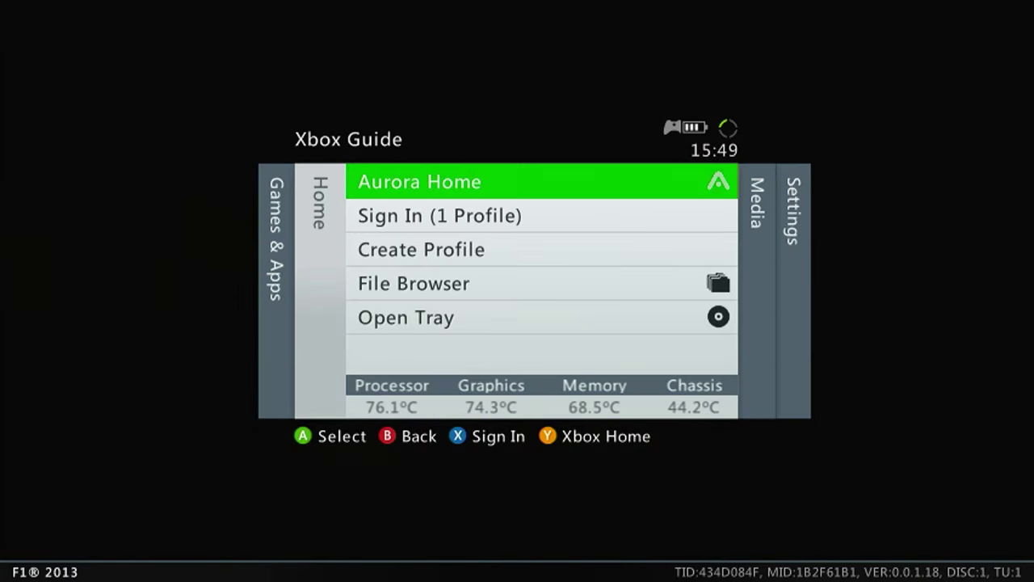
key("Escape")
key("Up")
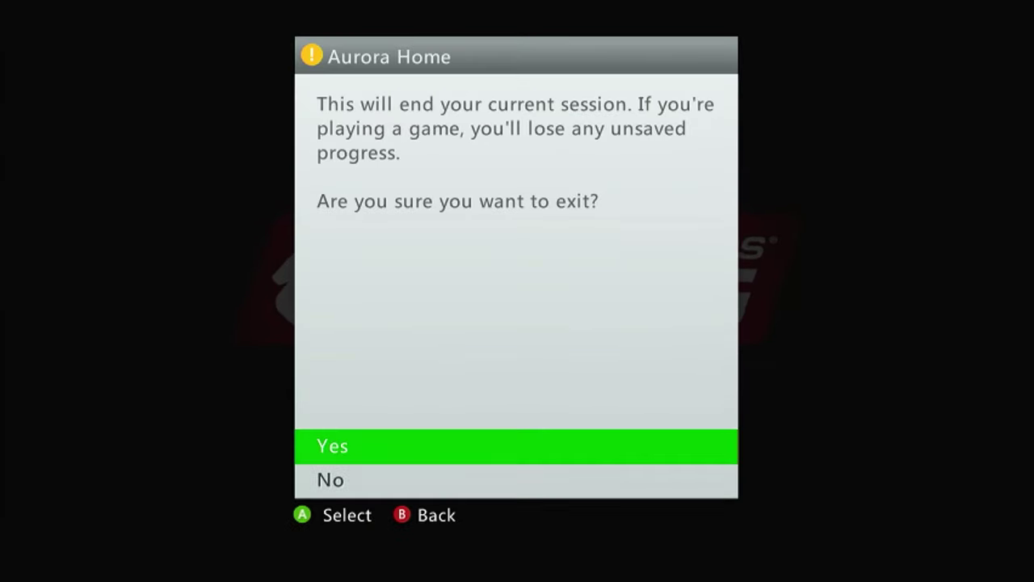
key("Return")
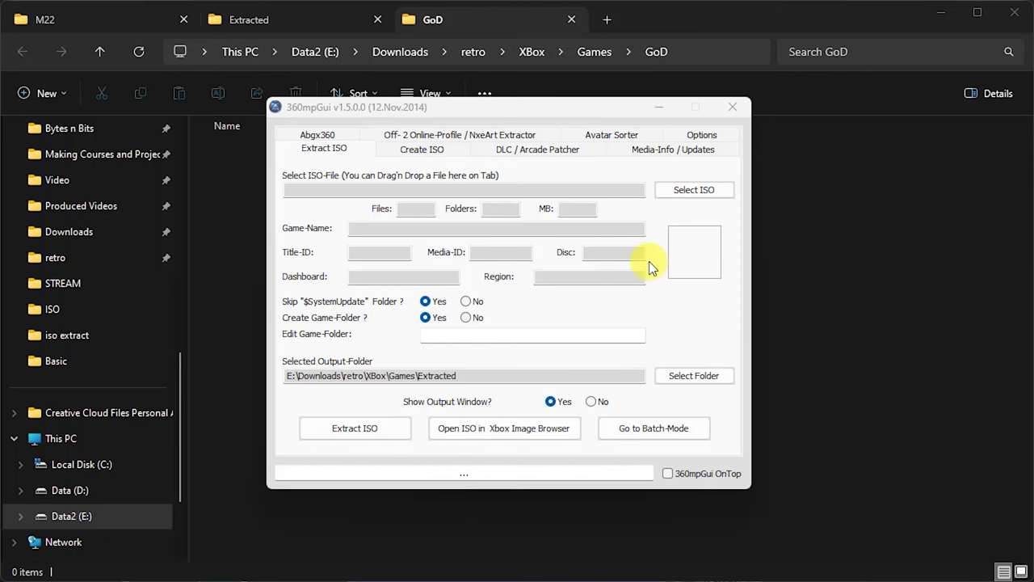
Step: In 360mpGui on the PC, load the Red Dead Redemption Game of the Year Disc 1 ISO and inspect its files in Xbox Image Browser
left_click(692, 193)
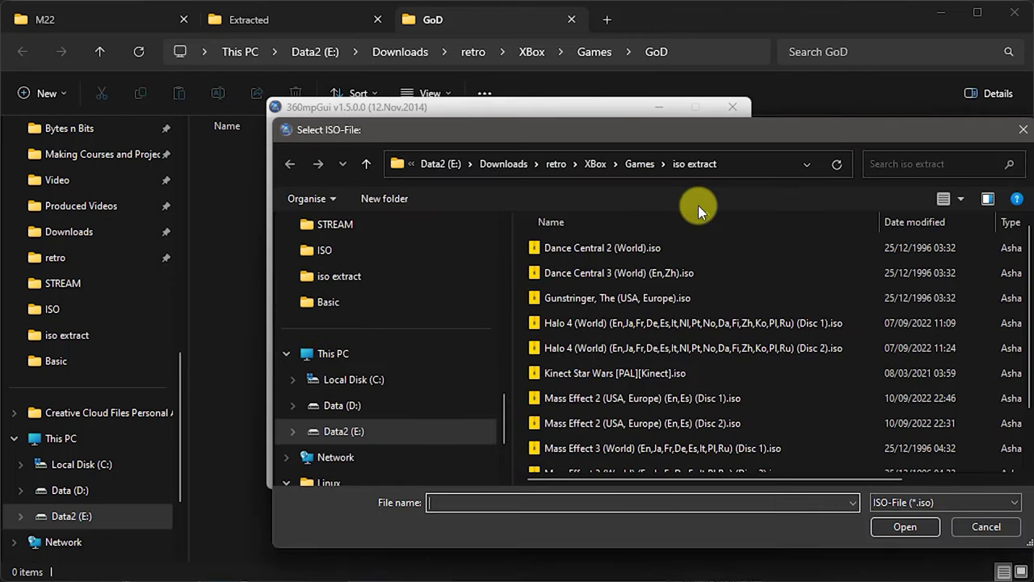
scroll(678, 332, "down", 1)
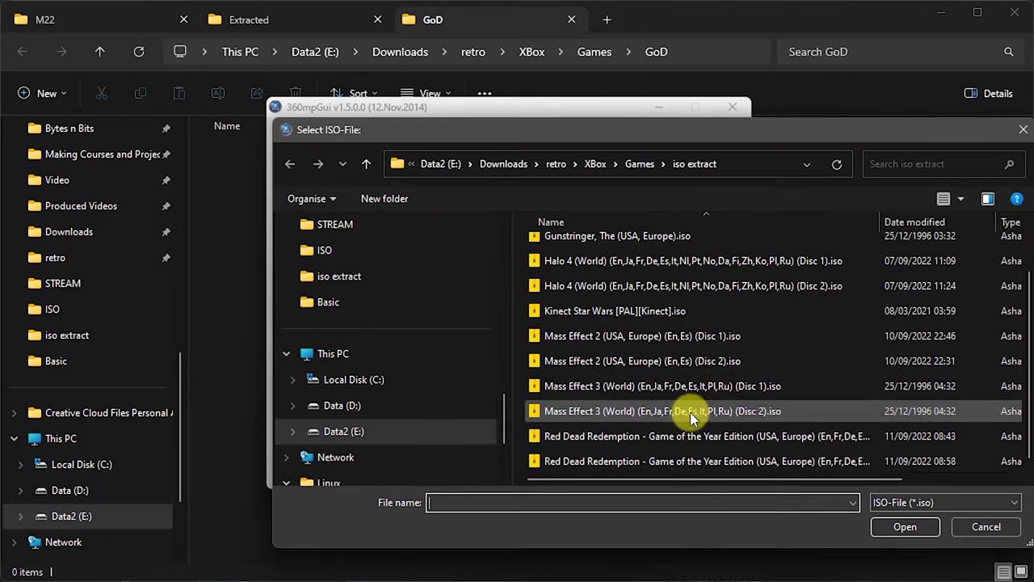
double_click(598, 437)
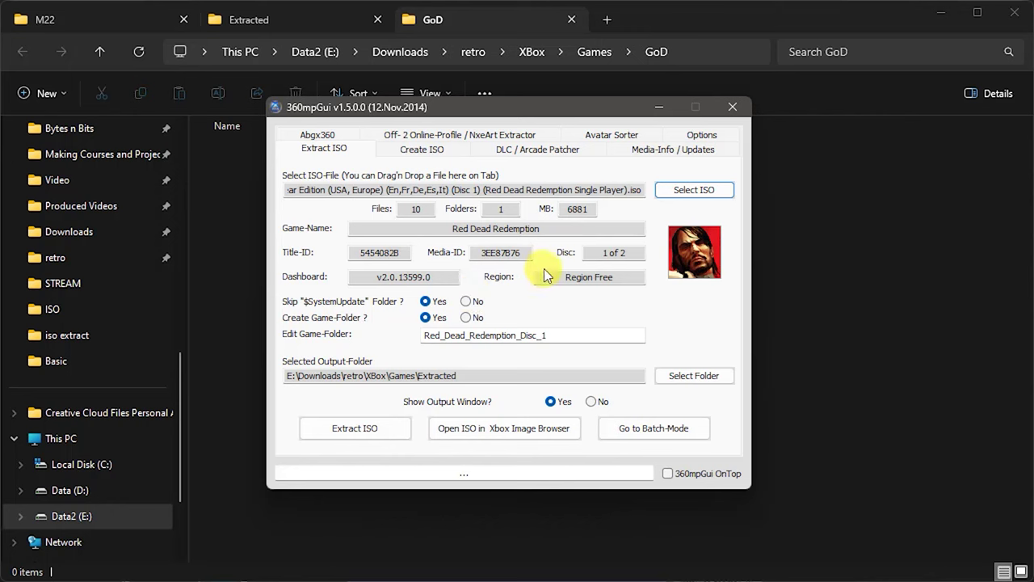
left_click(509, 432)
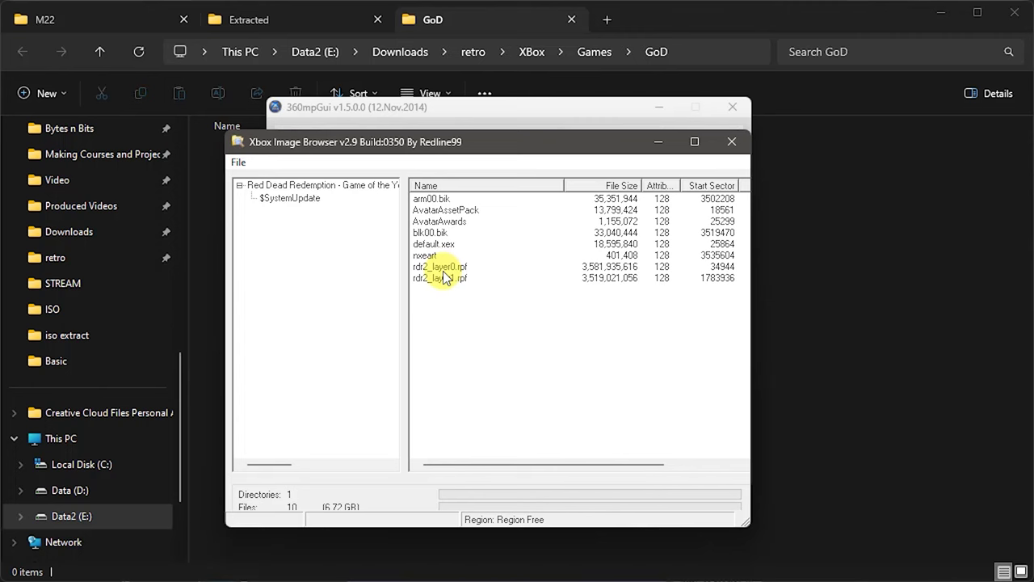
left_click(732, 142)
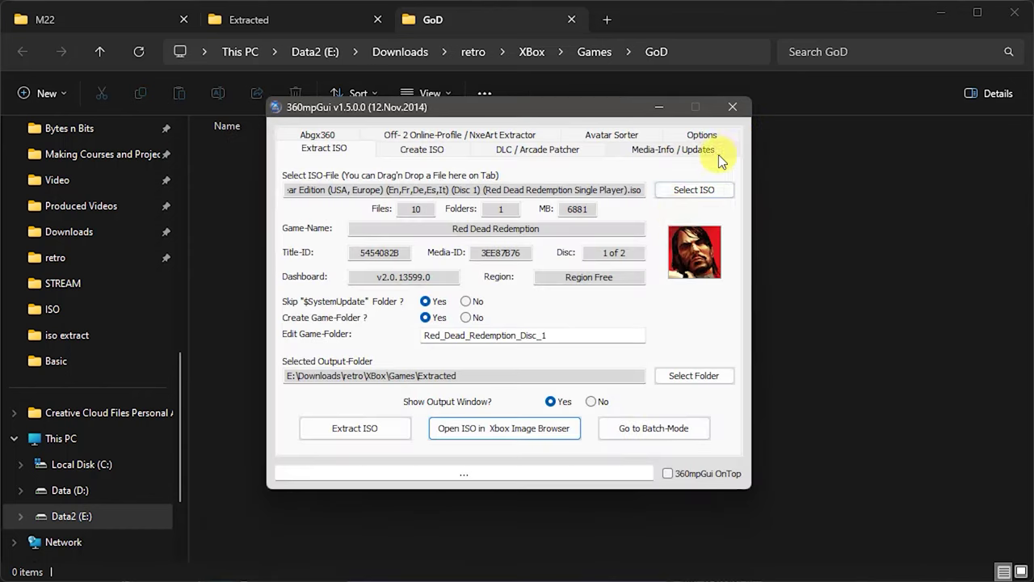
left_click(694, 191)
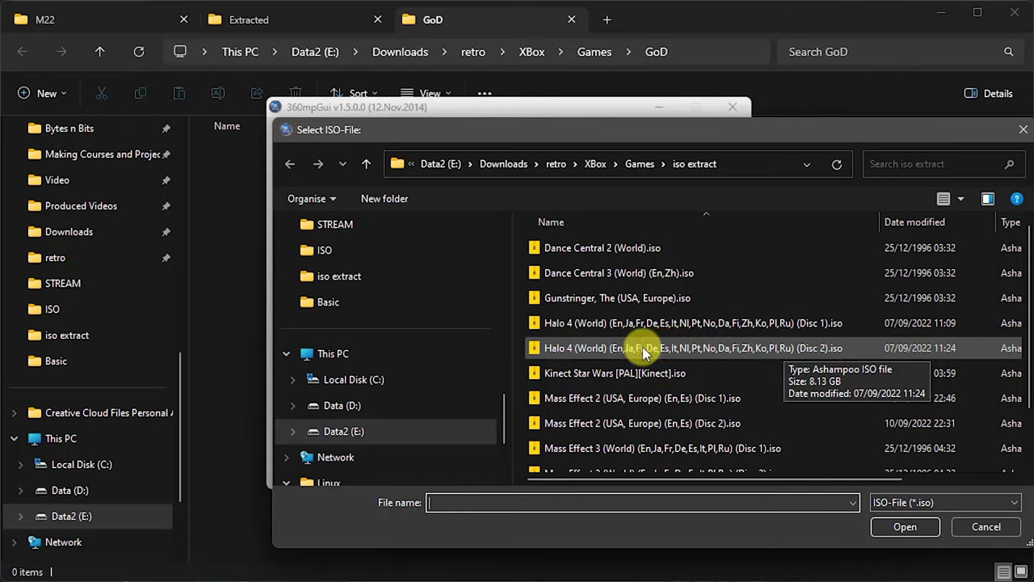
double_click(627, 348)
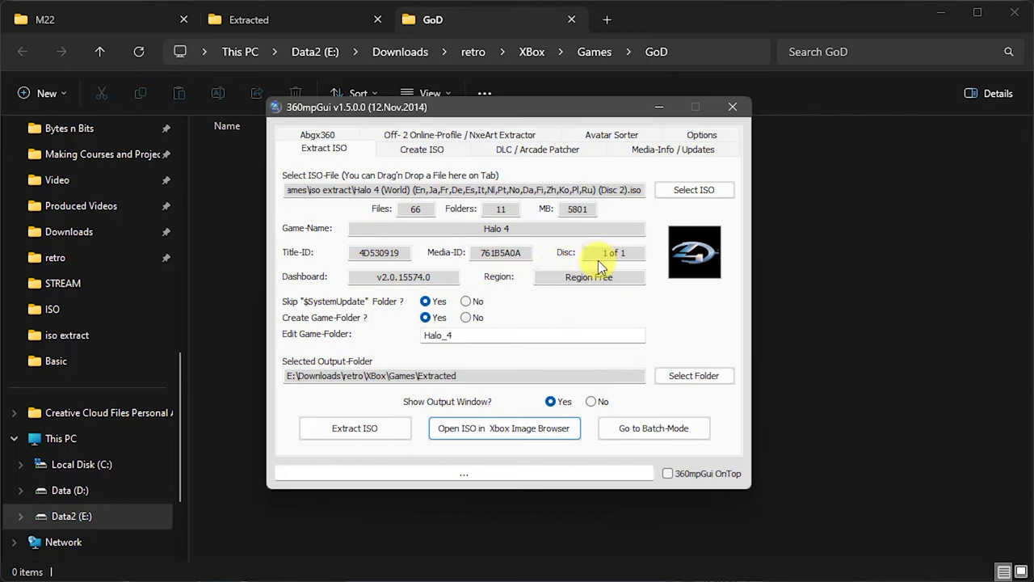
left_click(525, 435)
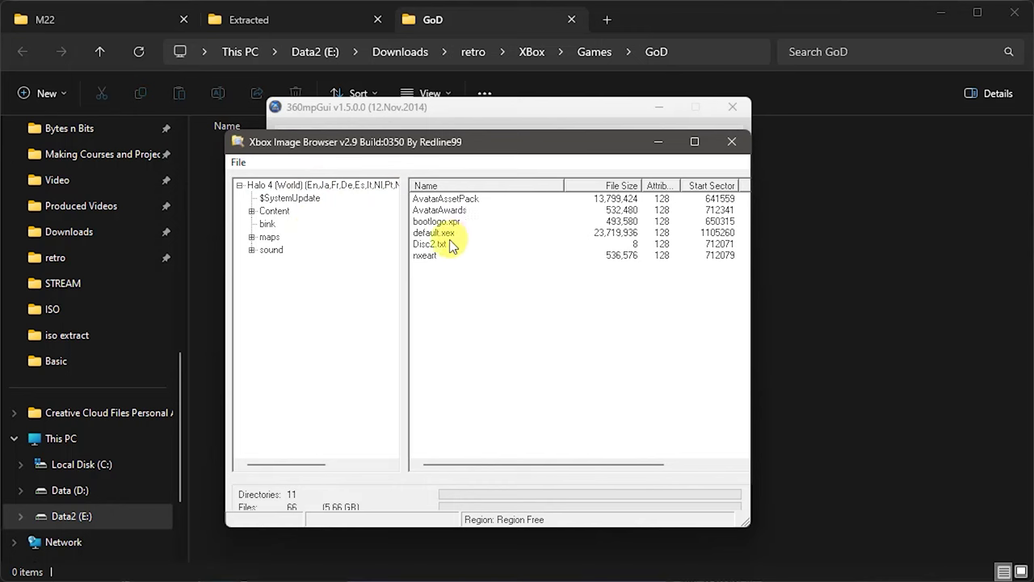
left_click(252, 211)
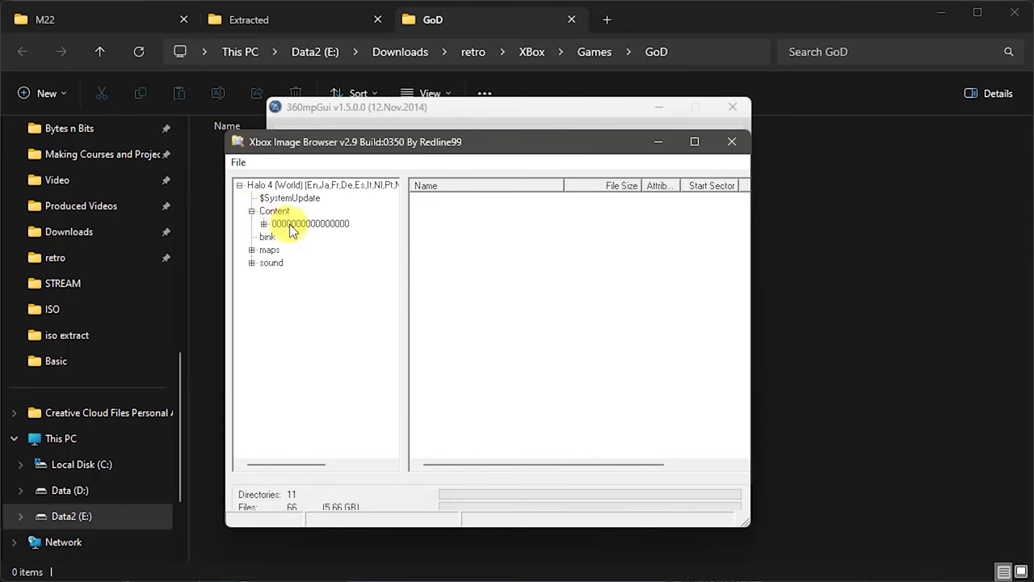
left_click(264, 224)
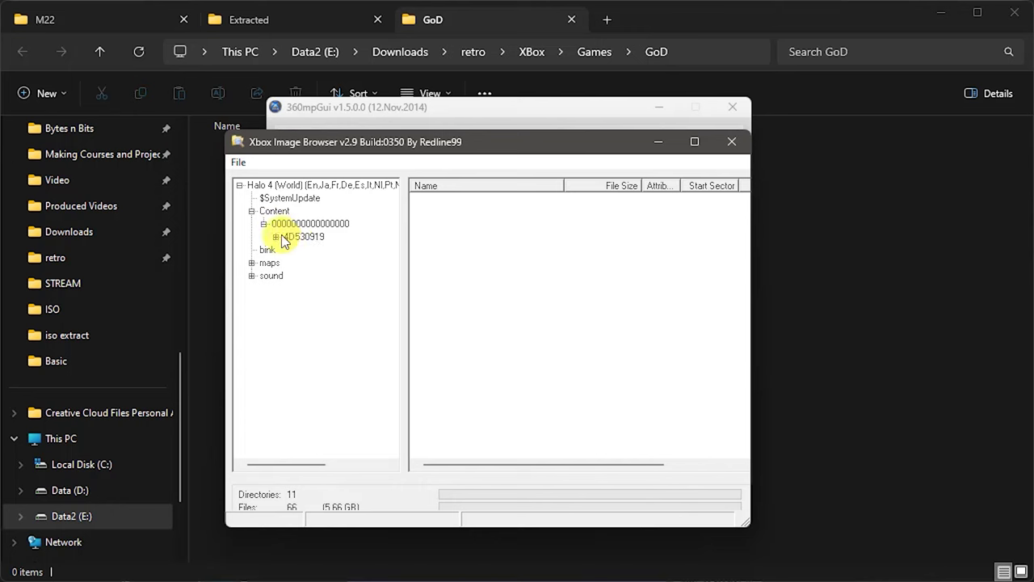
left_click(275, 238)
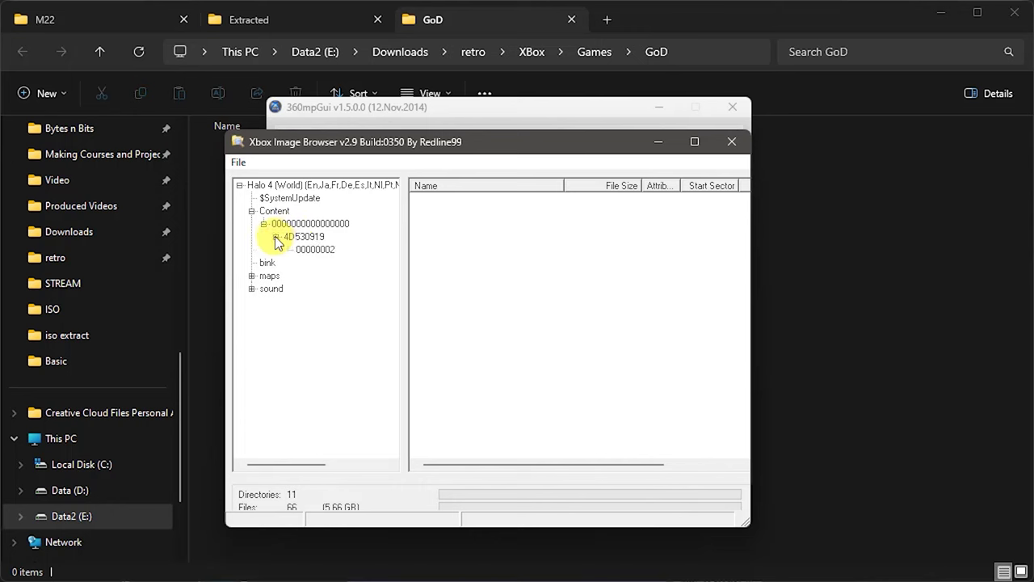
left_click(316, 250)
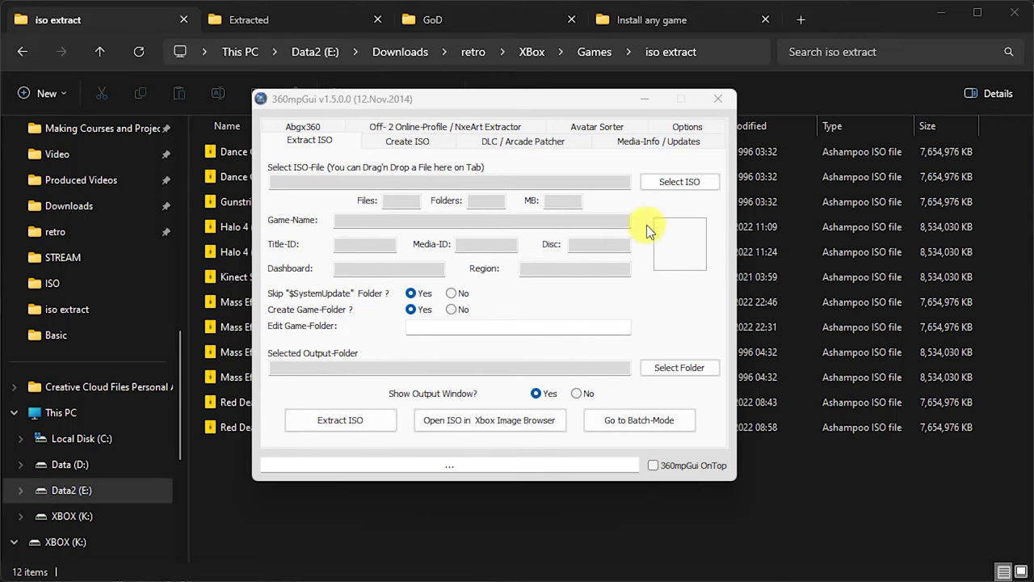
Step: Load the Mass Effect 2 (USA, Europe) Disc 1 ISO for extraction and examine its disc information
left_click(681, 182)
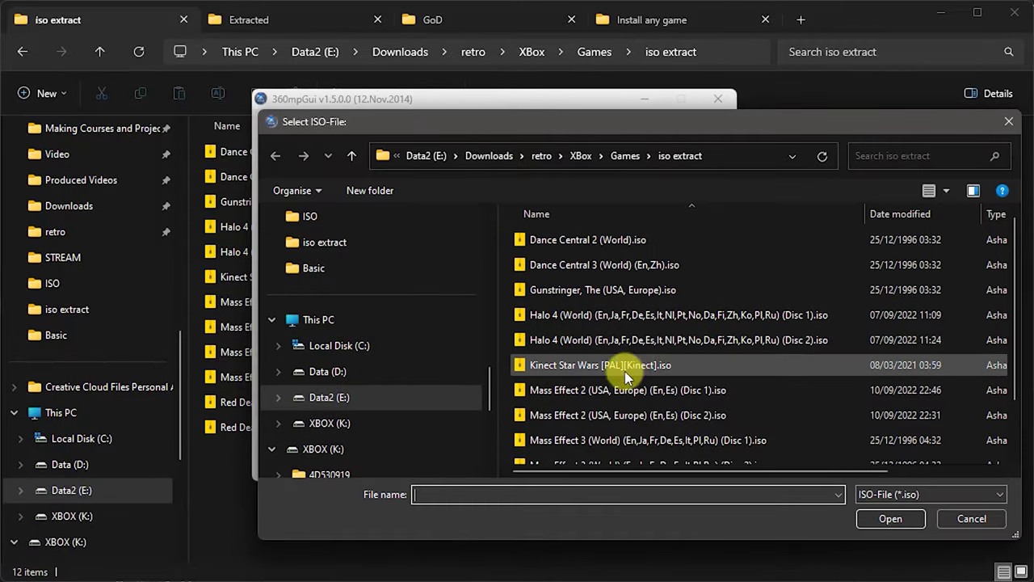
double_click(614, 389)
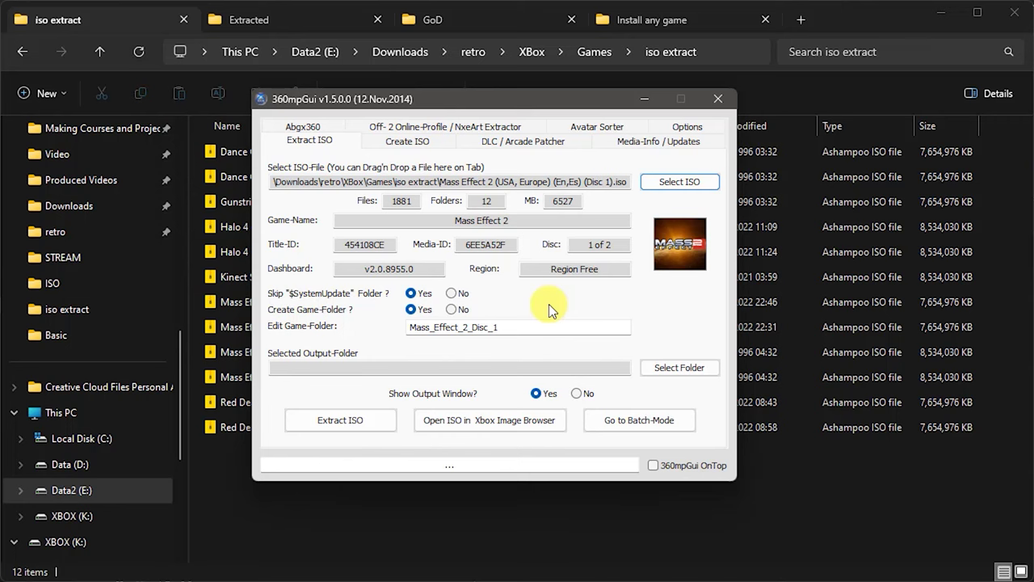
Step: Switch to batch extraction and scan the start folder E:\Downloads\retro\XBox\Games\iso extract for Xbox 360 ISOs
left_click(638, 421)
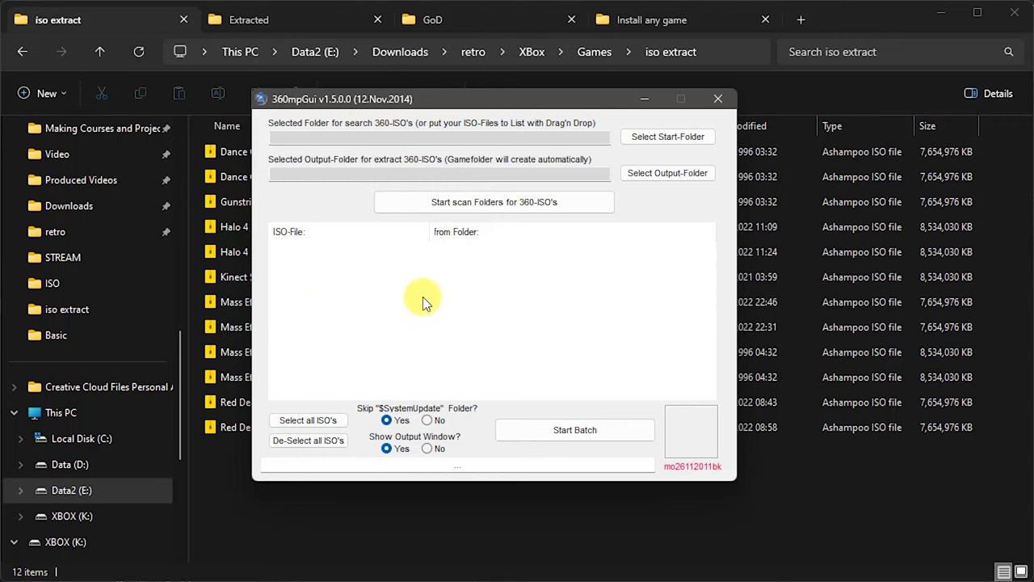
left_click(667, 136)
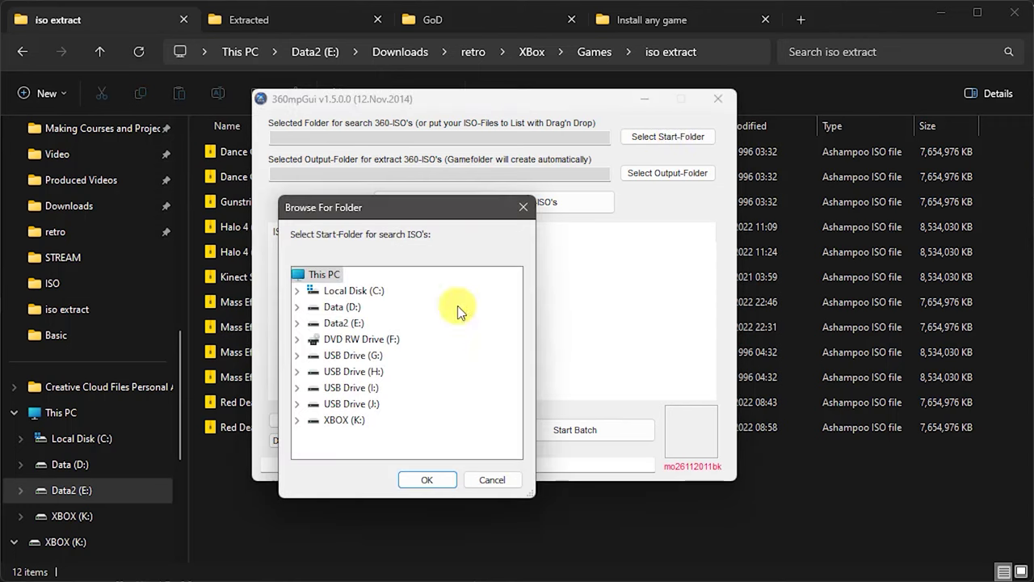
left_click(296, 324)
scroll(331, 347, "down", 5)
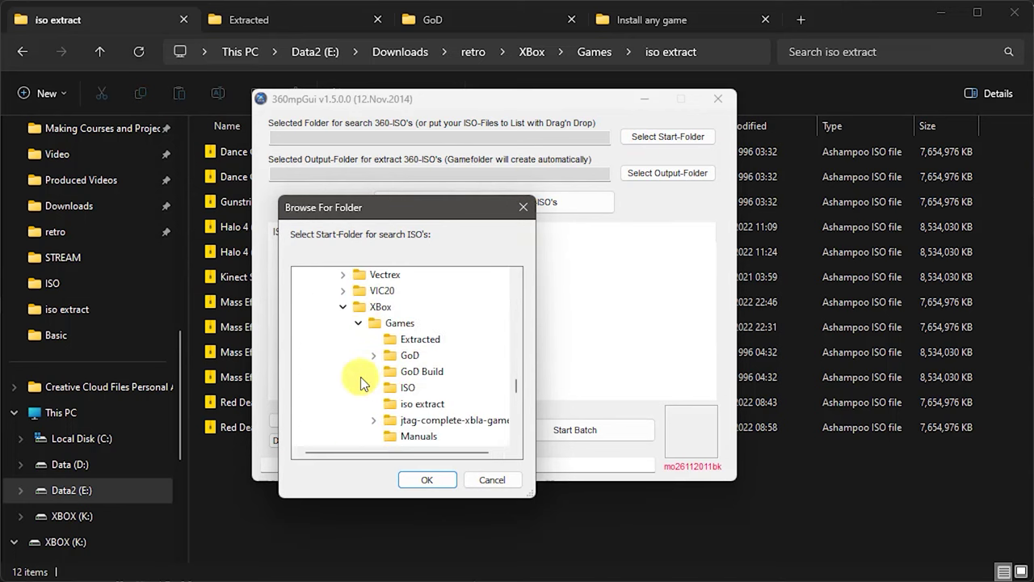
left_click(423, 403)
left_click(428, 480)
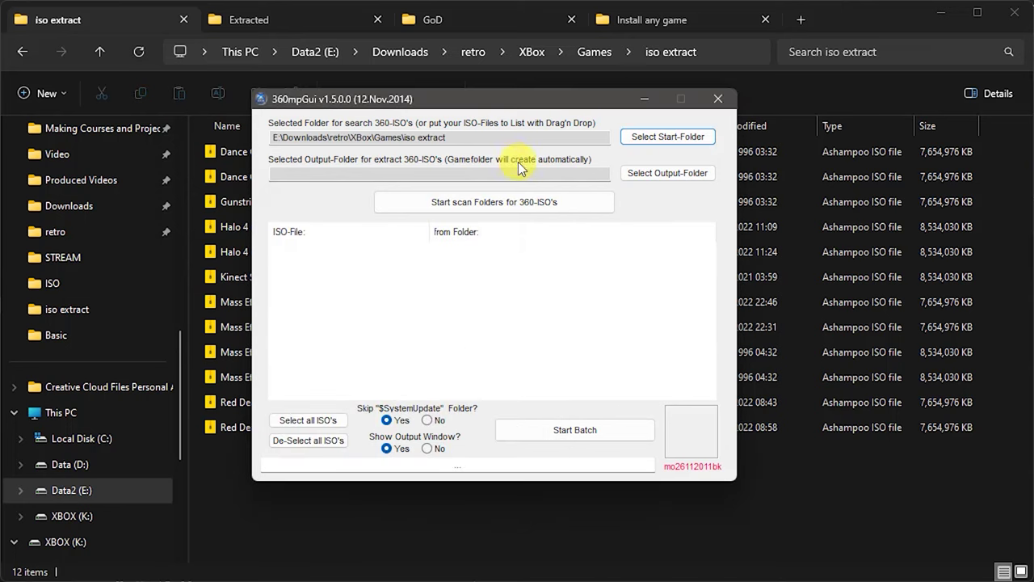
left_click(493, 203)
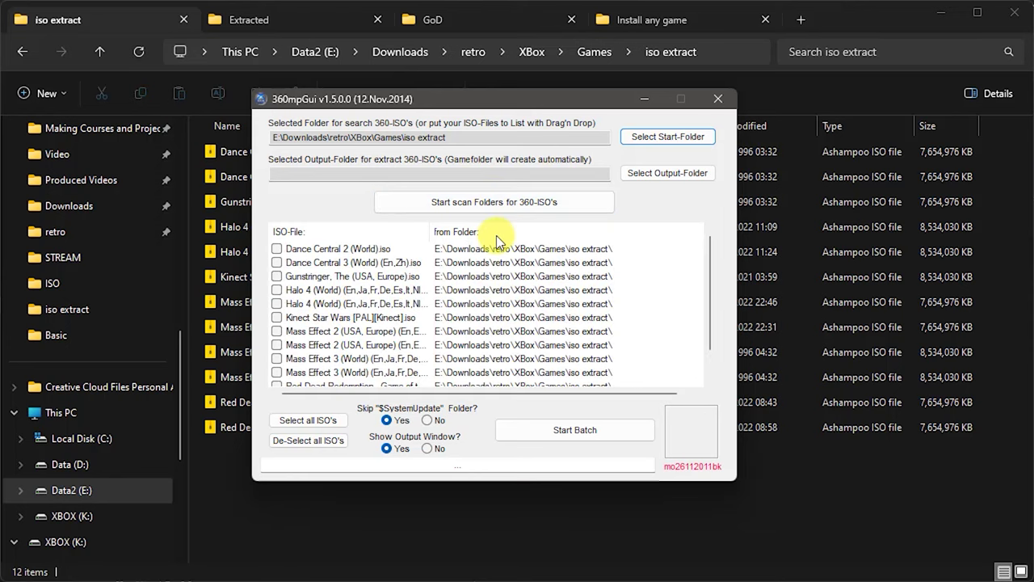
scroll(380, 351, "down", 1)
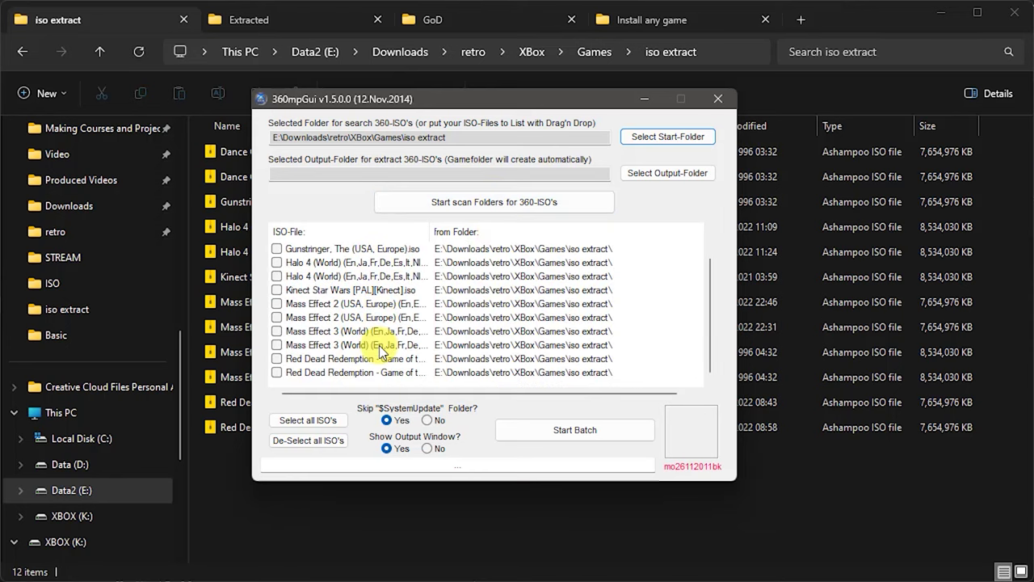
Step: Mark both Mass Effect 2 (USA, Europe) ISOs in the scanned list for batch extraction
left_click(277, 304)
left_click(276, 317)
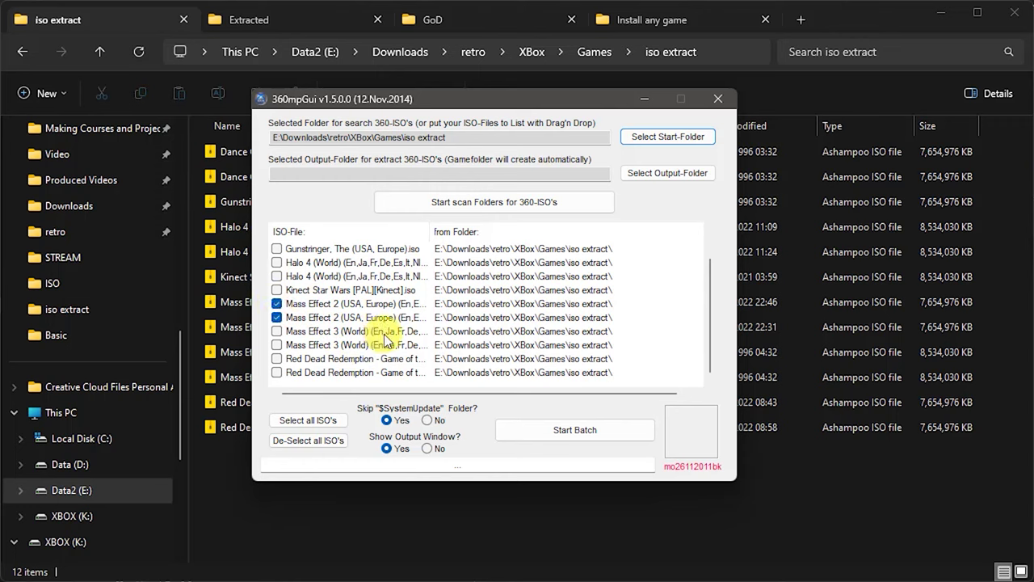
left_click(276, 332)
left_click(277, 345)
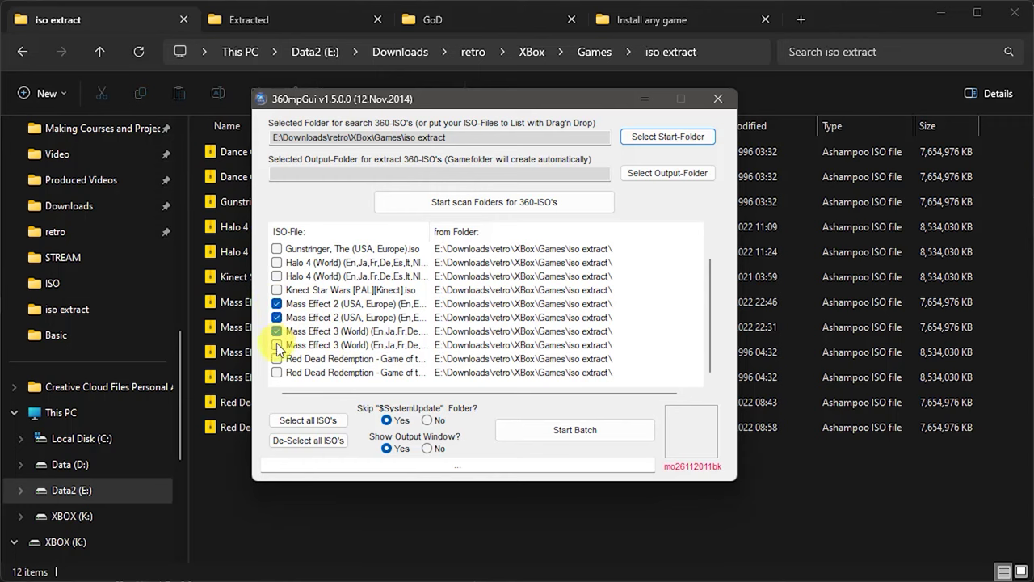
left_click(276, 359)
left_click(276, 372)
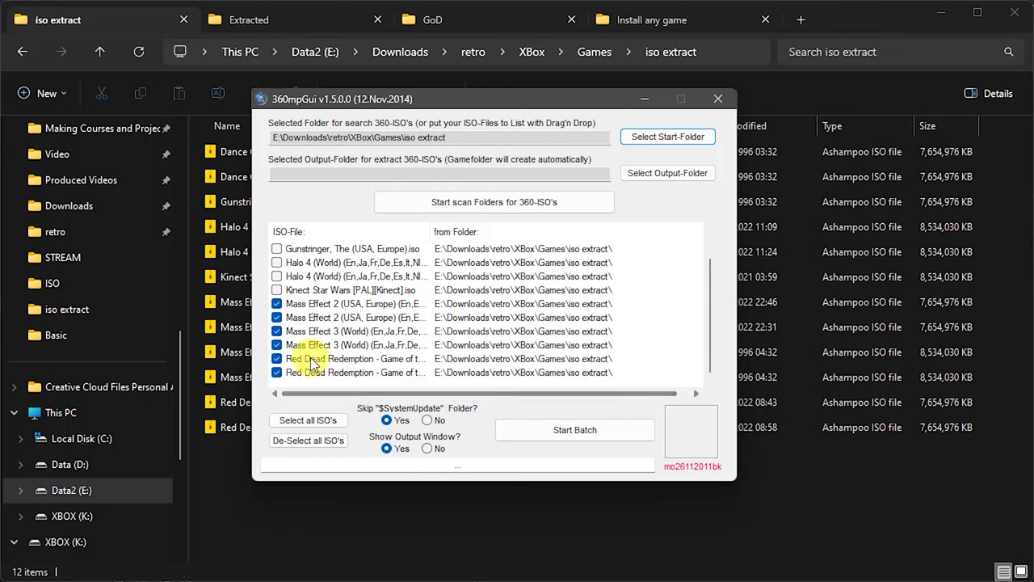
left_click(277, 331)
left_click(276, 345)
left_click(276, 358)
left_click(276, 372)
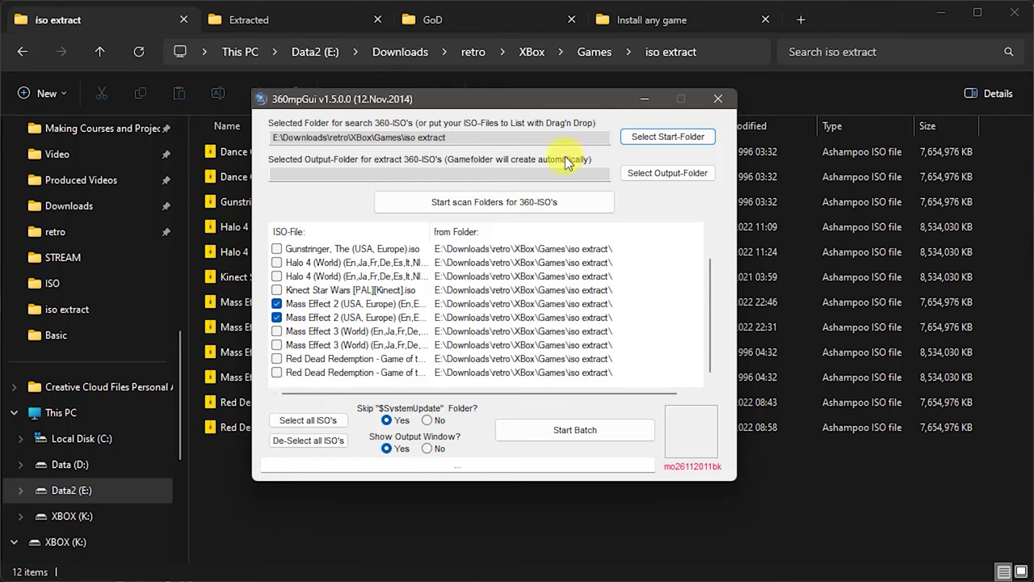
Step: Batch-extract the marked ISOs to E:\Downloads\retro\XBox\Games\Extracted, leave batch mode and open the Extracted folder
left_click(664, 176)
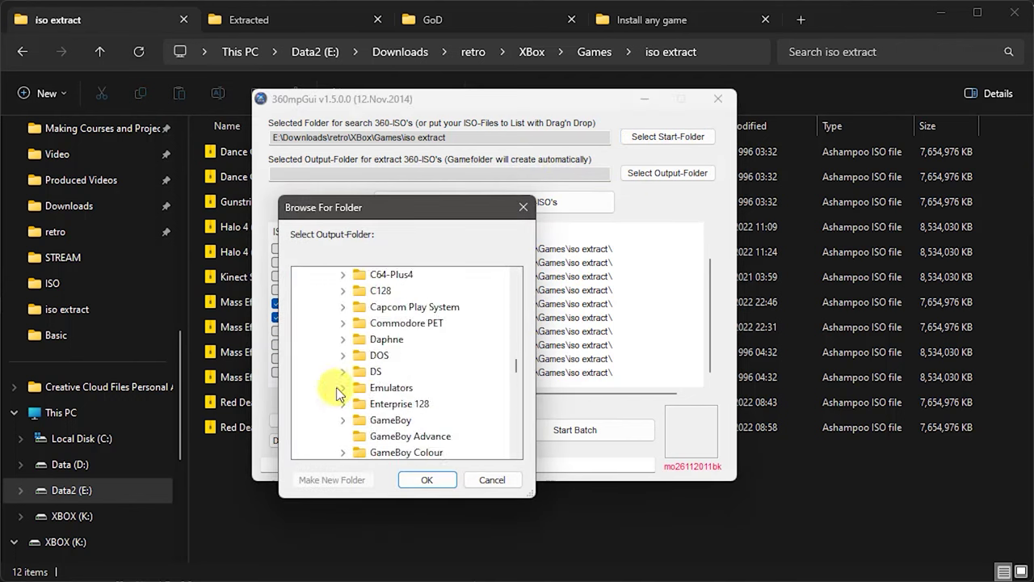
left_click(427, 479)
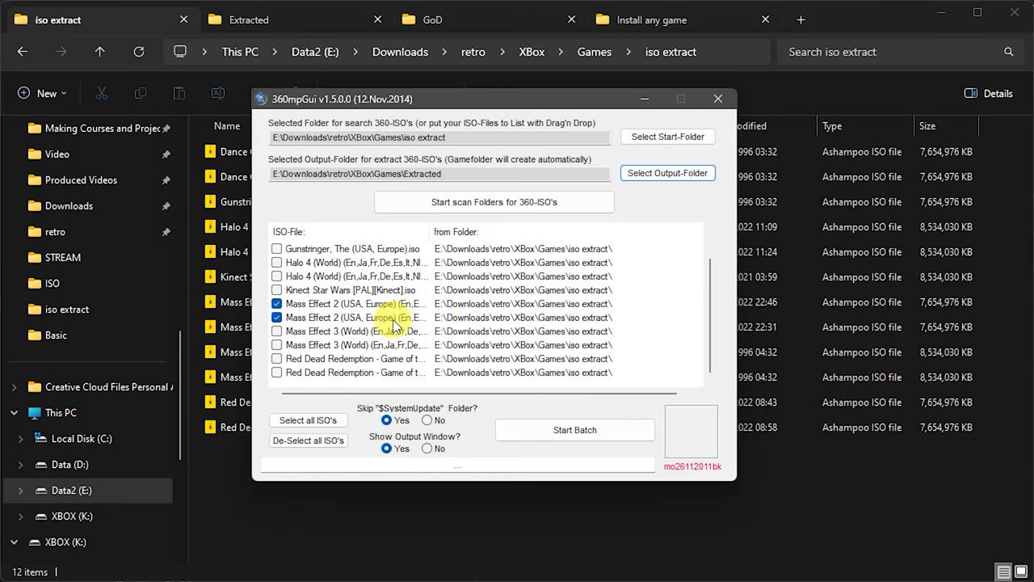
left_click(571, 437)
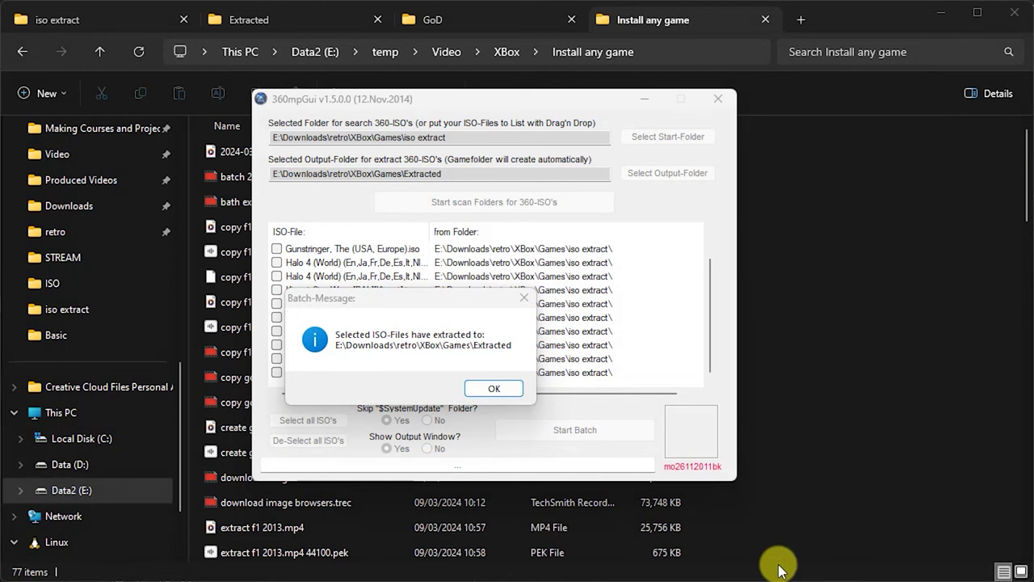
left_click(497, 389)
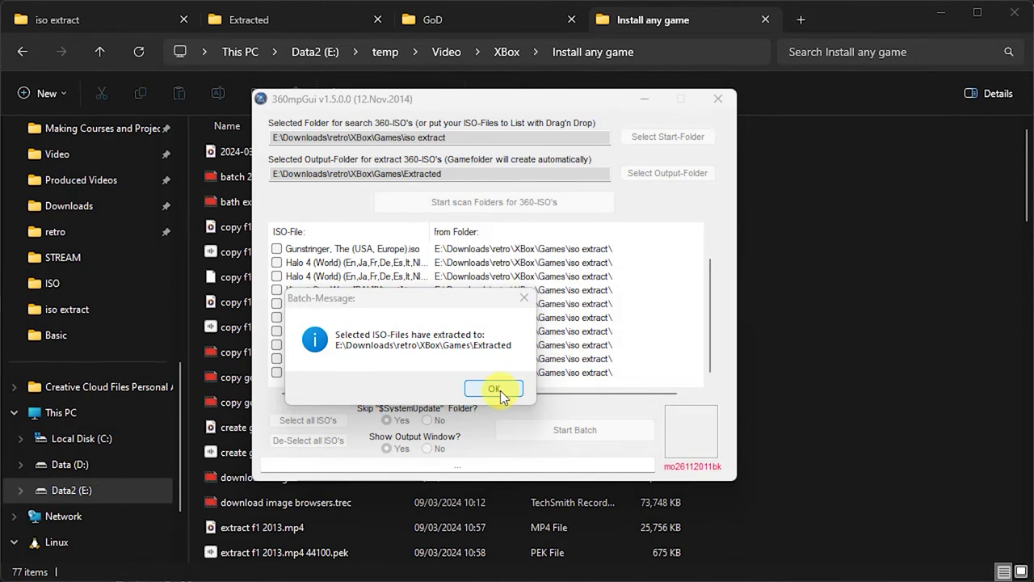
left_click(723, 104)
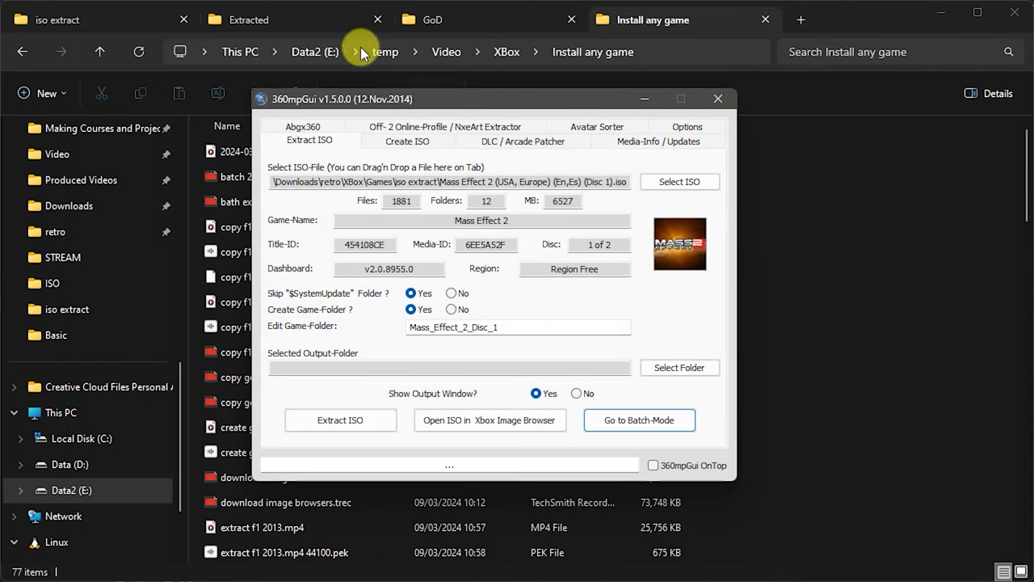
left_click(277, 23)
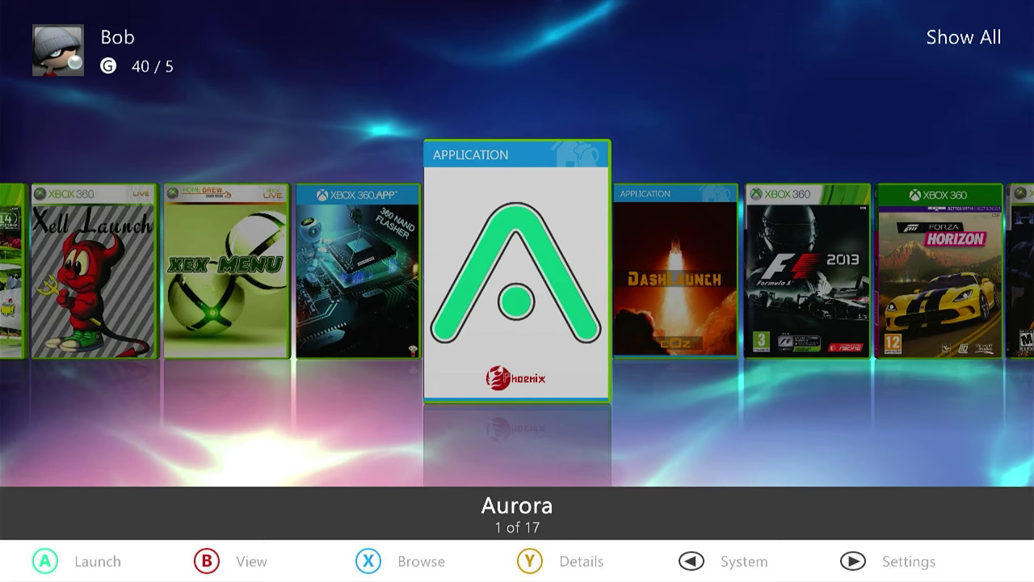
Step: Switch to Aurora on the Xbox 360 and open the Usb0 drive in File Manager
key("BackSpace")
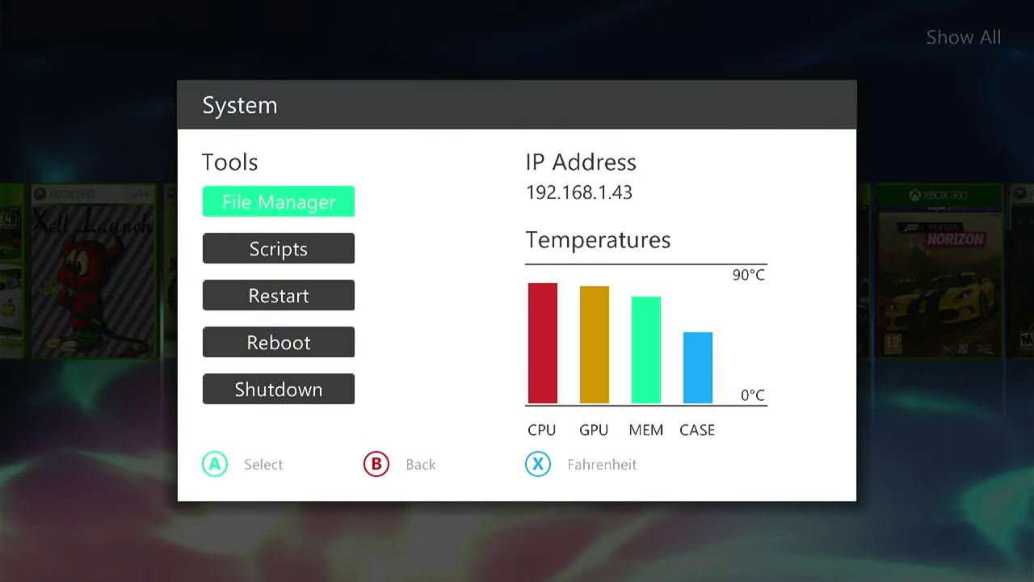
key("Return")
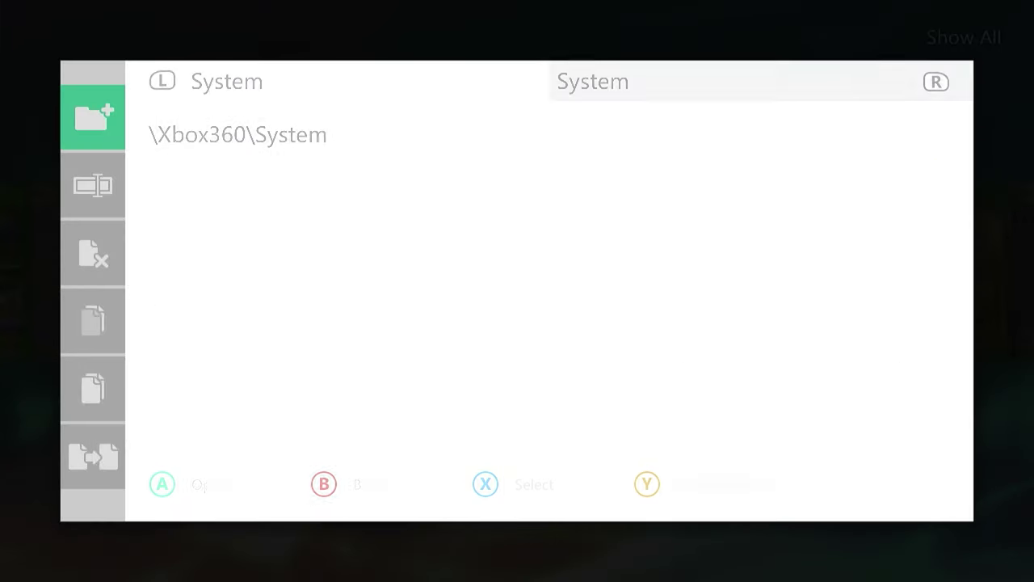
key("Down")
key("Down")
key("Down")
key("Down")
key("Down")
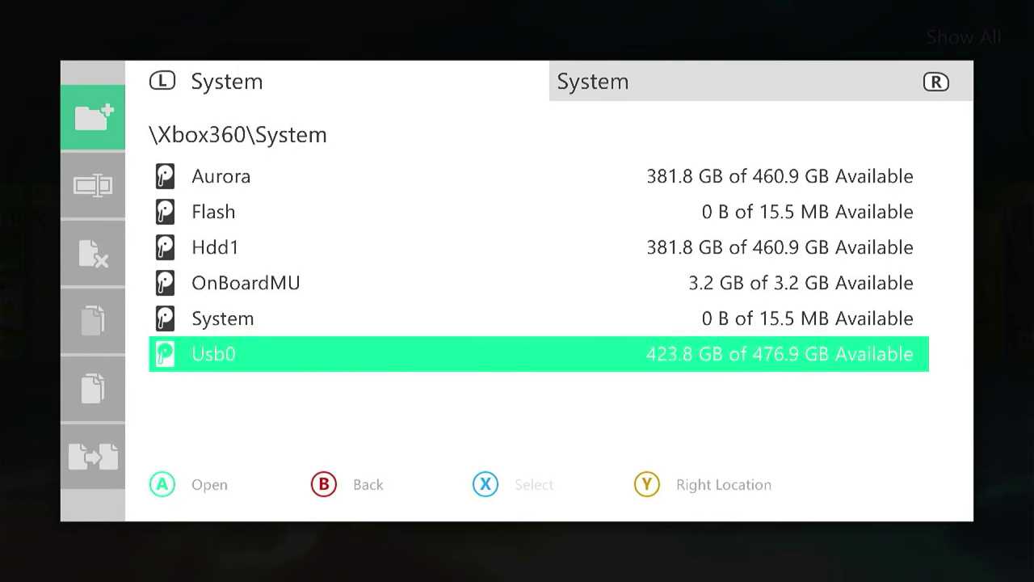
key("Return")
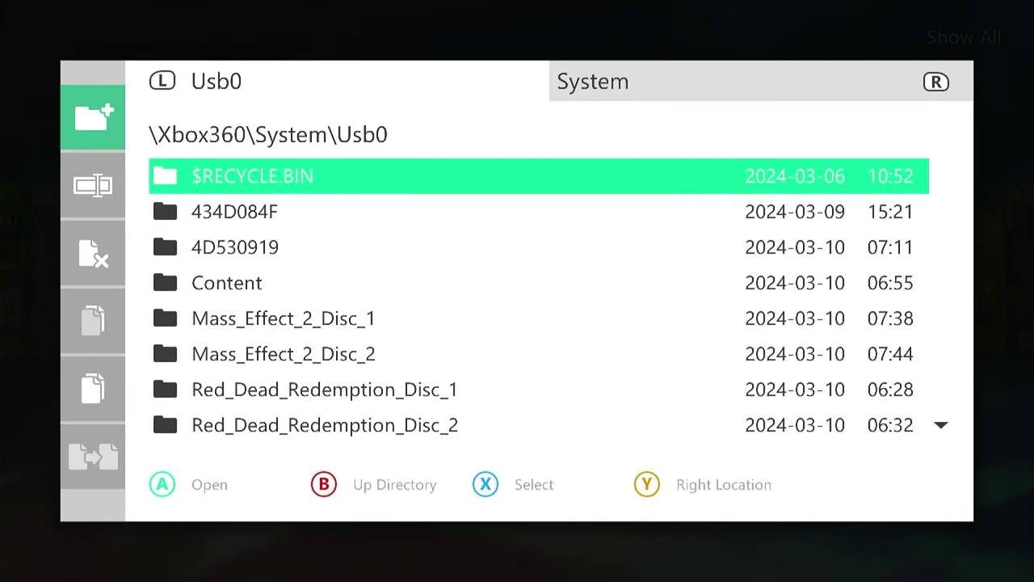
Step: Copy the Mass_Effect_2_Disc_1 and Mass_Effect_2_Disc_2 folders from Usb0
key("Down")
key("Down")
key("Down")
key("Down")
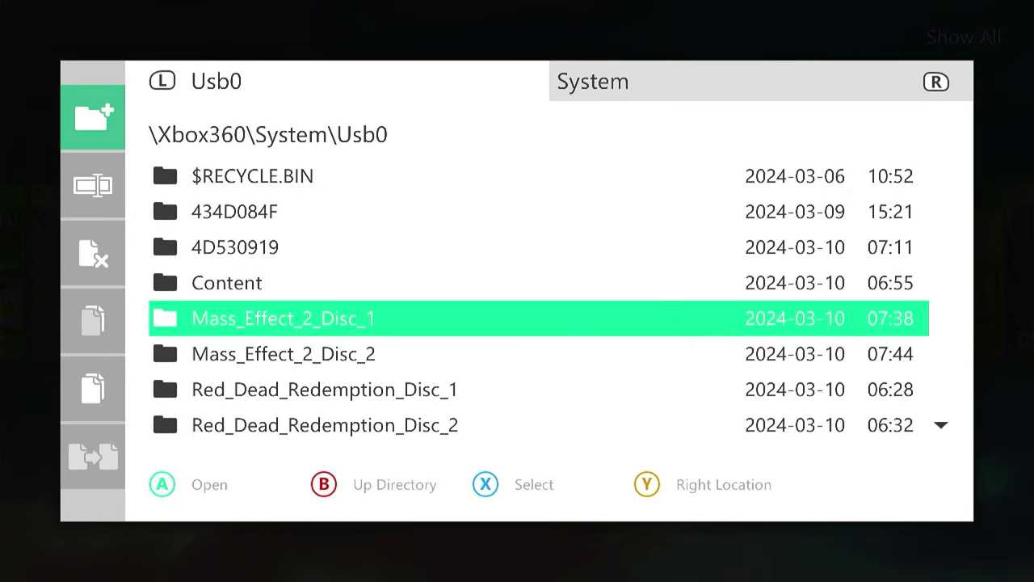
key("Down")
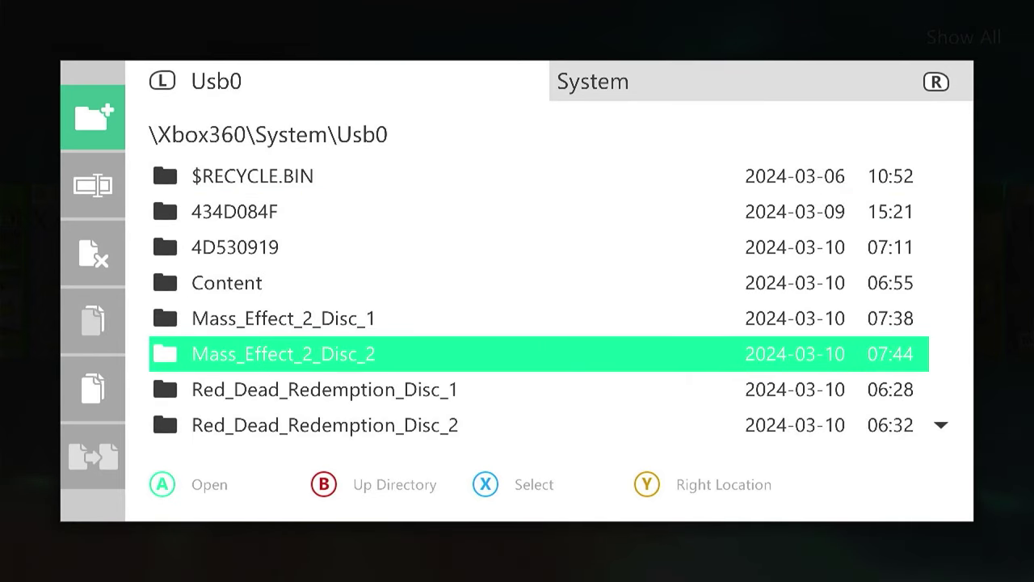
key("Up")
key("x")
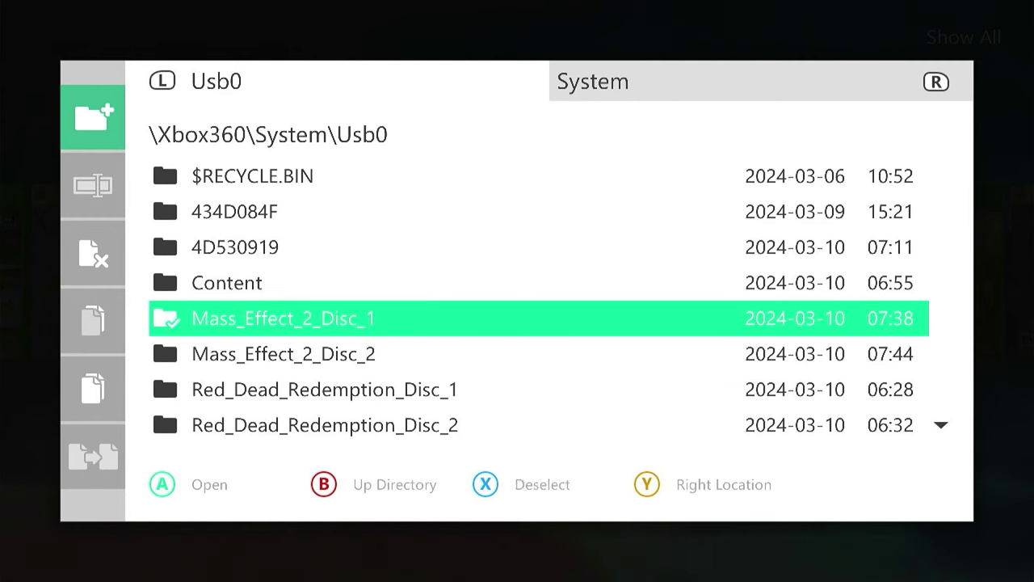
key("Down")
key("x")
key("Left")
key("Down")
key("Down")
key("Down")
key("Down")
key("Return")
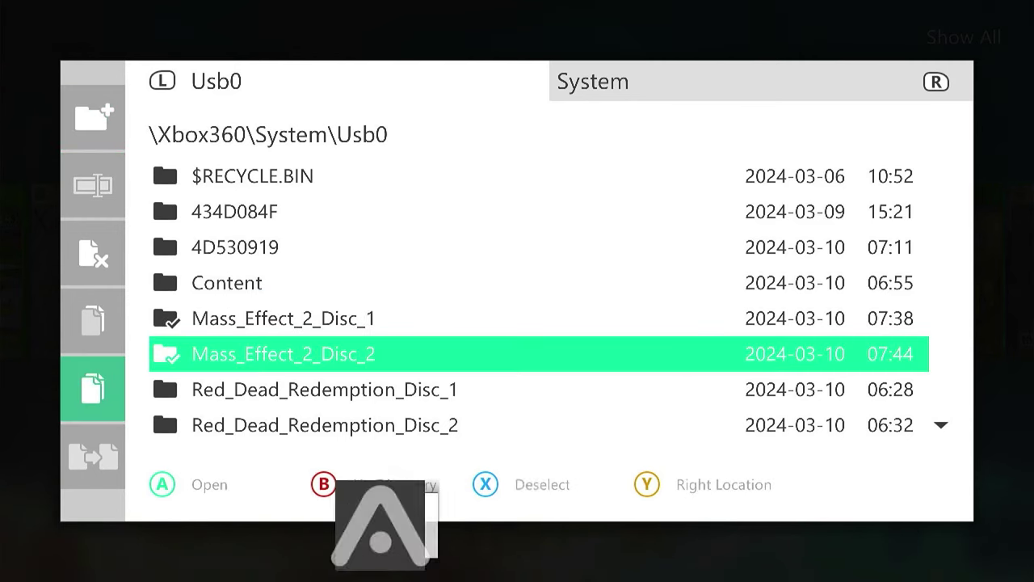
Step: Paste the two copied Mass Effect 2 folders into Hdd1\Games2 and accept overwriting existing items
key("Escape")
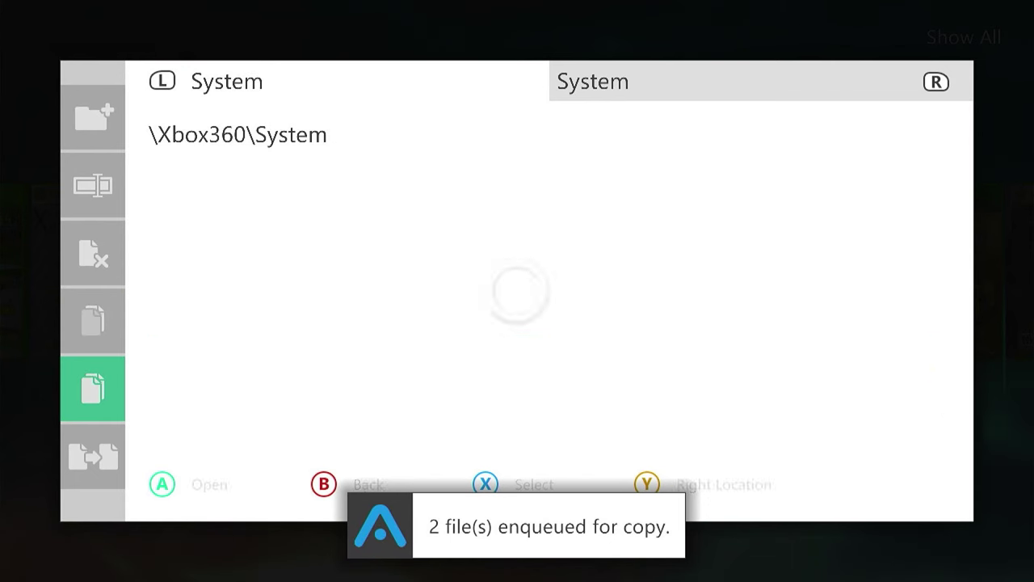
key("Up")
key("Up")
key("Up")
key("Return")
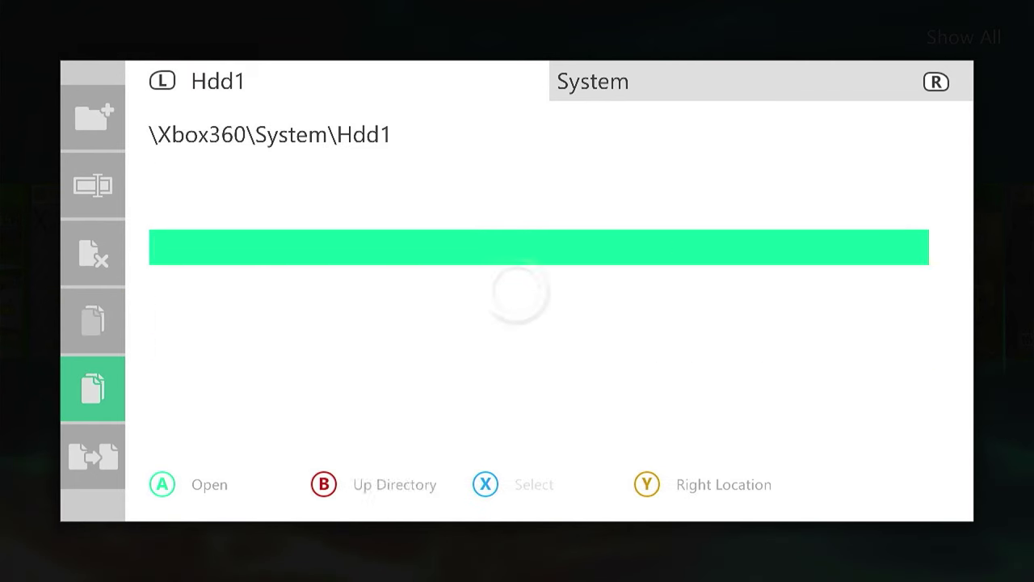
key("Down")
key("Down")
key("Down")
key("Down")
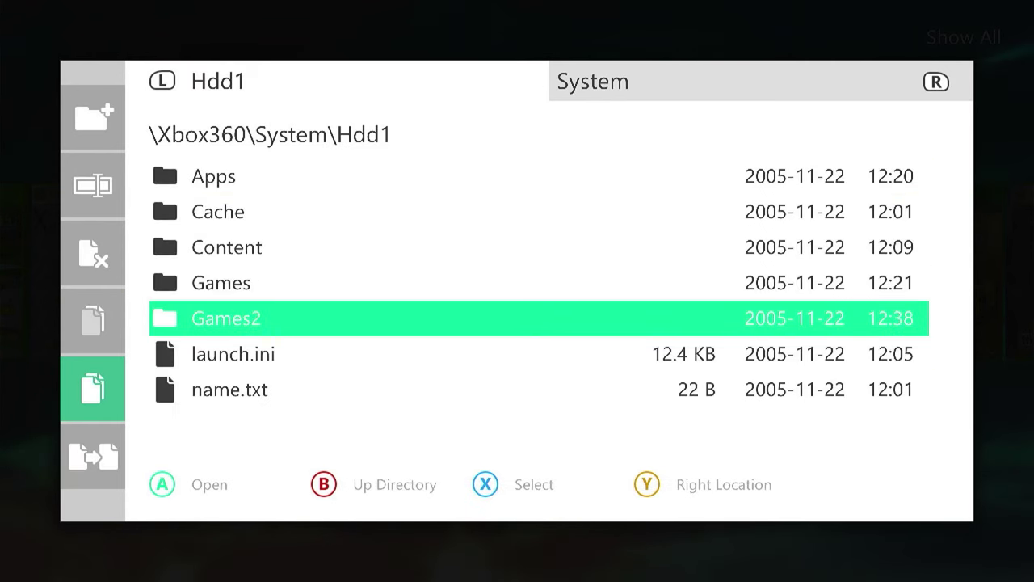
key("Return")
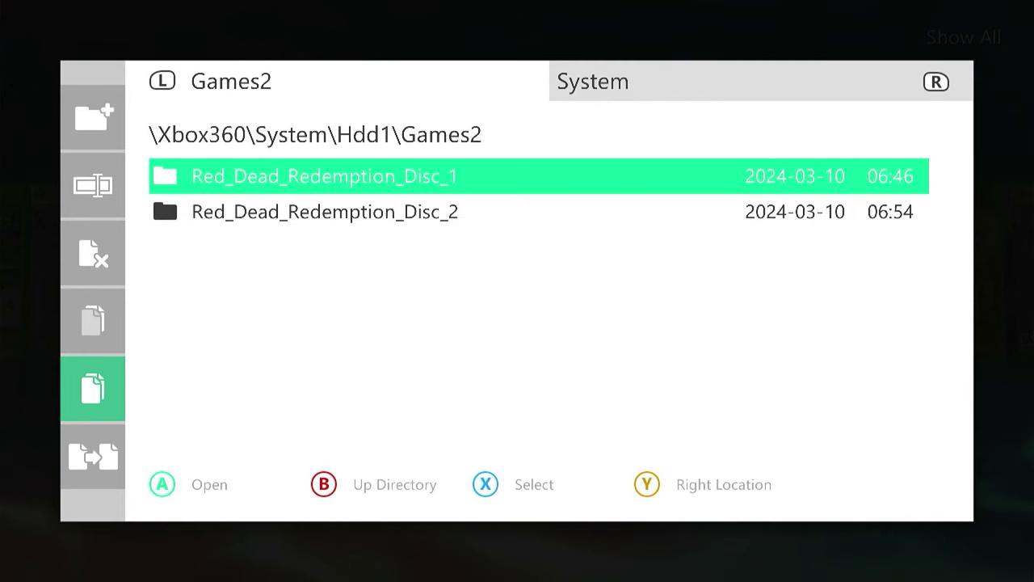
key("Left")
key("Down")
key("Return")
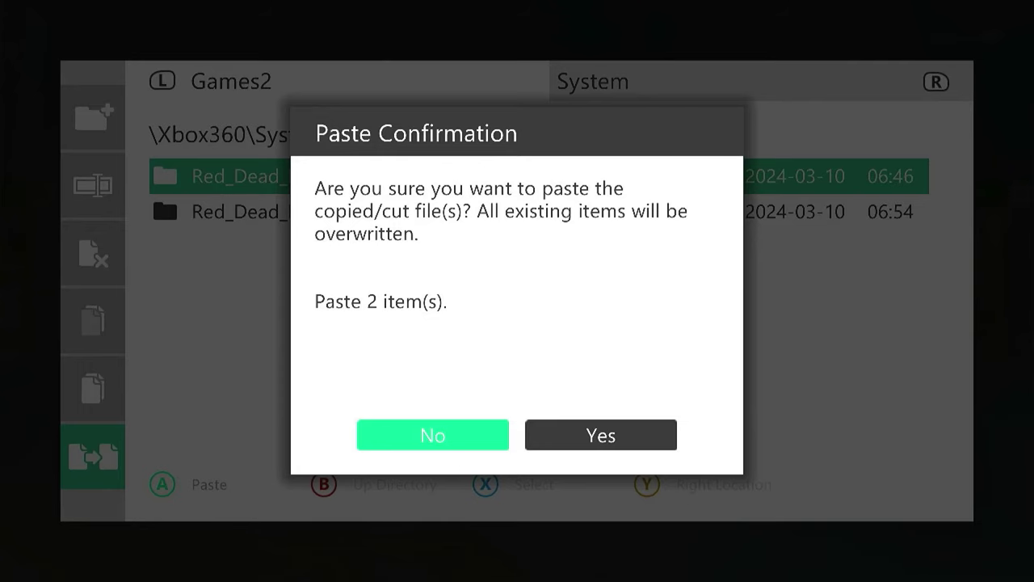
key("Right")
key("Return")
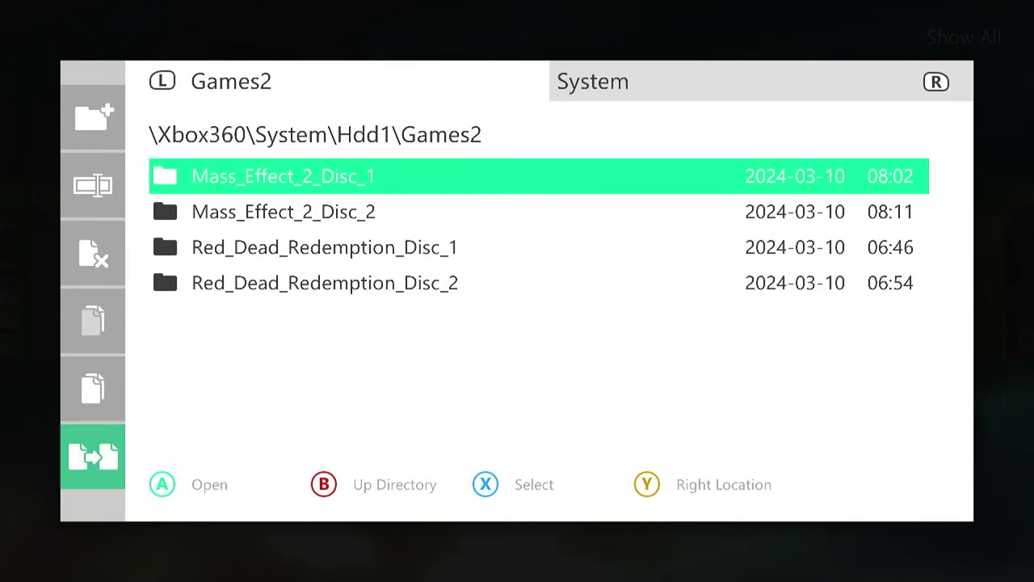
Step: Leave File Manager and restart Aurora from the System tools
key("BackSpace")
key("BackSpace")
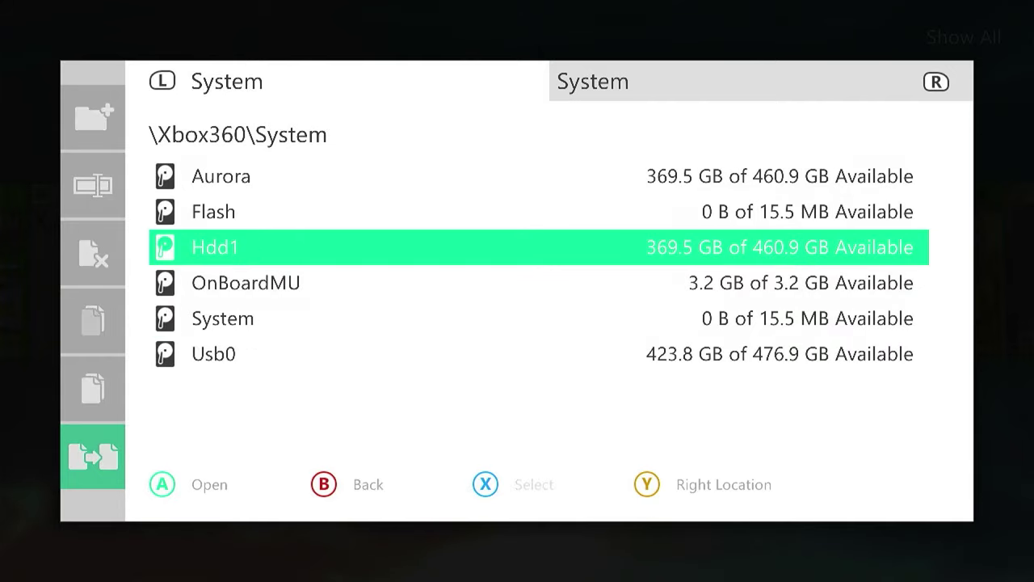
key("BackSpace")
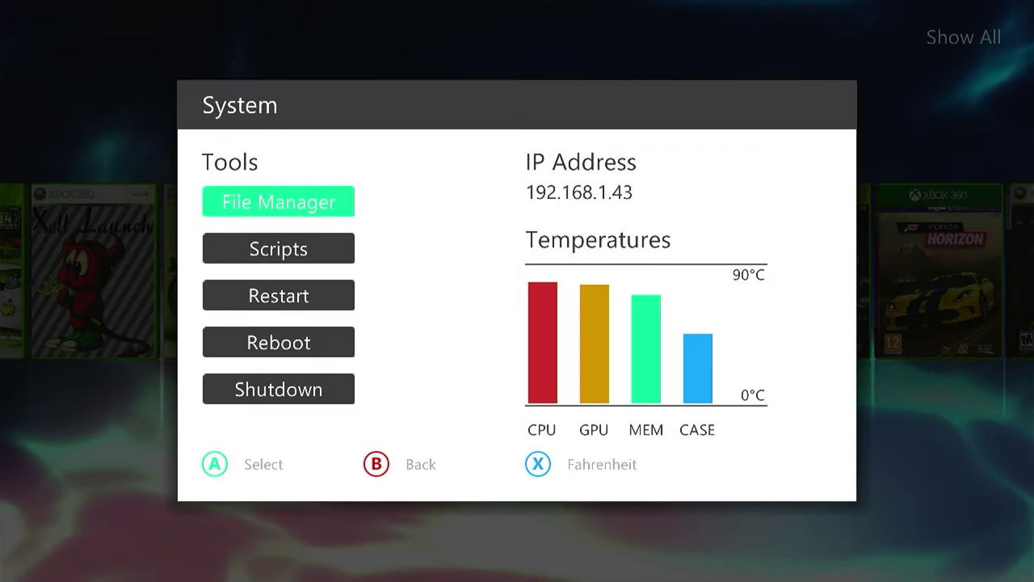
key("Down")
key("Down")
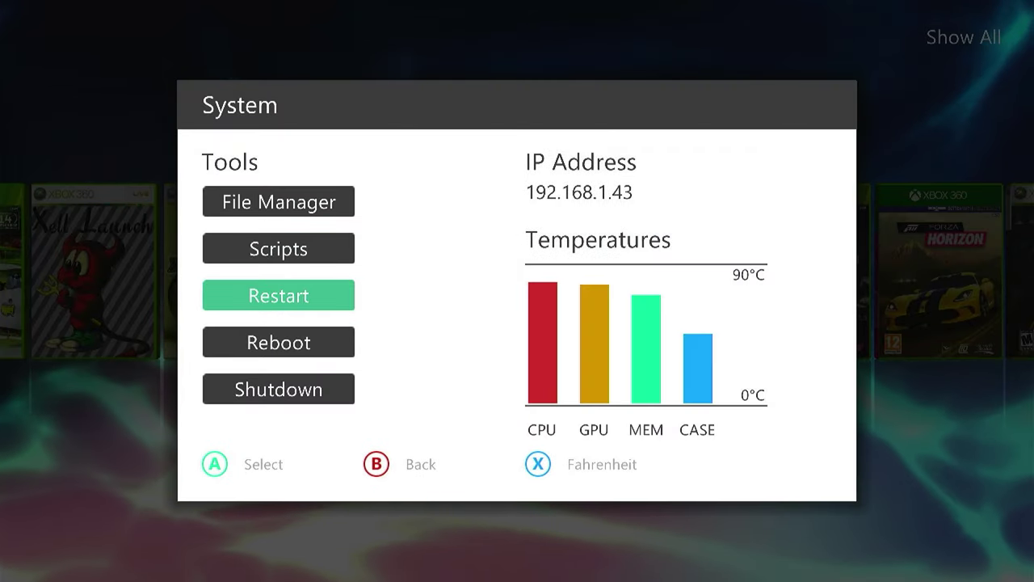
key("Return")
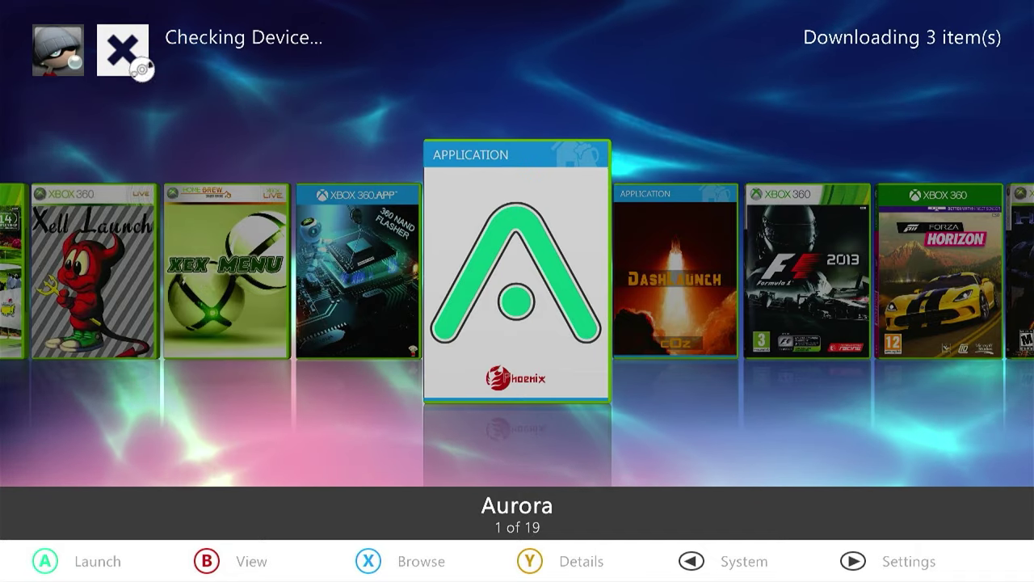
Step: Browse the game library to the Mass Effect 2 titles and compare the two disc entries
key("Right")
key("Right")
key("Right")
key("Right")
key("Right")
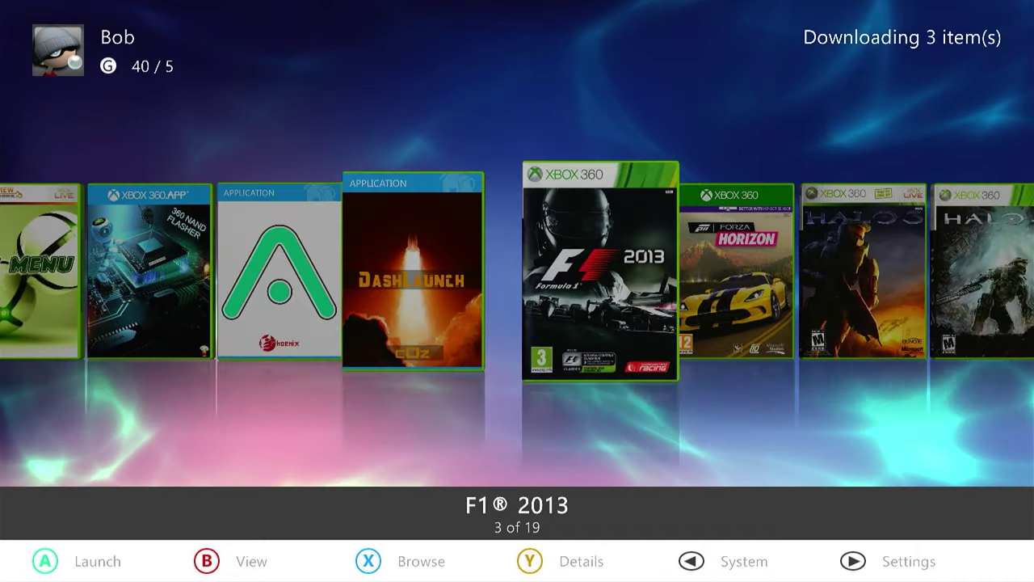
key("Right")
key("Right")
key("Right")
key("Right")
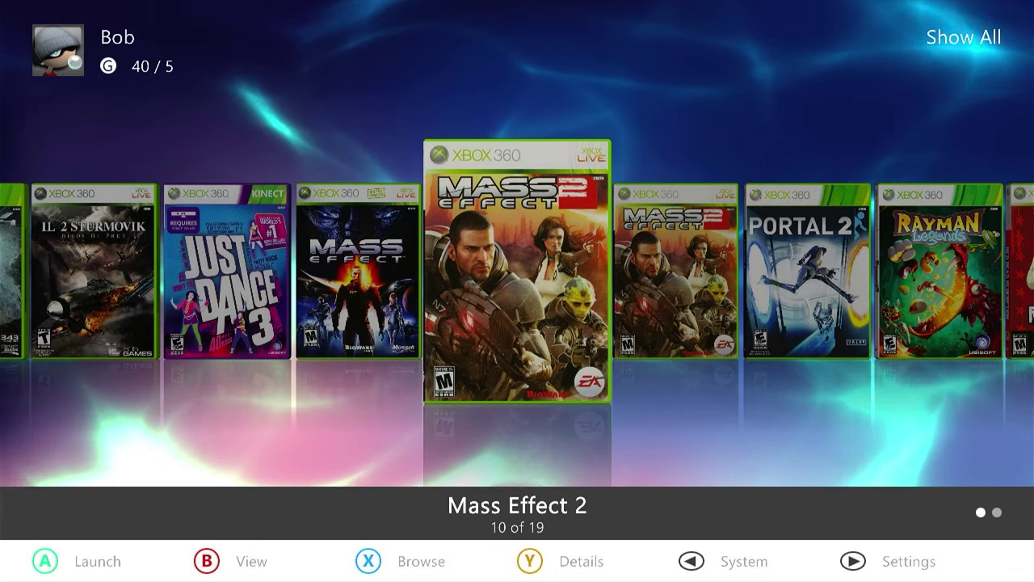
key("Right")
key("Right")
key("Left")
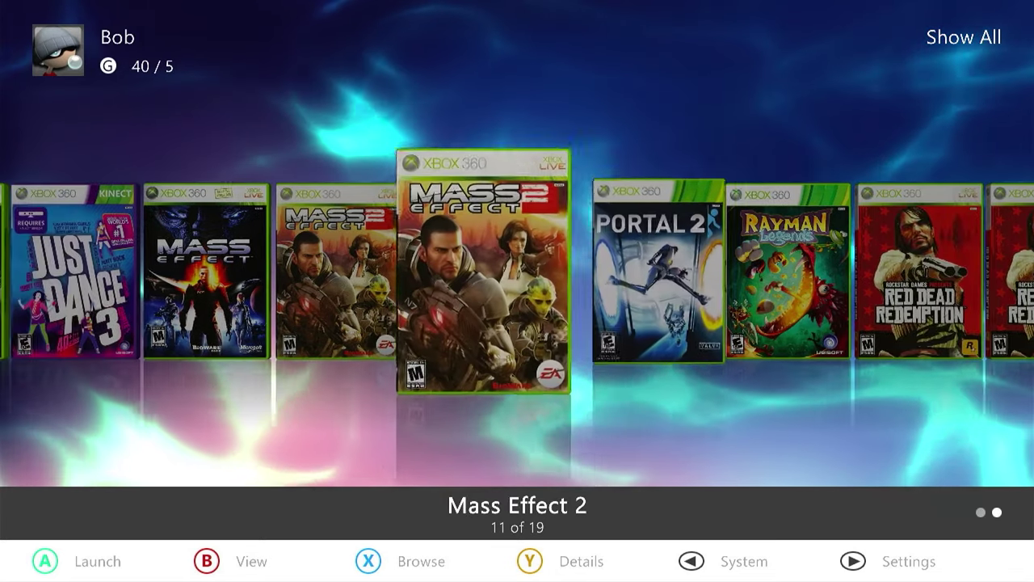
key("Left")
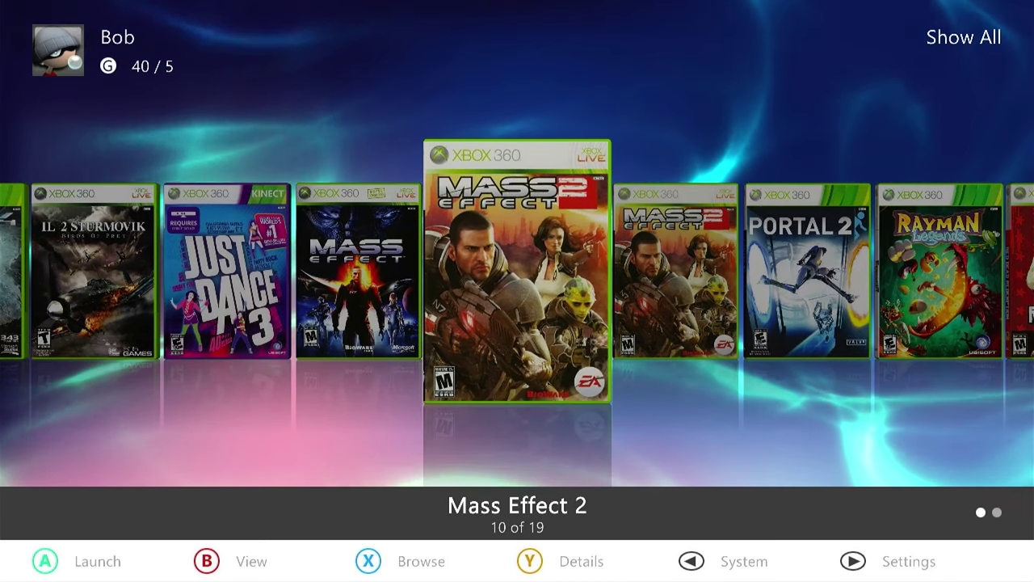
Step: Check the folder path of the first Mass Effect 2 entry in its Delete Title confirmation, declining the deletion
key("y")
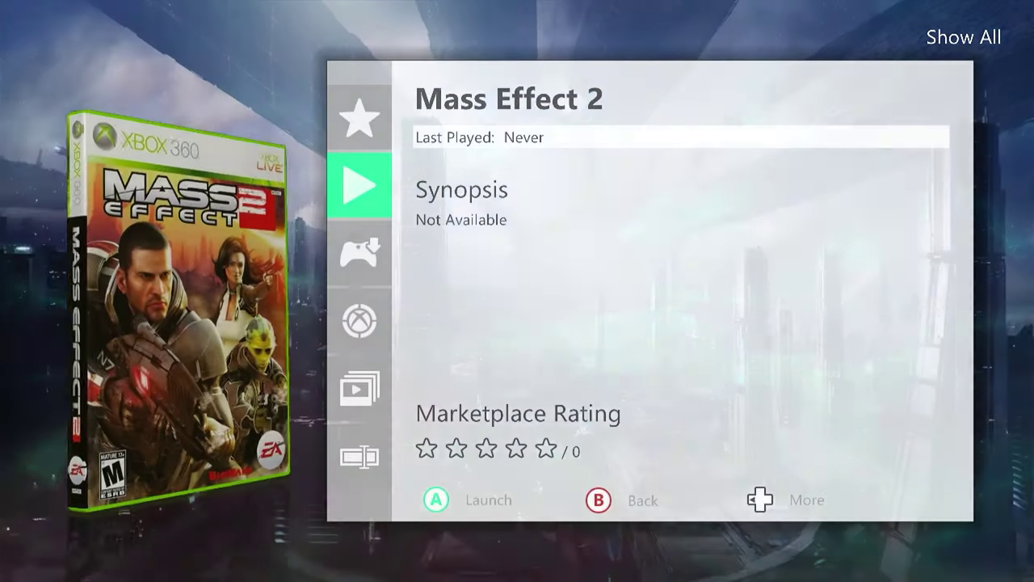
key("Down")
key("Down")
key("Down")
key("Down")
key("Down")
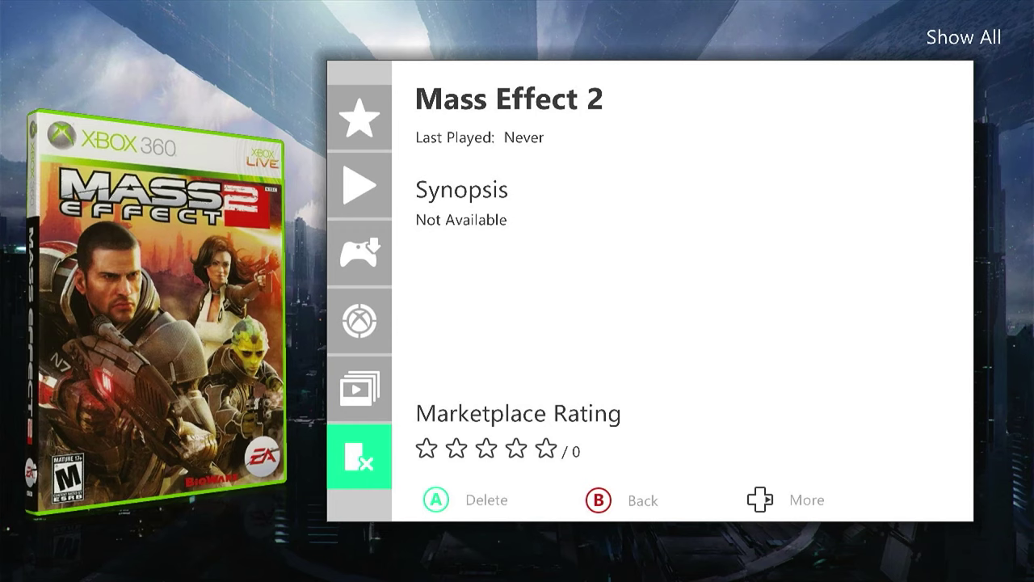
key("Return")
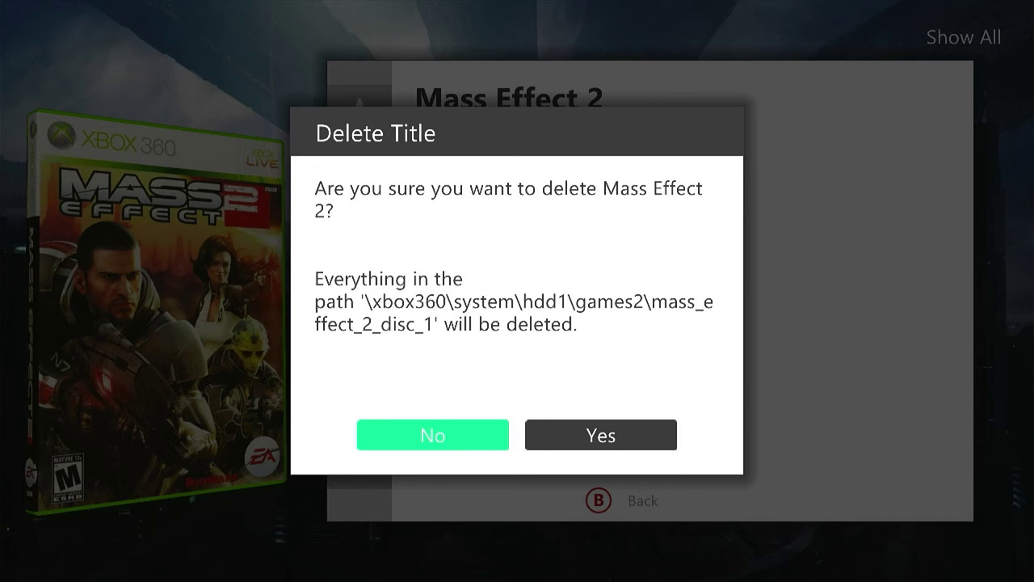
key("Return")
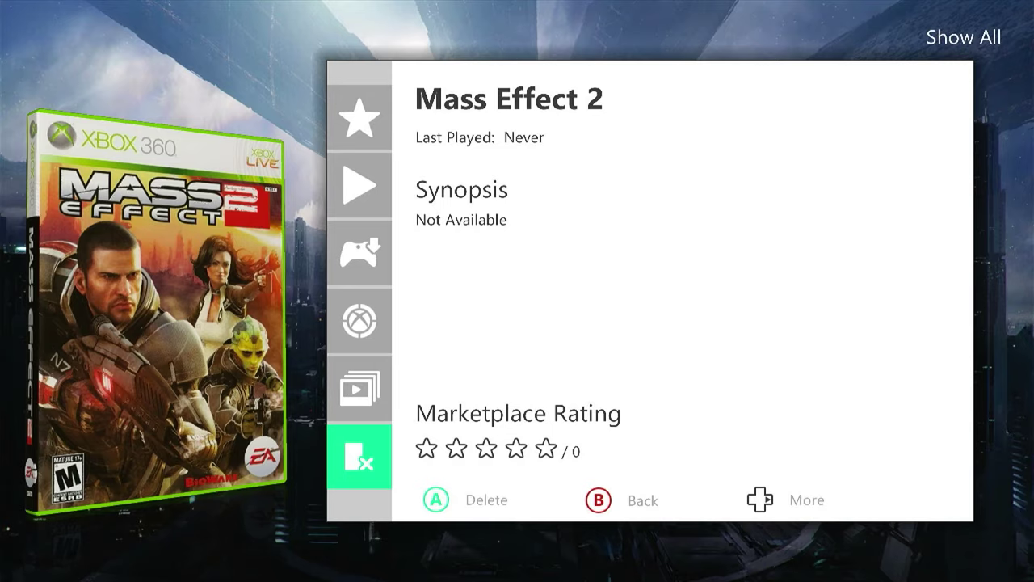
key("Escape")
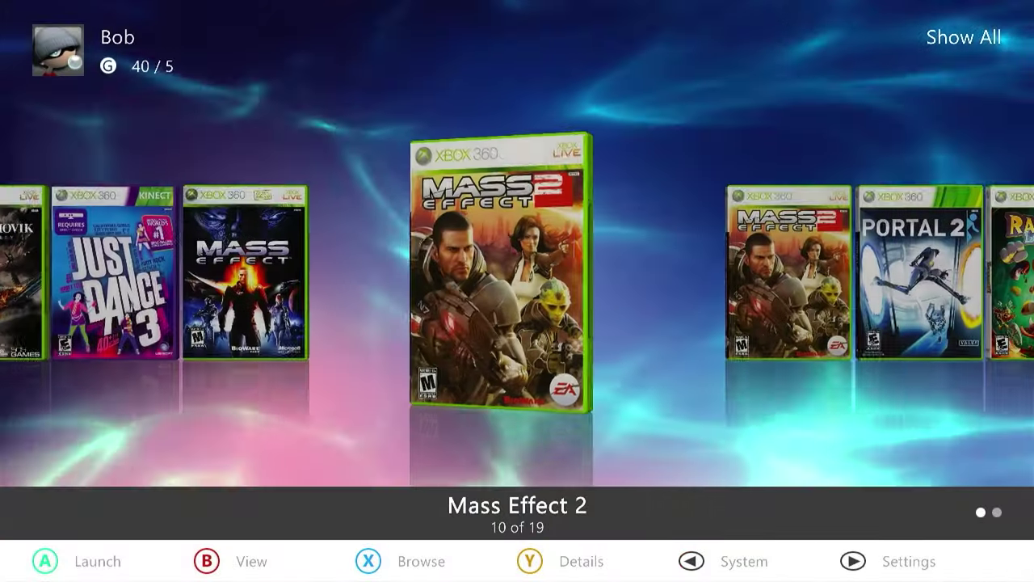
Step: Check the second Mass Effect 2 entry's folder path in its Delete Title confirmation and decline the deletion
key("Right")
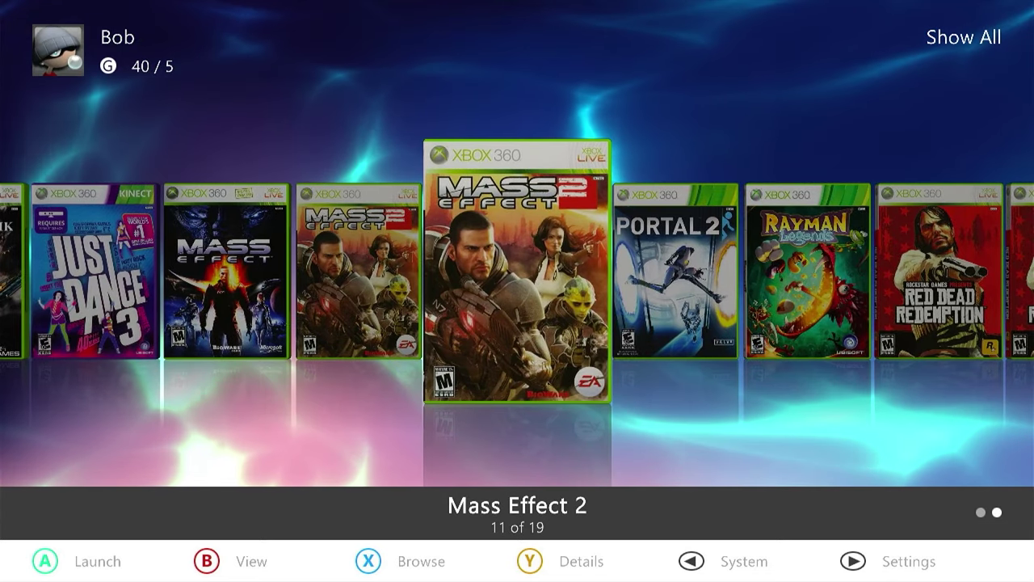
key("y")
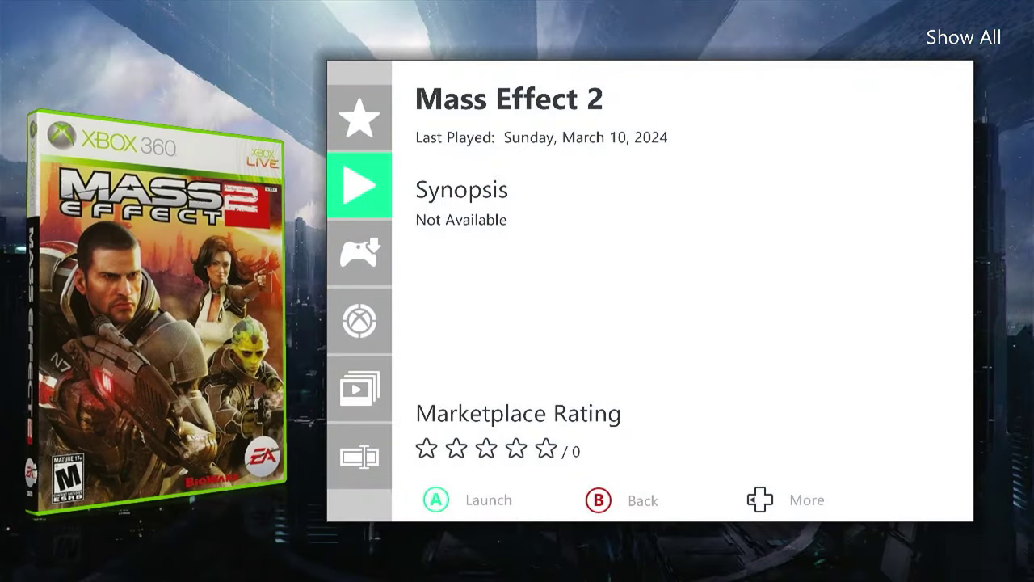
key("Down")
key("Down")
key("Down")
key("Down")
key("Down")
key("Down")
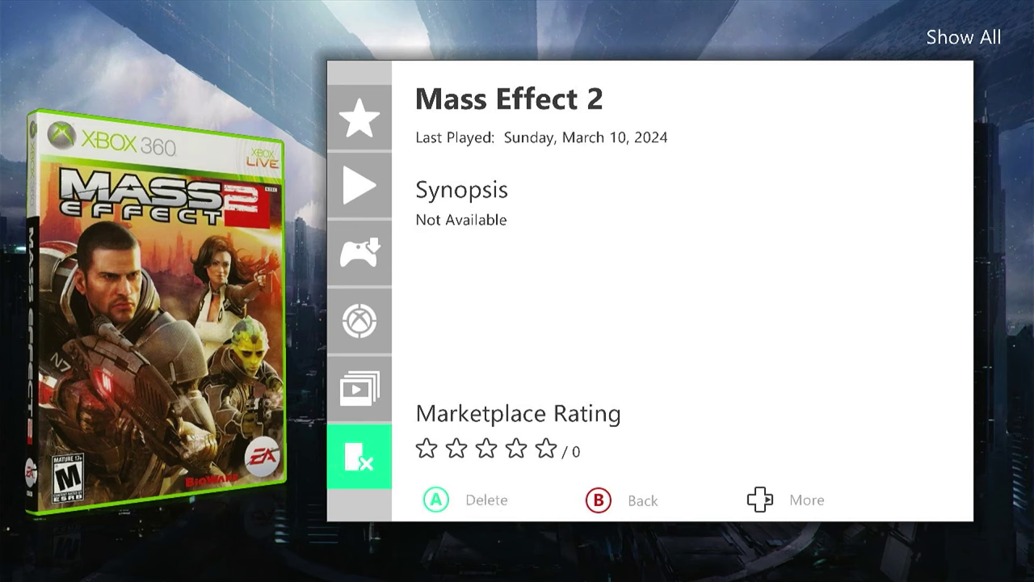
key("Return")
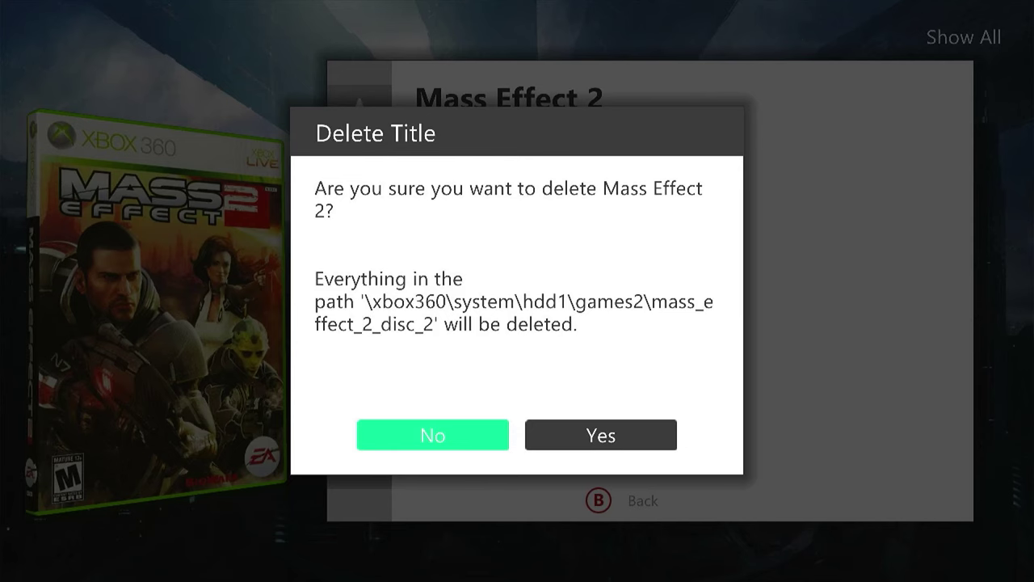
key("Return")
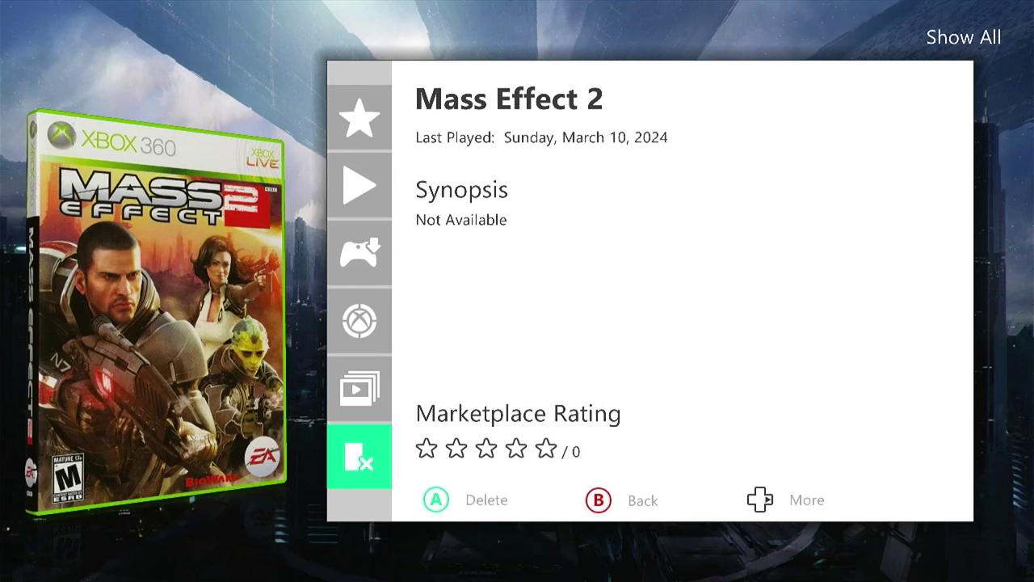
Step: Rename the second Mass Effect 2 entry to "Mass Effect 2 Disc 2" and return to the game library
key("Down")
key("Down")
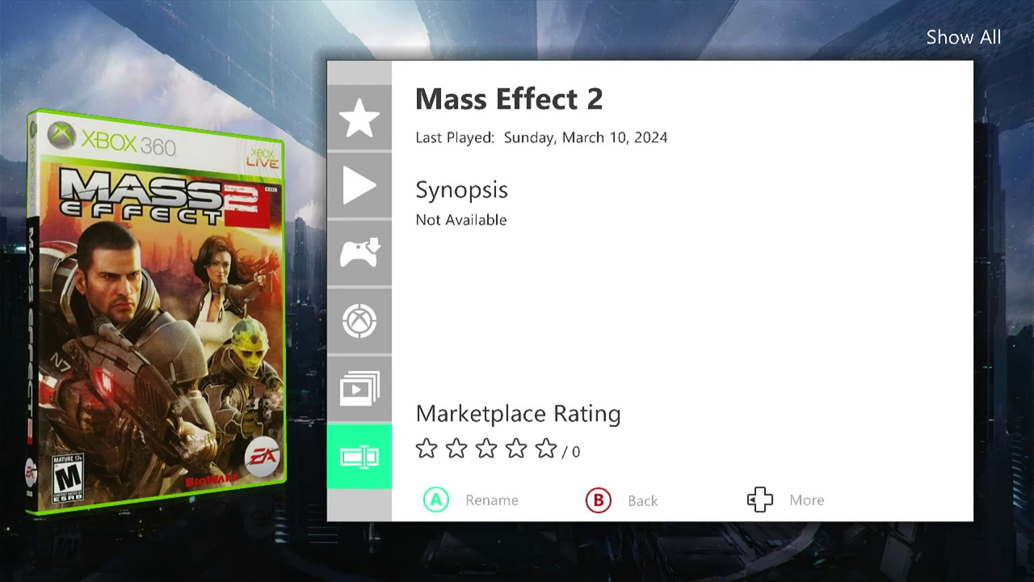
key("Return")
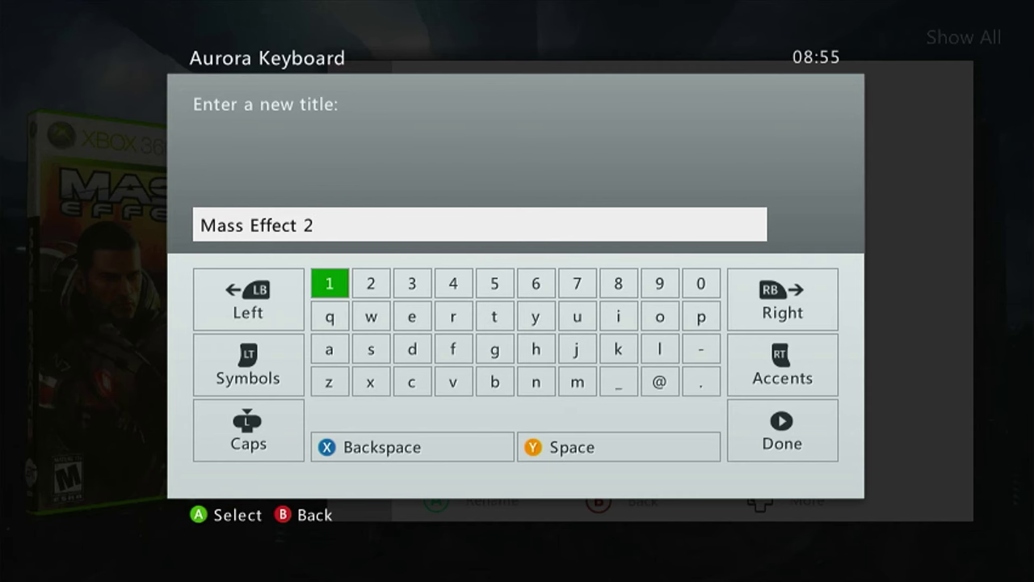
key("Right")
key("Right")
key("Right")
key("Left")
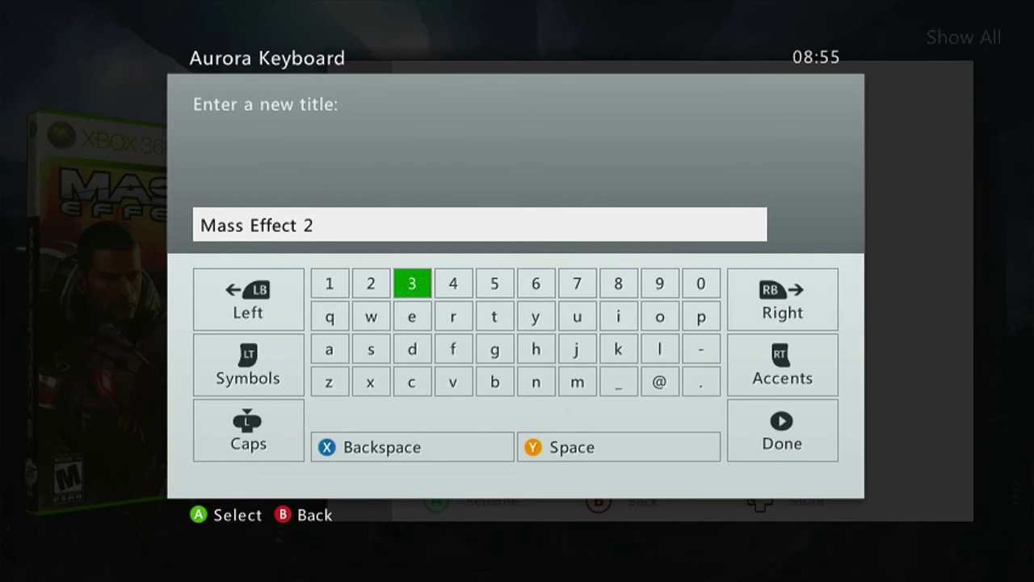
key("Down")
key("Down")
type("D")
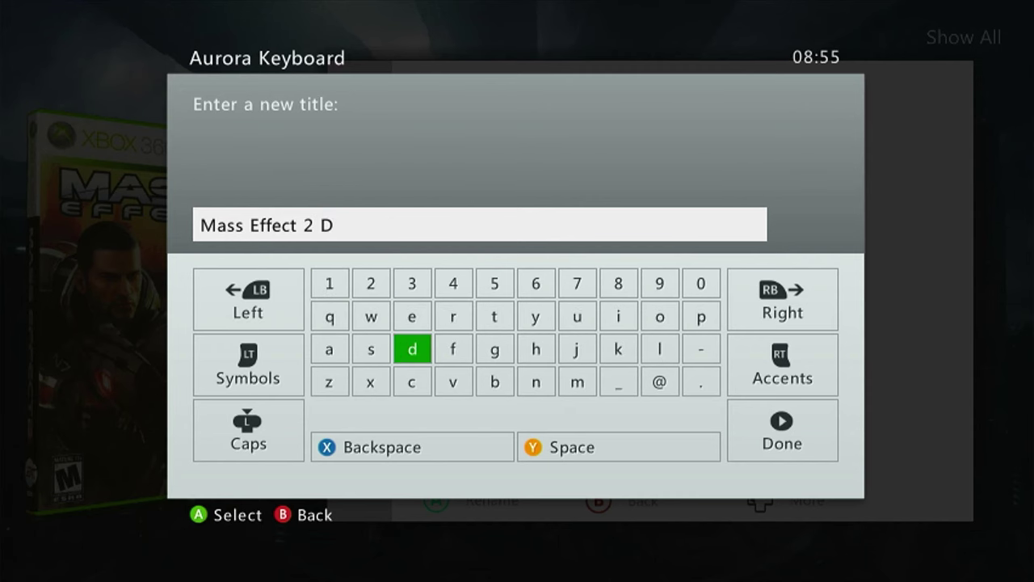
key("Right")
key("Right")
key("Right")
key("Right")
key("Right")
key("Up")
type("i")
key("Left")
key("Left")
key("Left")
key("Left")
key("Left")
key("Left")
key("Down")
type("s")
key("Right")
key("Down")
type("c")
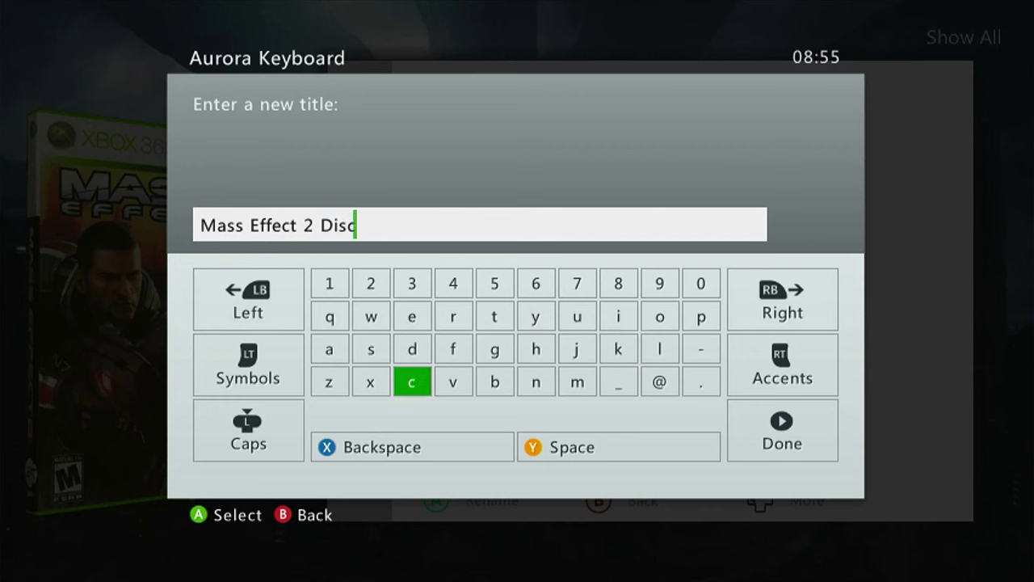
key("Up")
key("Up")
key("Up")
key("Left")
type("2")
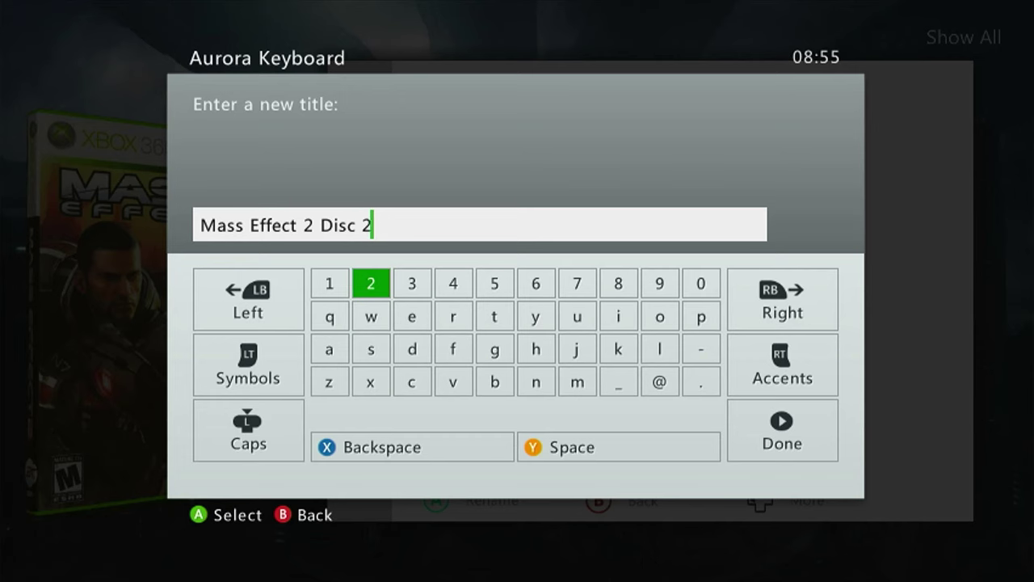
key("Return")
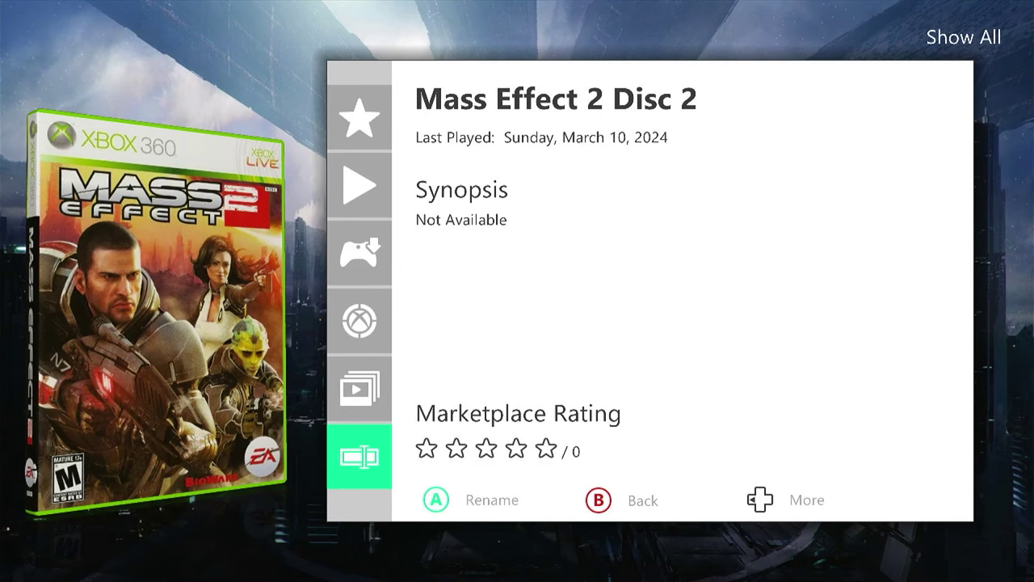
key("Escape")
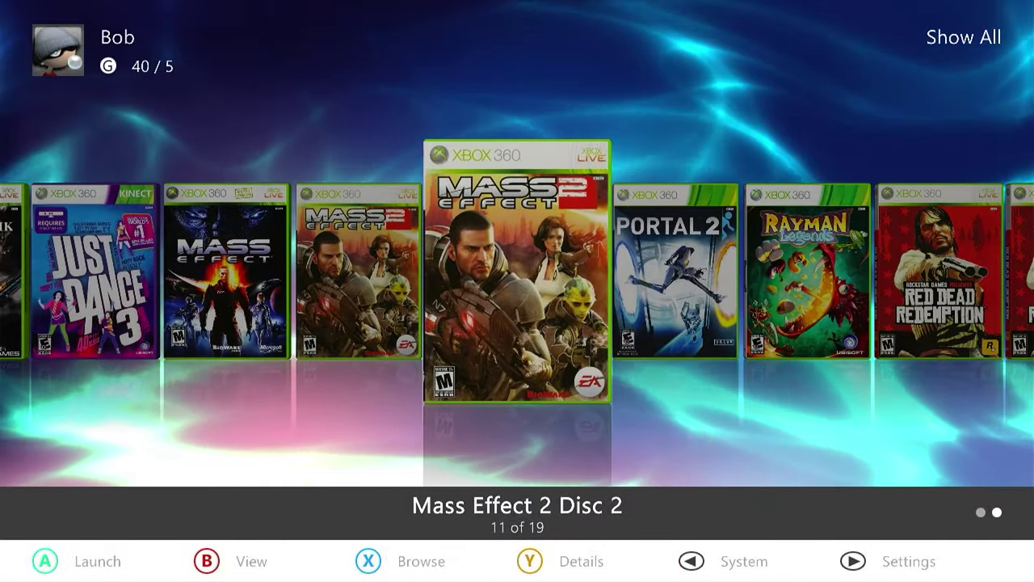
Step: Browse the library past the two Mass Effect 2 entries to DashLaunch and launch it
key("Left")
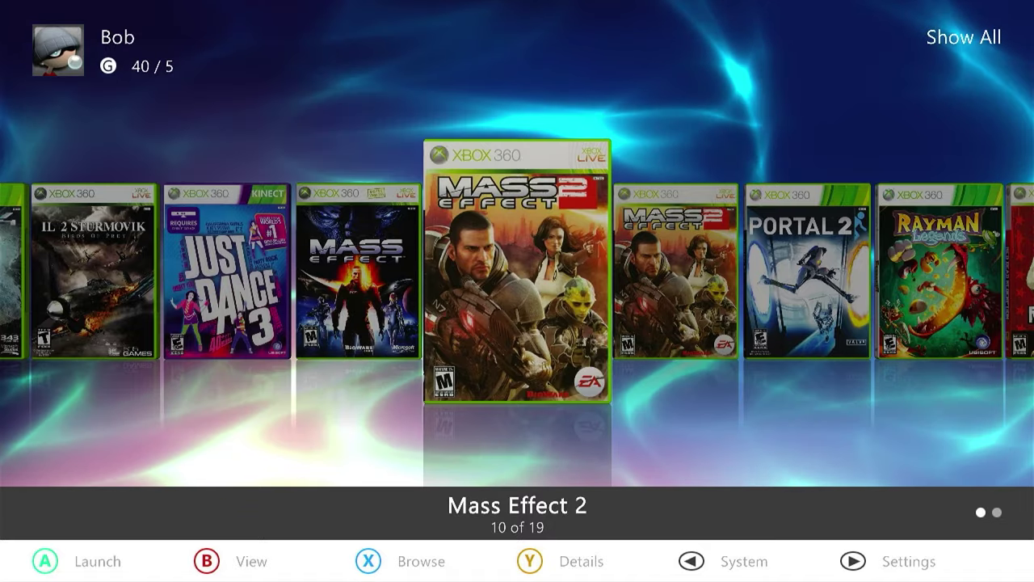
key("Right")
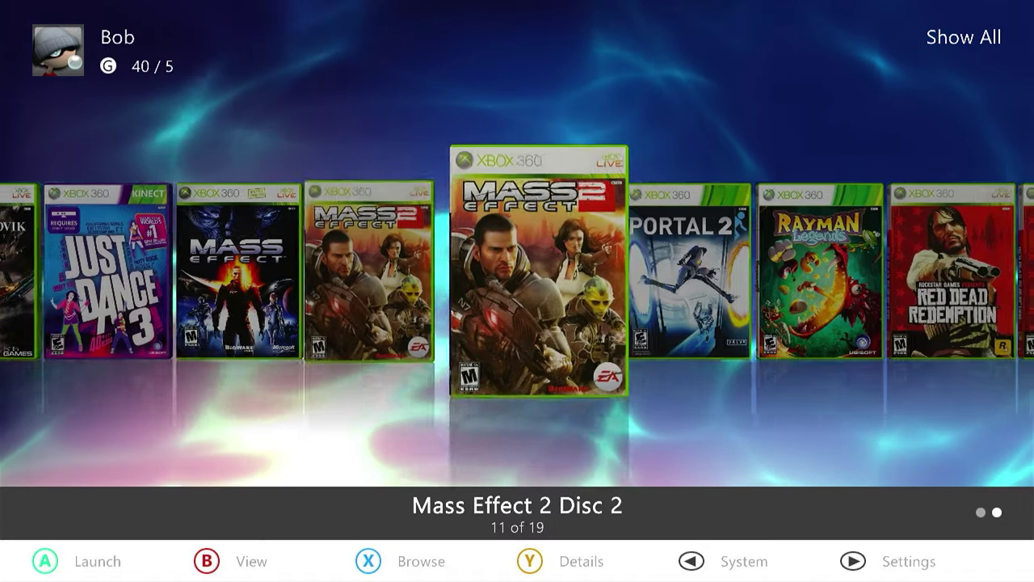
key("Right")
key("Right")
key("Right")
key("Right")
key("Right")
key("Right")
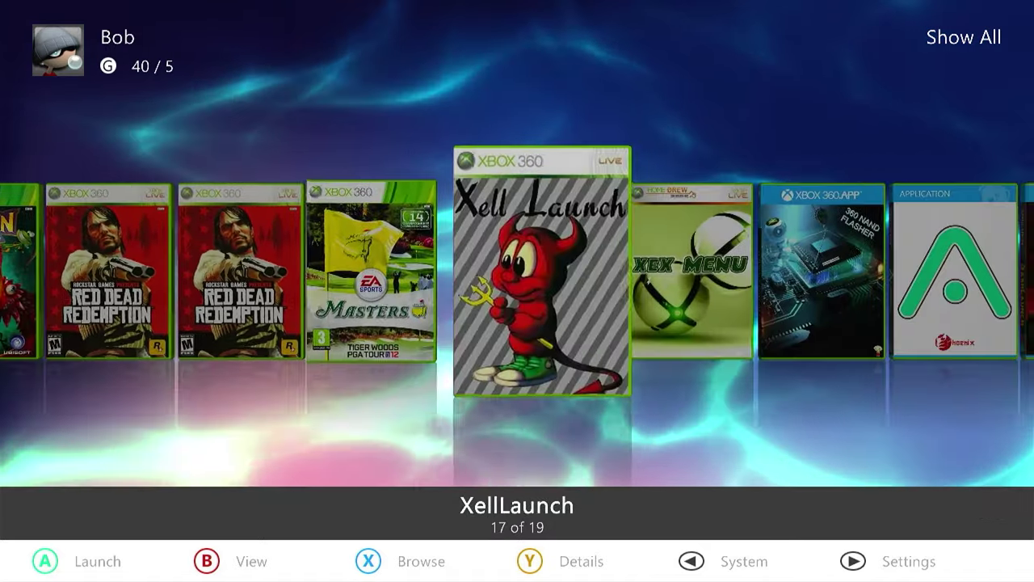
key("Right")
key("Right")
key("Right")
key("Right")
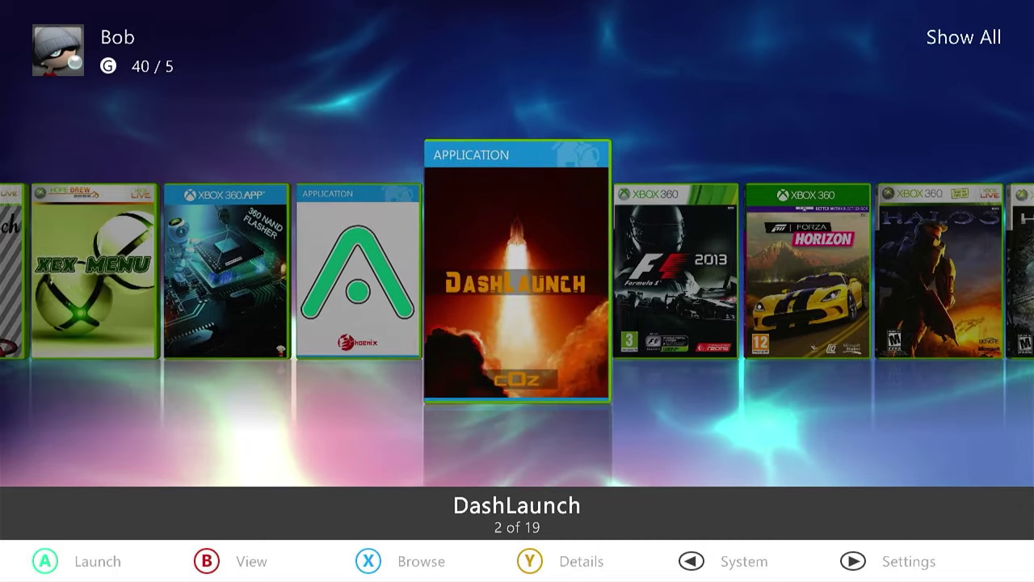
key("Return")
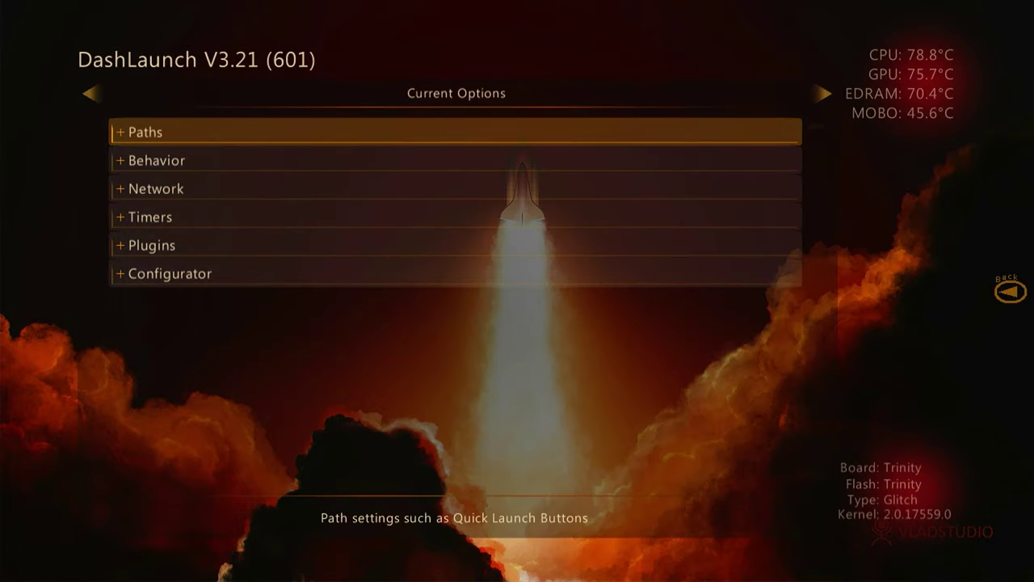
Step: Expand the Behavior options in DashLaunch and set autoswap to enabled
key("Down")
key("Return")
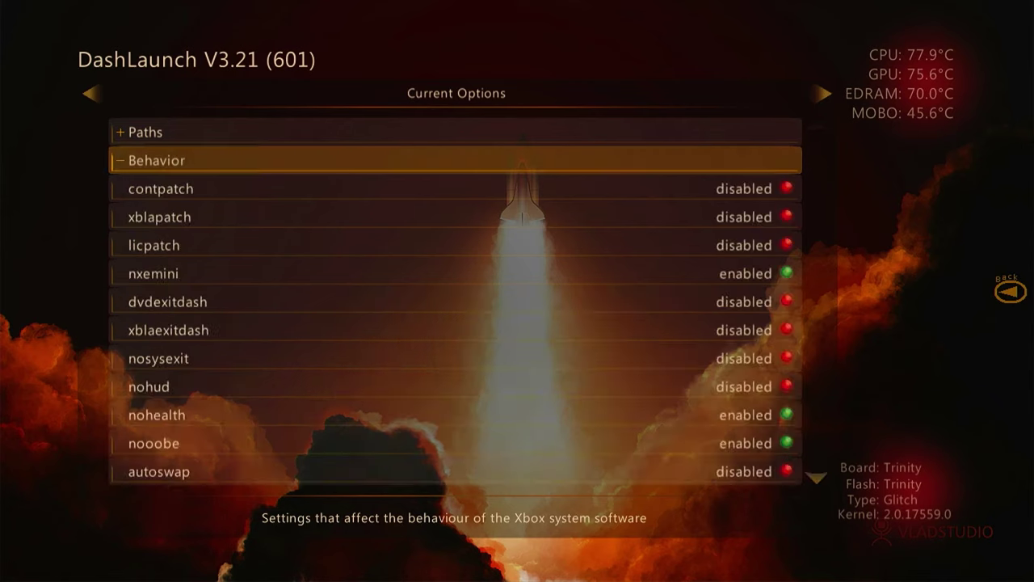
key("Down")
key("Down")
key("Down")
key("Down")
key("Down")
key("Down")
key("Down")
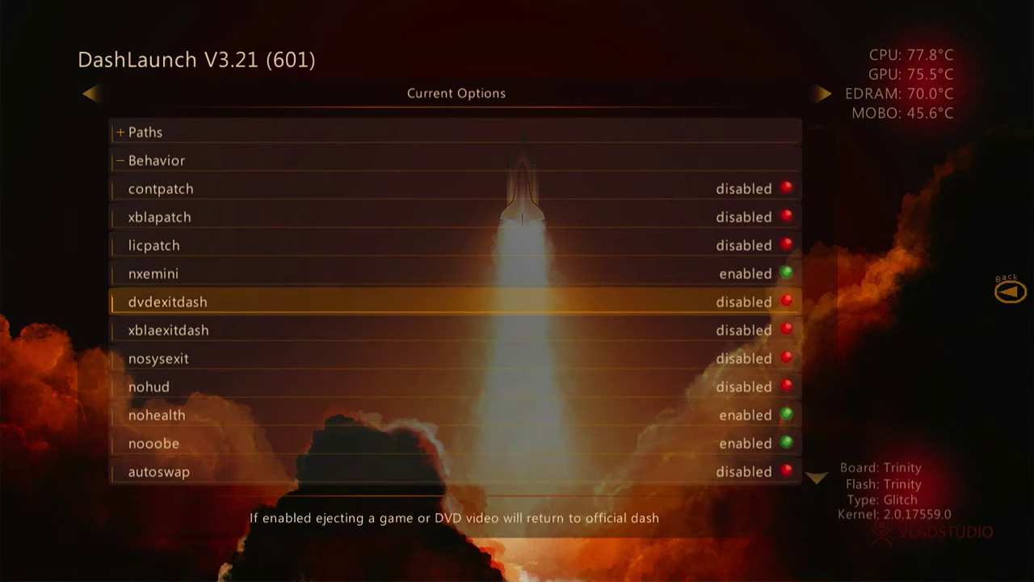
key("Down")
key("Down")
key("Down")
key("Down")
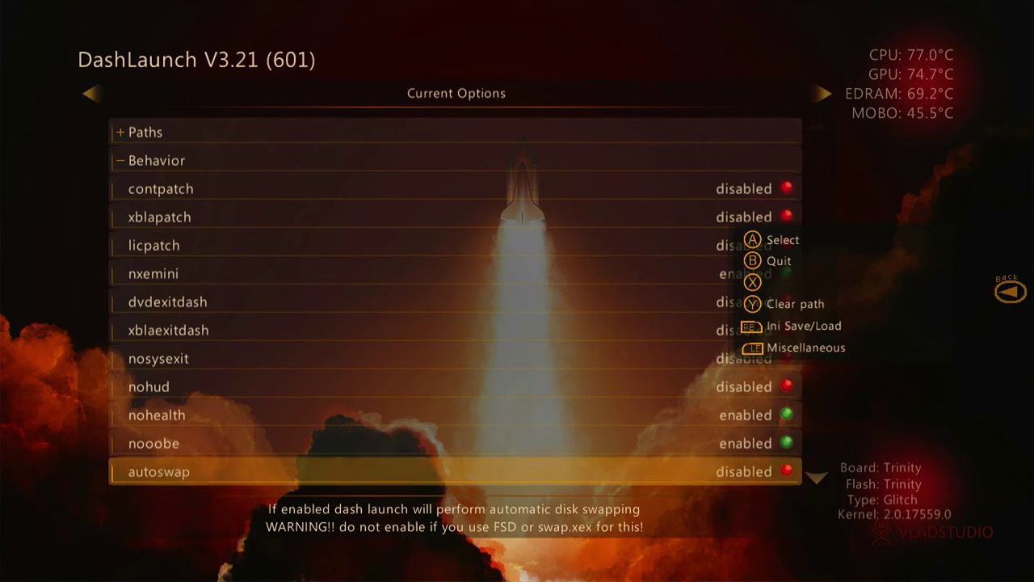
key("Return")
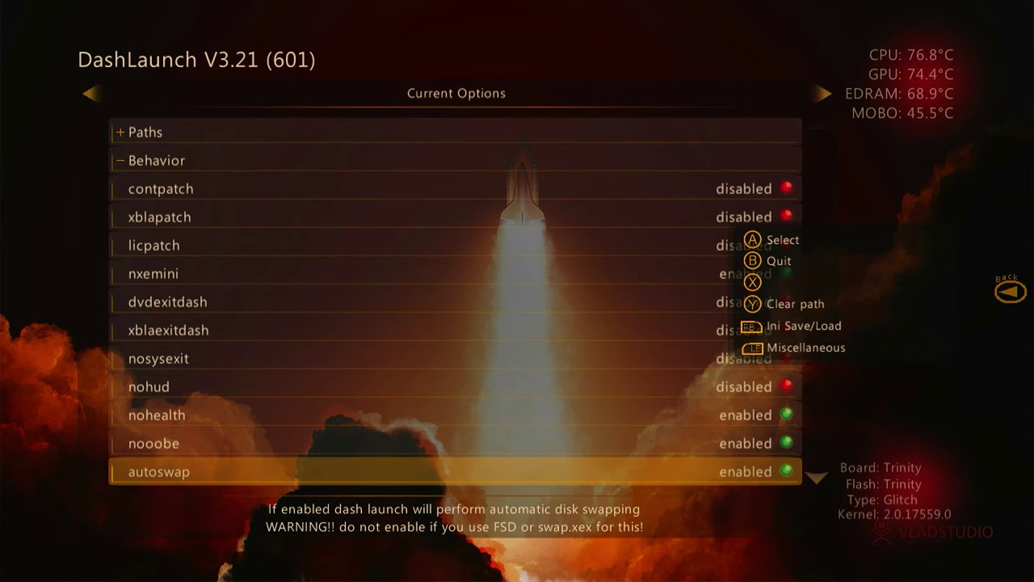
Step: Save the DashLaunch configuration to launch.ini on the Hdd device and return to Aurora
key("Page_Down")
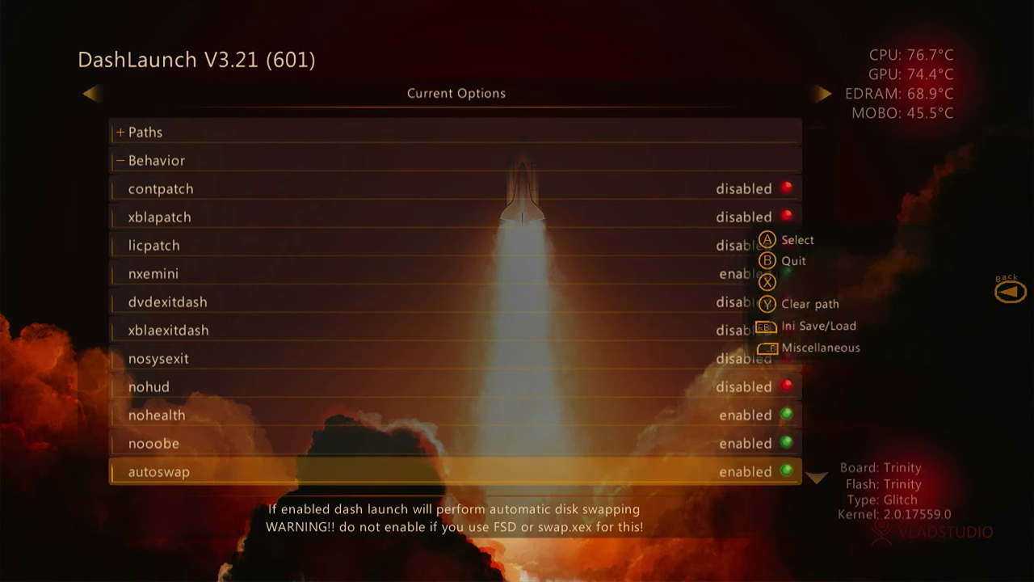
key("Down")
key("Down")
key("Down")
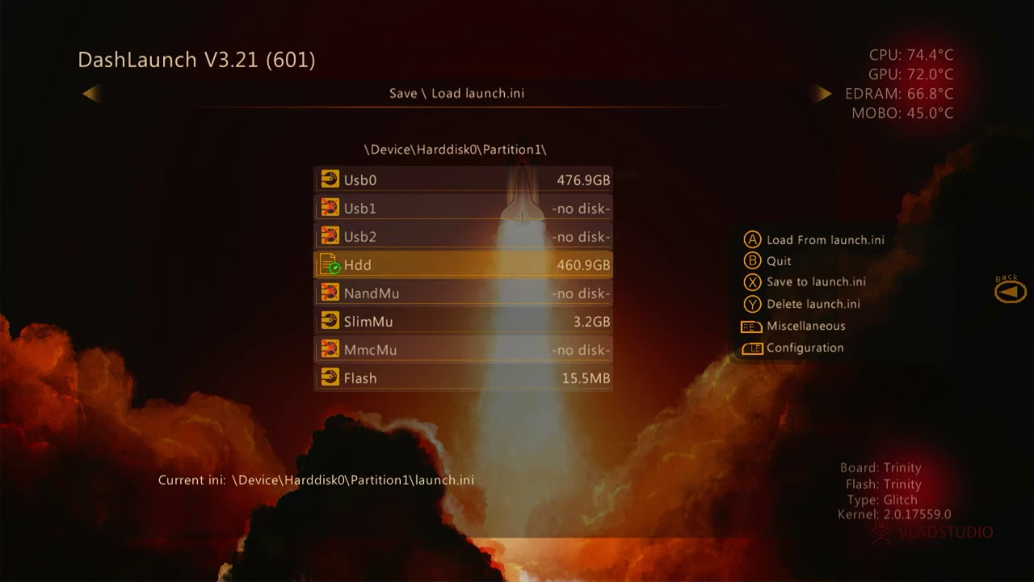
key("x")
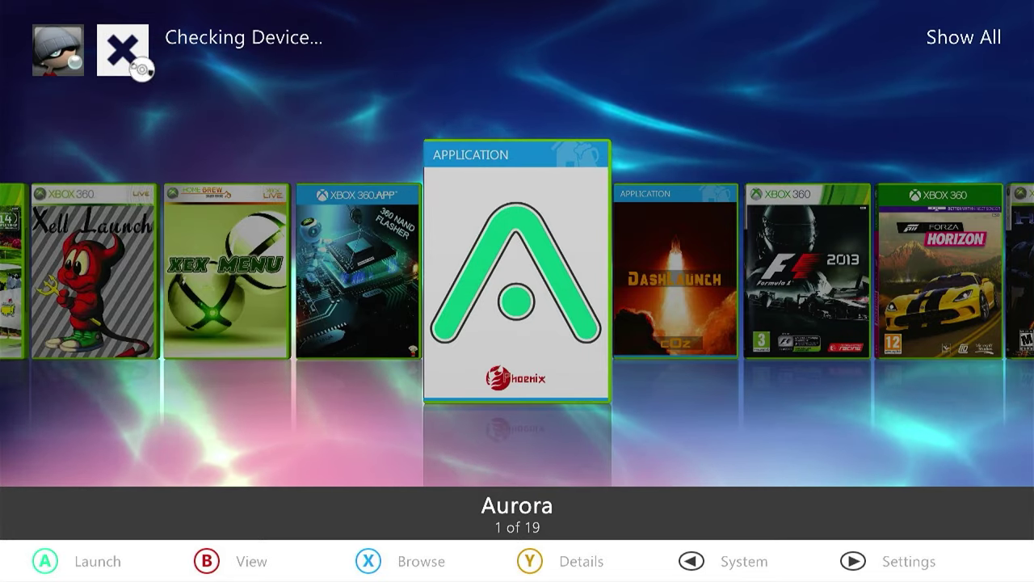
Step: Browse the library to the two Mass Effect 2 entries and open the details of Mass Effect 2 Disc 2
key("Right")
key("Right")
key("Right")
key("Right")
key("Right")
key("Right")
key("Right")
key("Right")
key("Right")
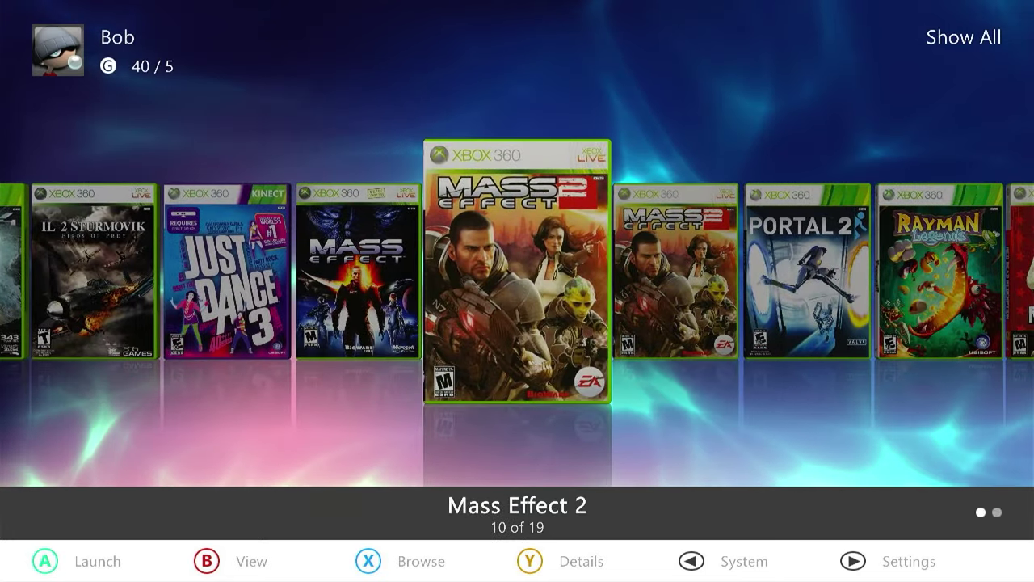
key("Right")
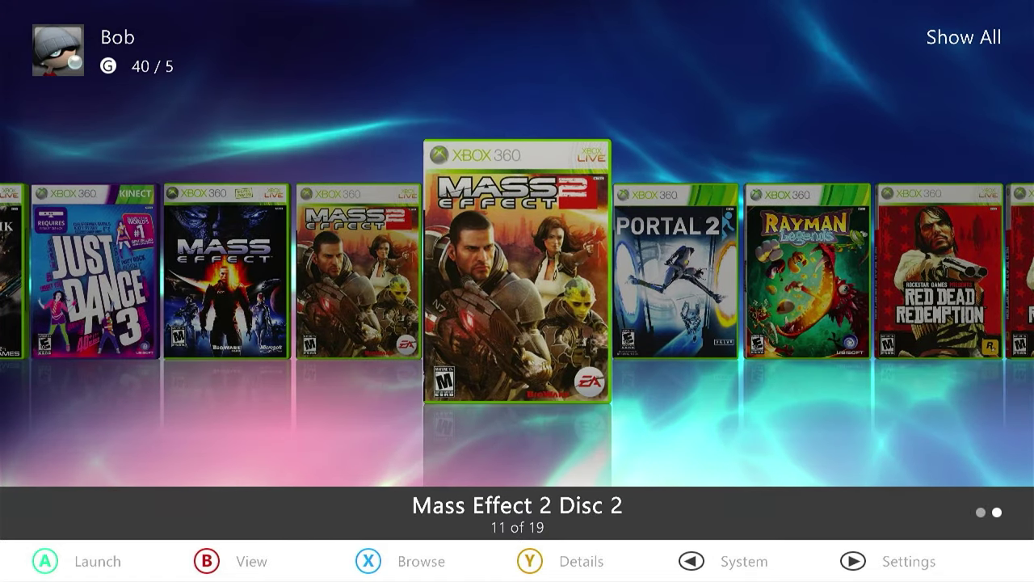
key("Left")
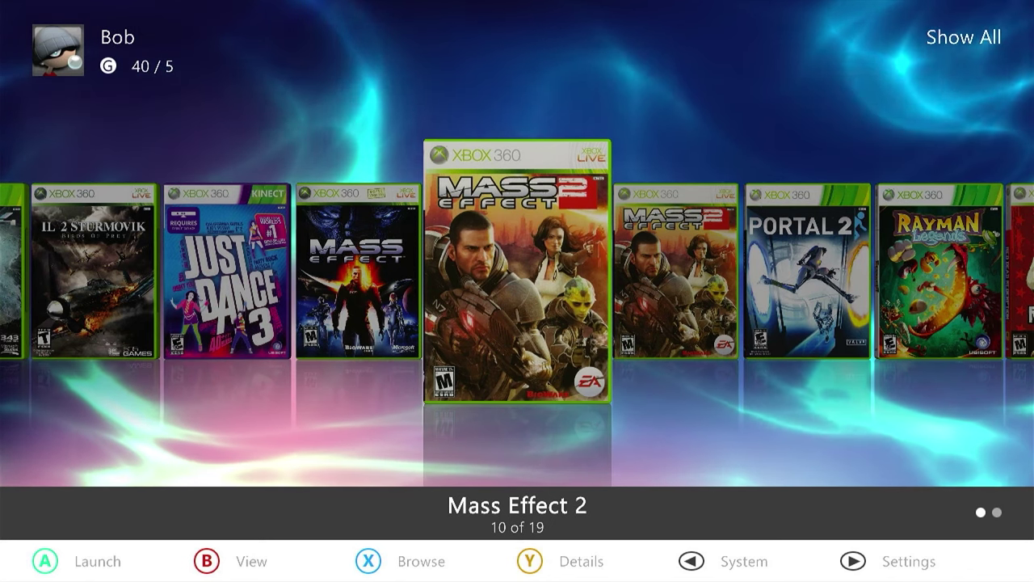
key("Right")
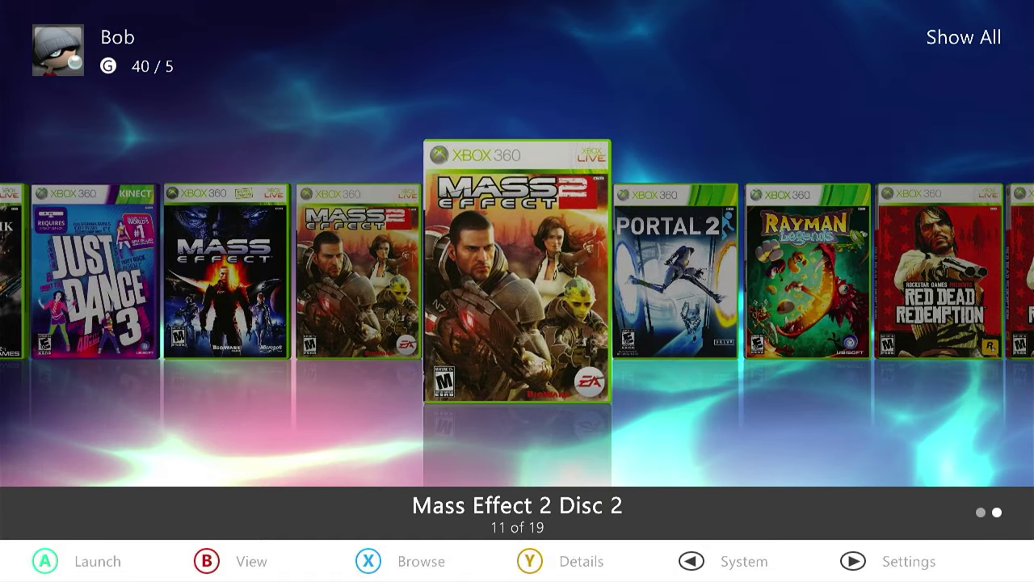
key("y")
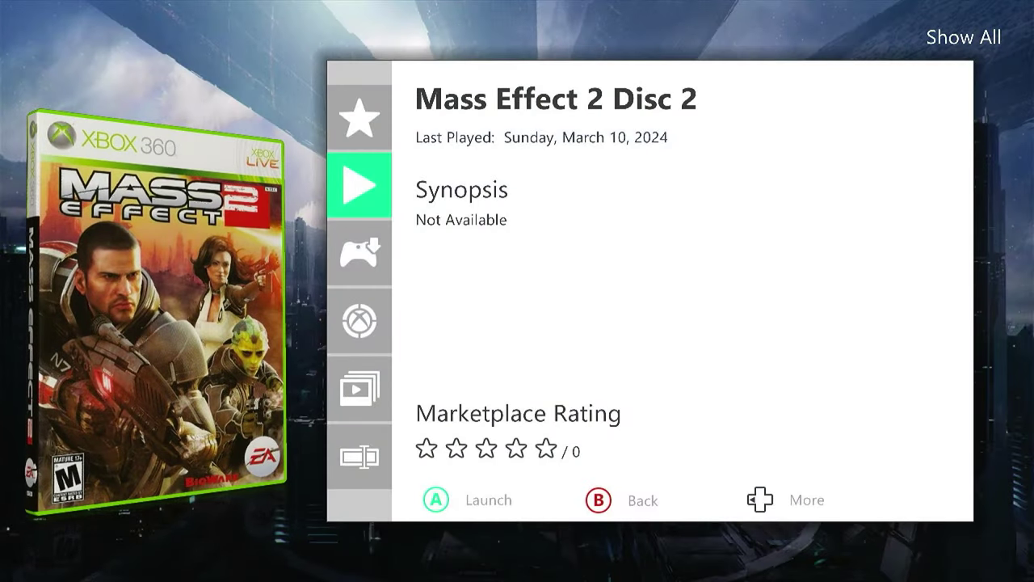
Step: Hide Mass Effect 2 Disc 2 from the game library
key("Down")
key("Down")
key("Down")
key("Down")
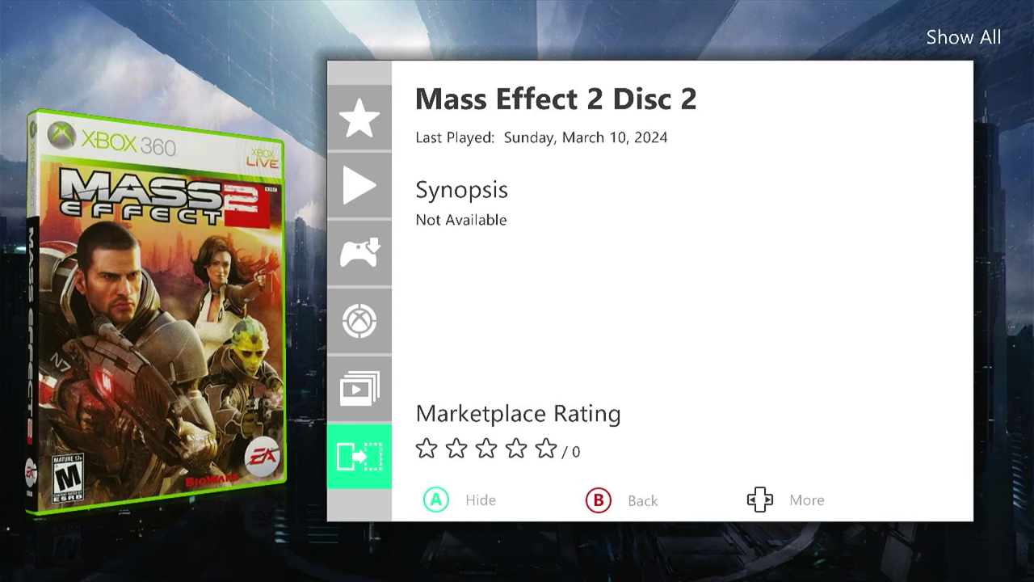
key("Return")
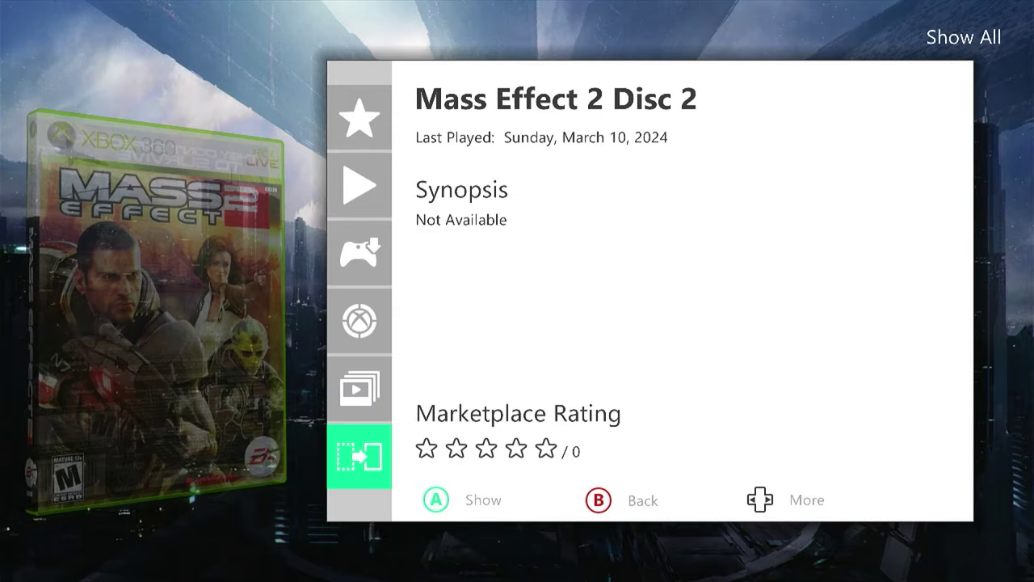
Step: Leave the details and launch the remaining Mass Effect 2 entry from the library
key("Escape")
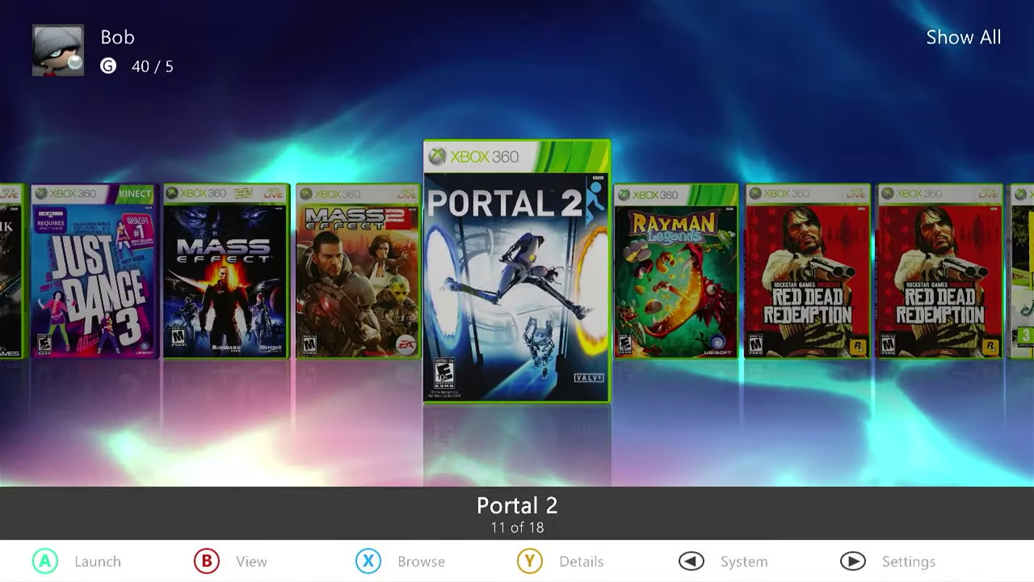
key("Left")
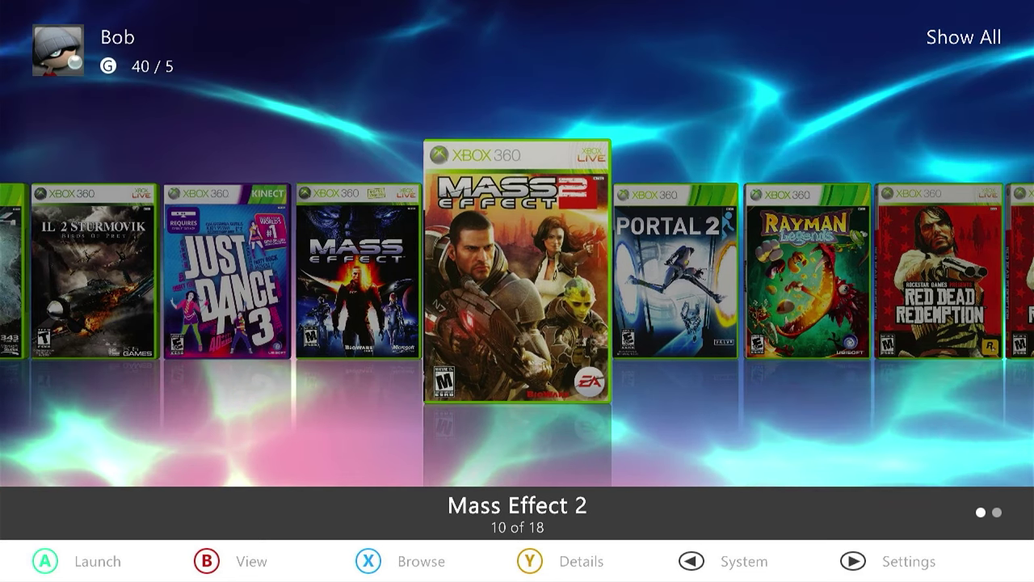
key("Return")
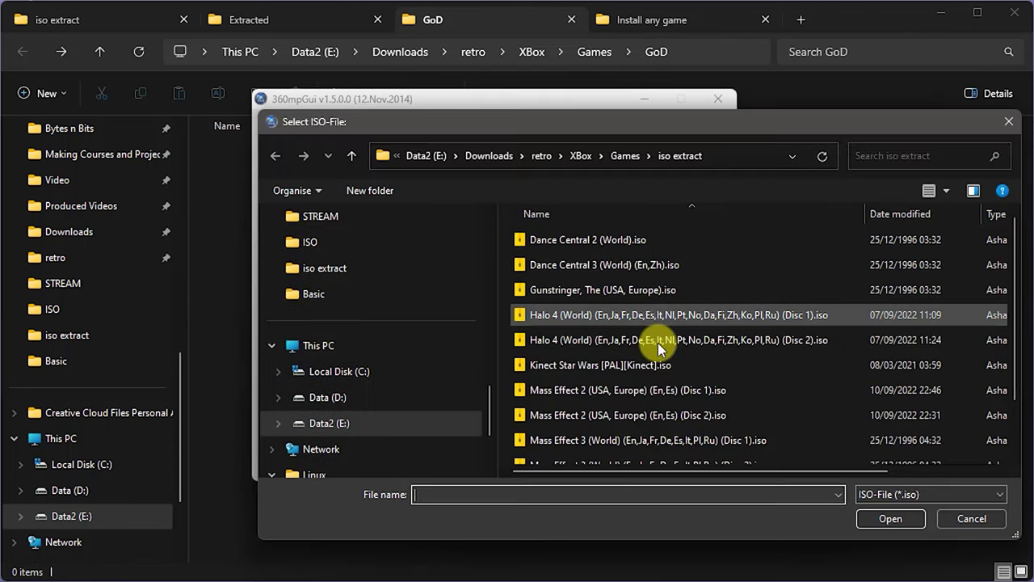
double_click(576, 340)
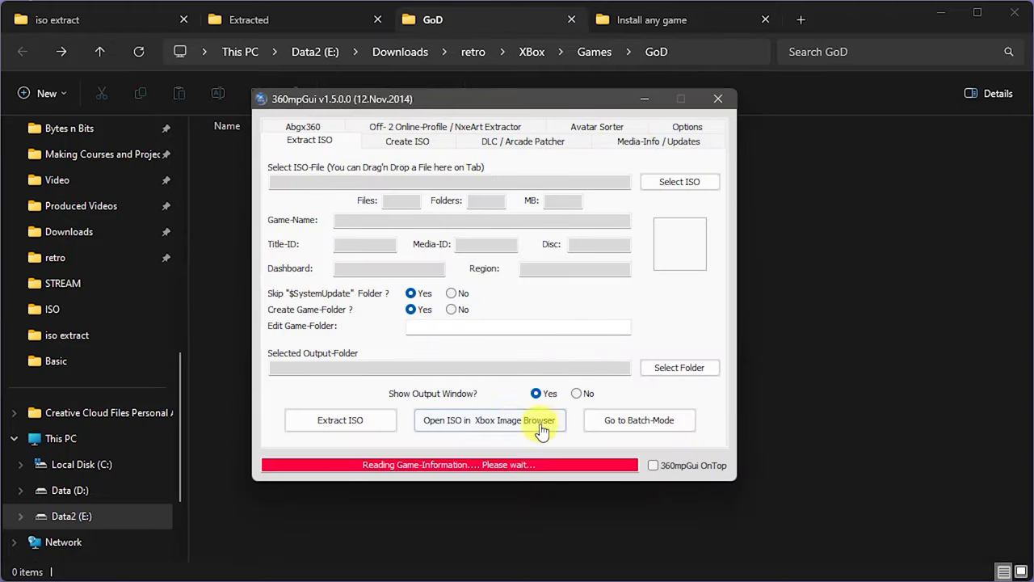
left_click(496, 420)
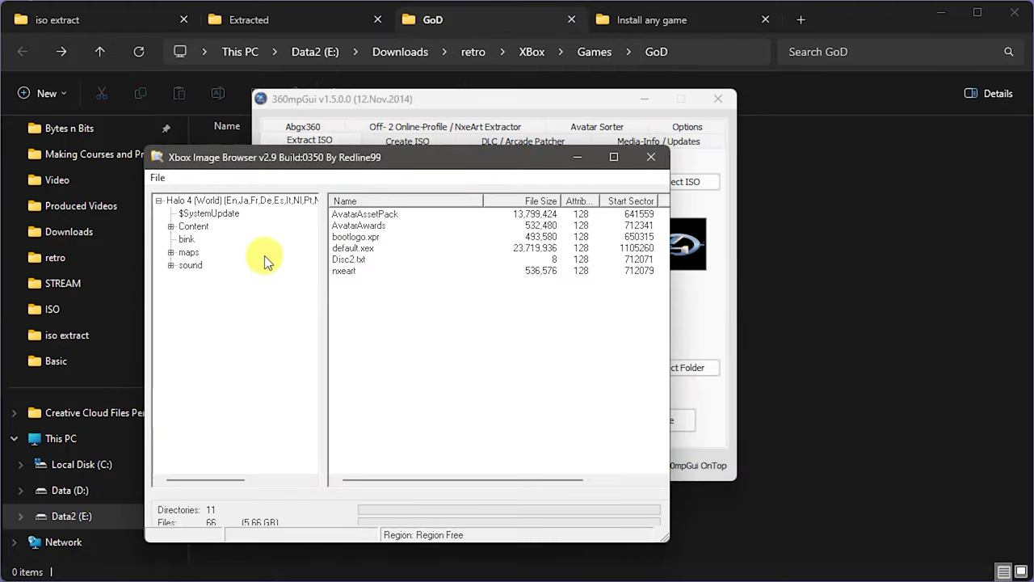
left_click(172, 228)
left_click(183, 239)
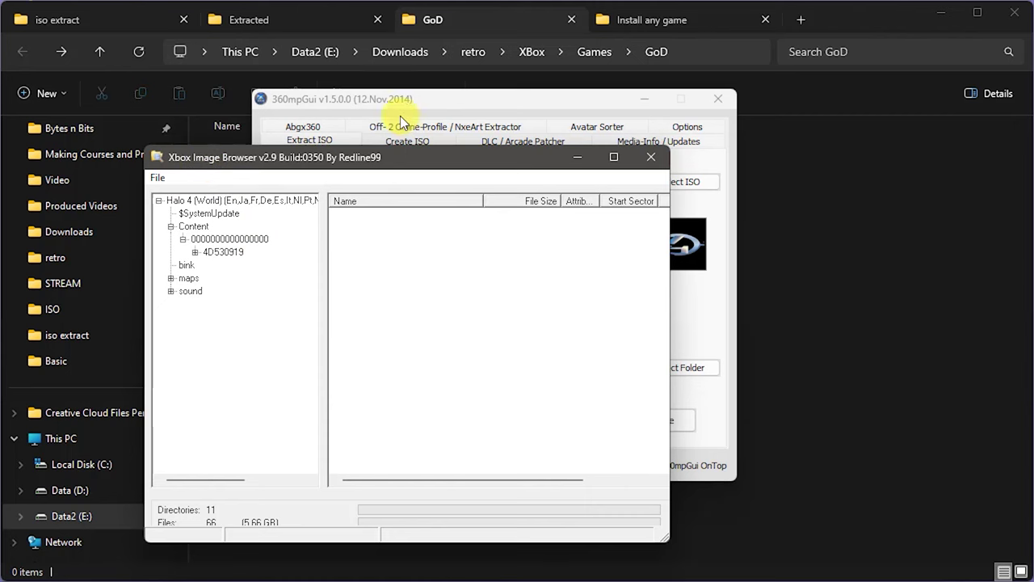
Step: Extract the 4D530919 folder from the Halo 4 Disc 2 image into XBox\Games\GoD and close Xbox Image Browser
right_click(219, 252)
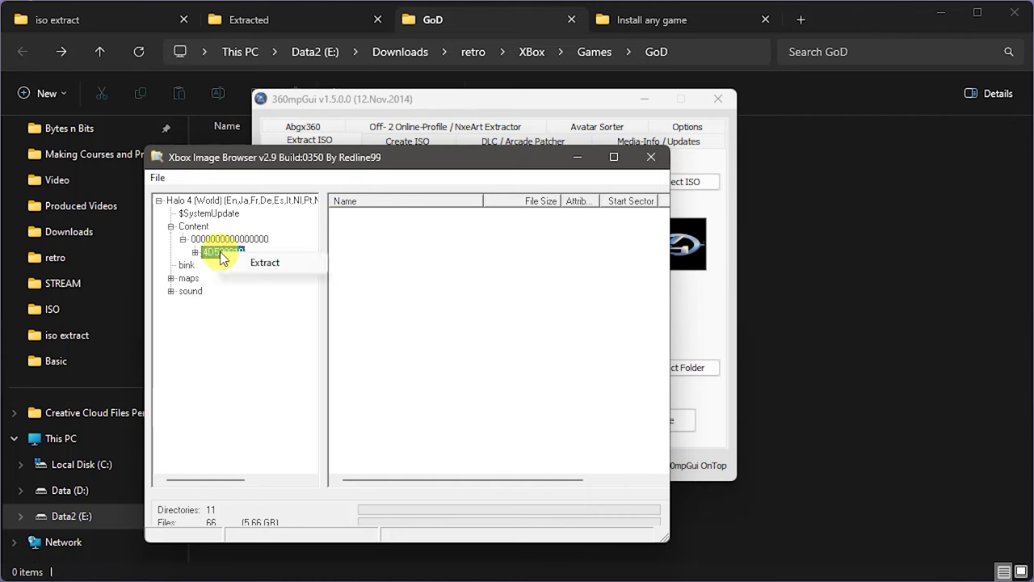
left_click(268, 264)
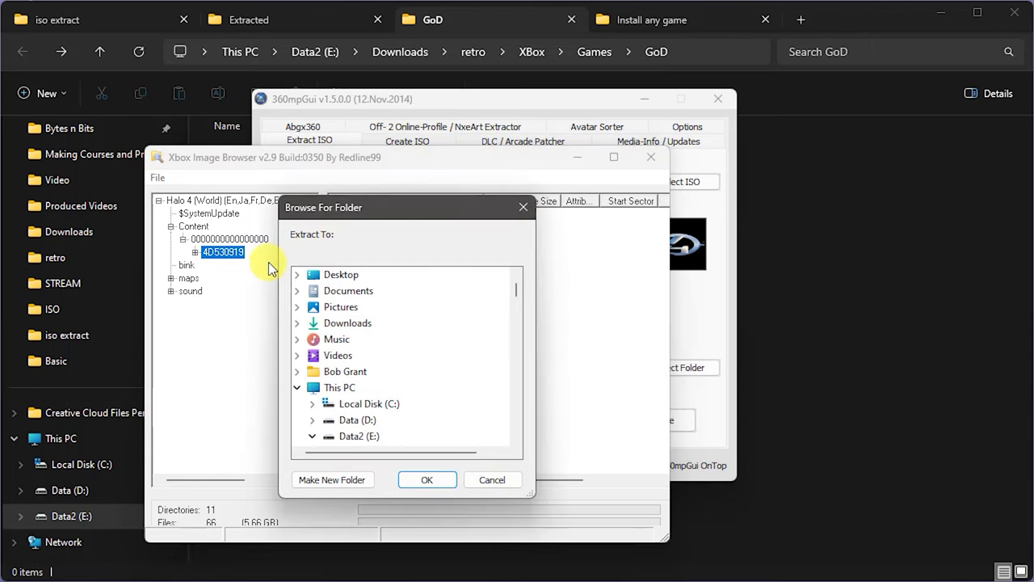
left_click(314, 436)
left_click(416, 371)
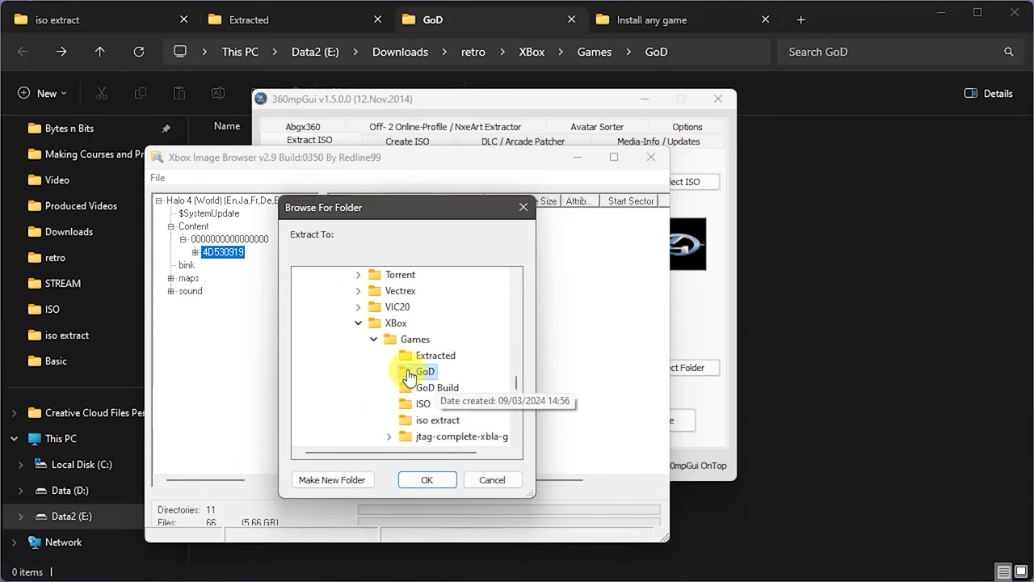
left_click(426, 481)
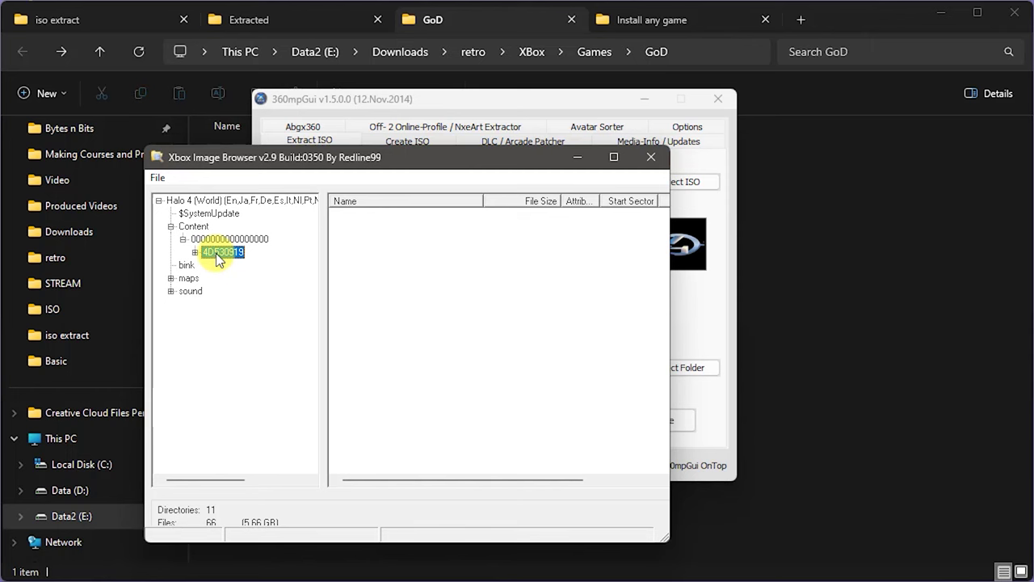
left_click(653, 156)
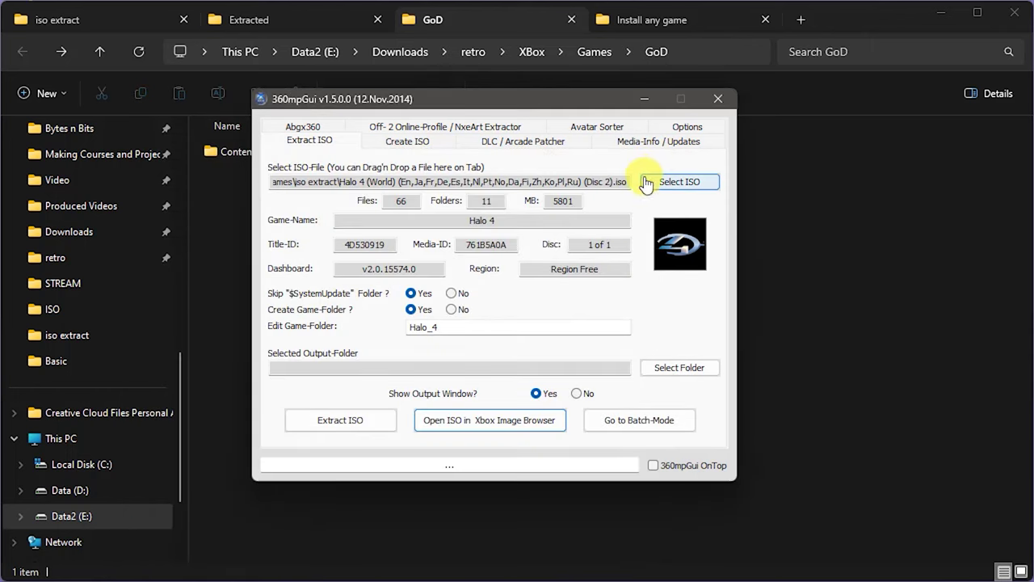
left_click(440, 21)
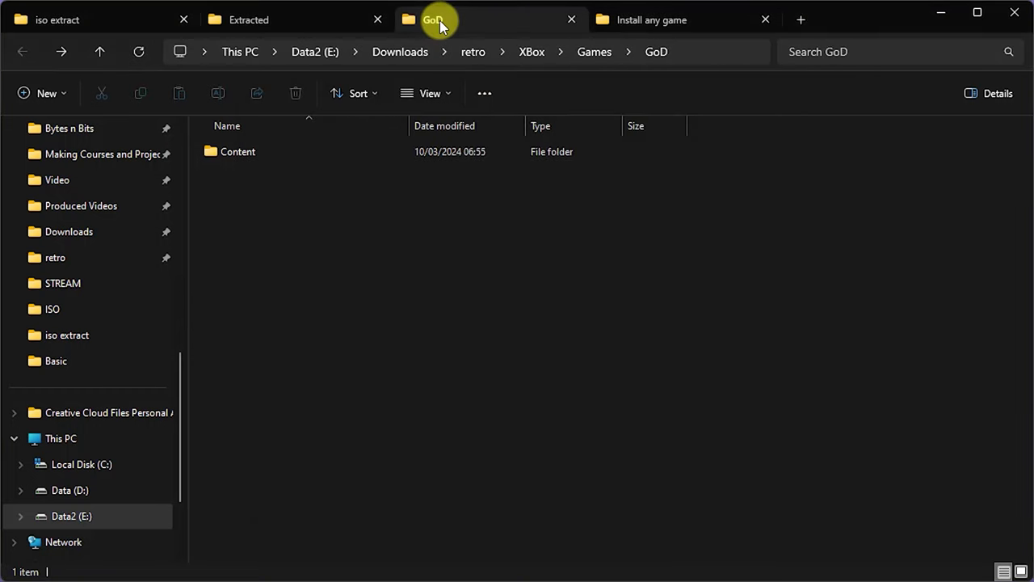
double_click(209, 153)
double_click(212, 155)
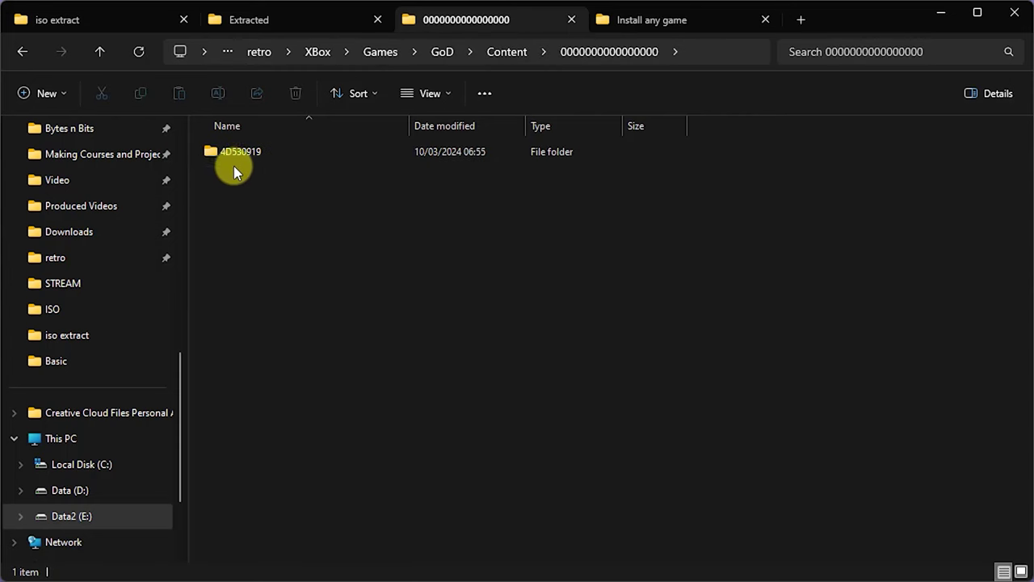
mouse_move(226, 156)
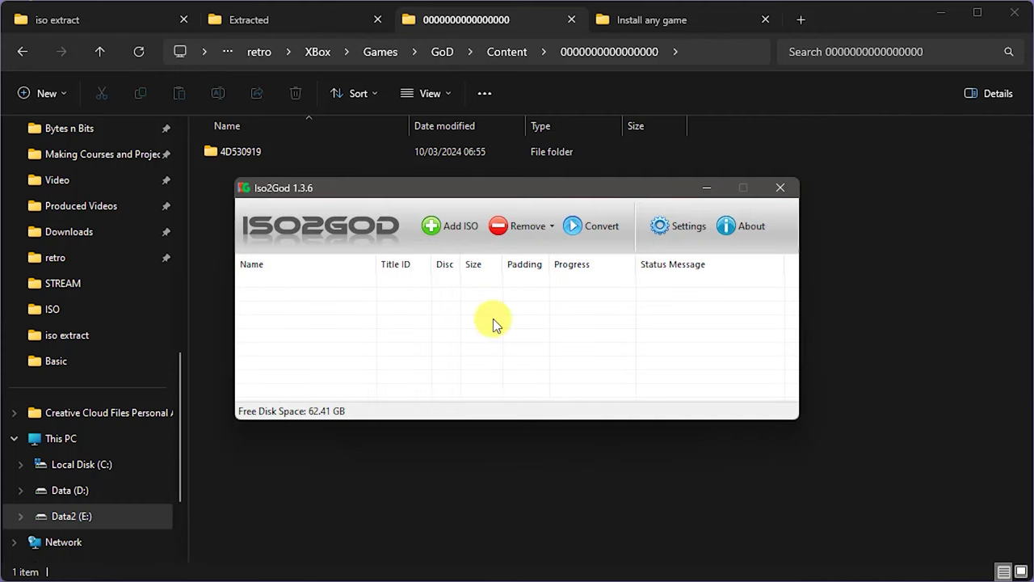
Step: Add the Halo 4 Disc 1 ISO to Iso2God with the preset GoD output folder and convert it to a GOD package
left_click(444, 231)
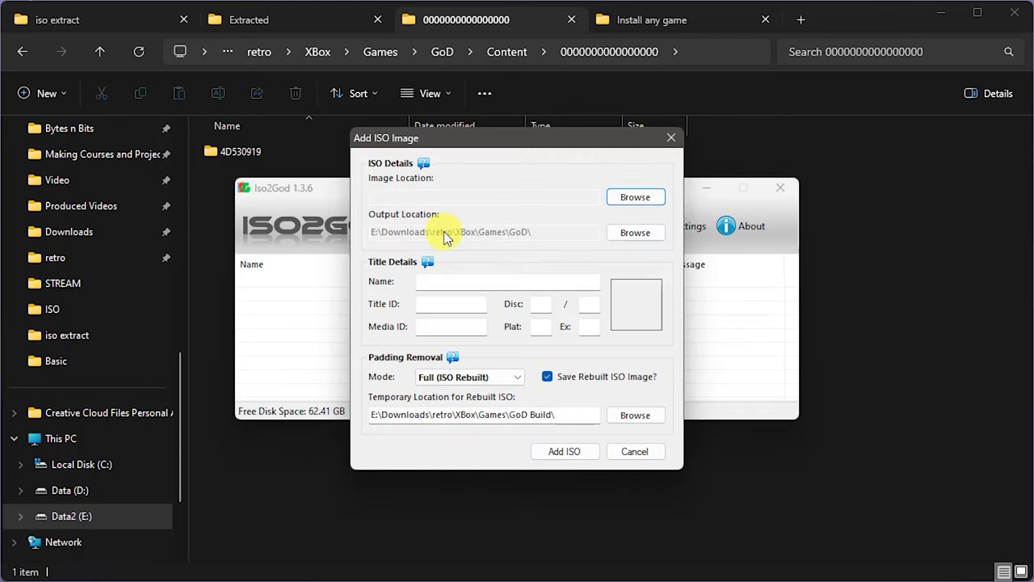
left_click(631, 198)
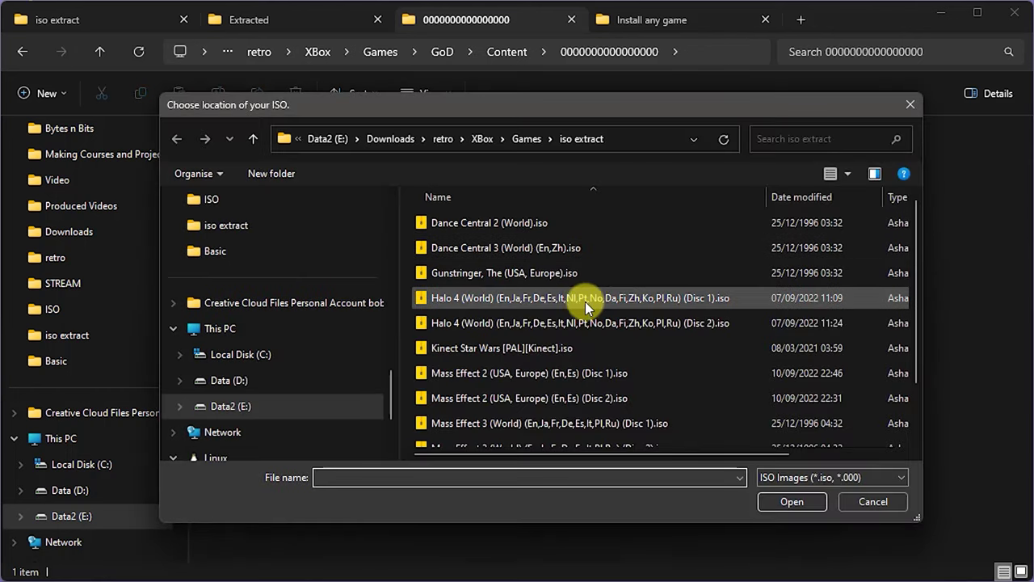
double_click(516, 299)
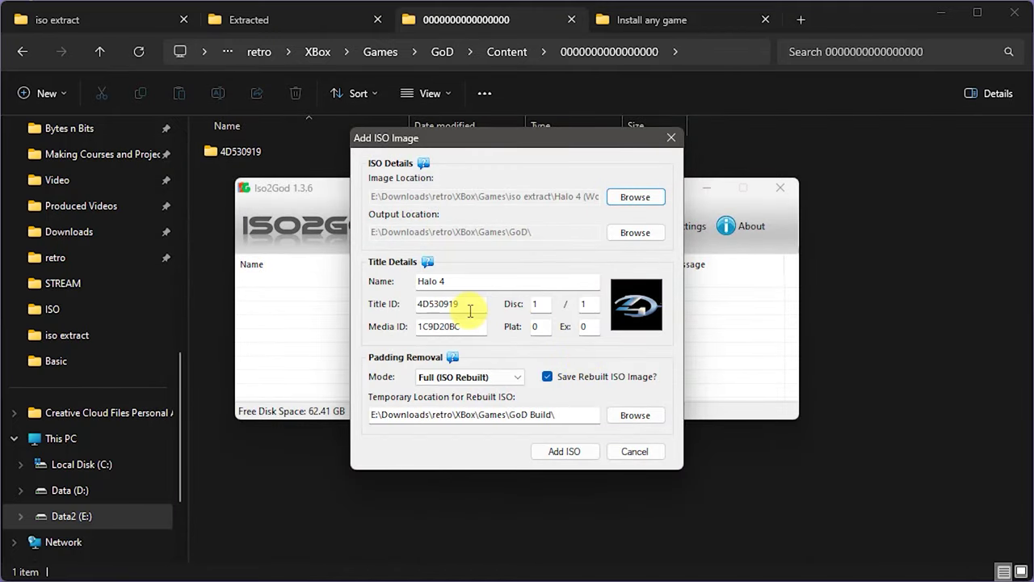
left_click_drag(466, 303, 419, 310)
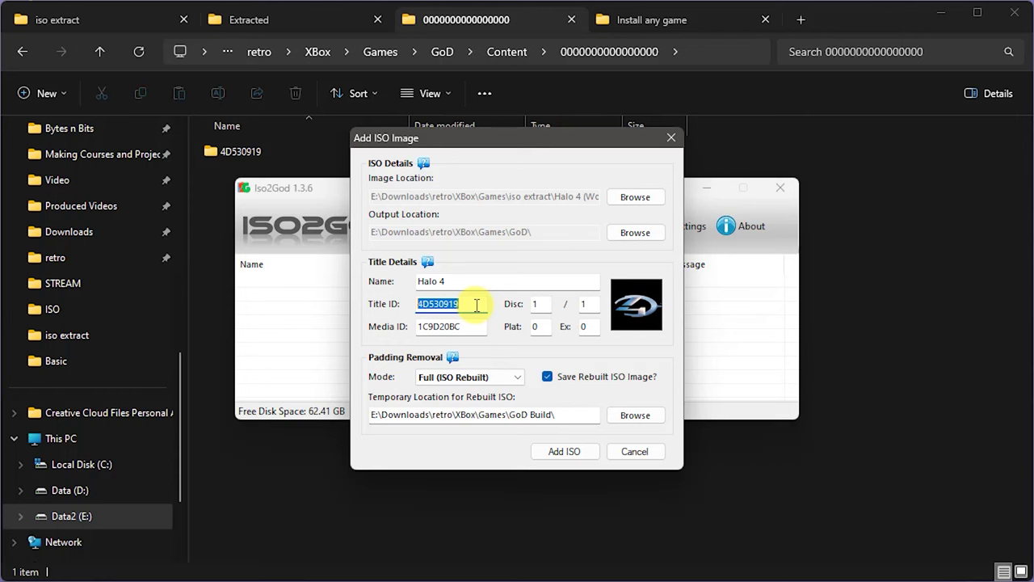
left_click(564, 452)
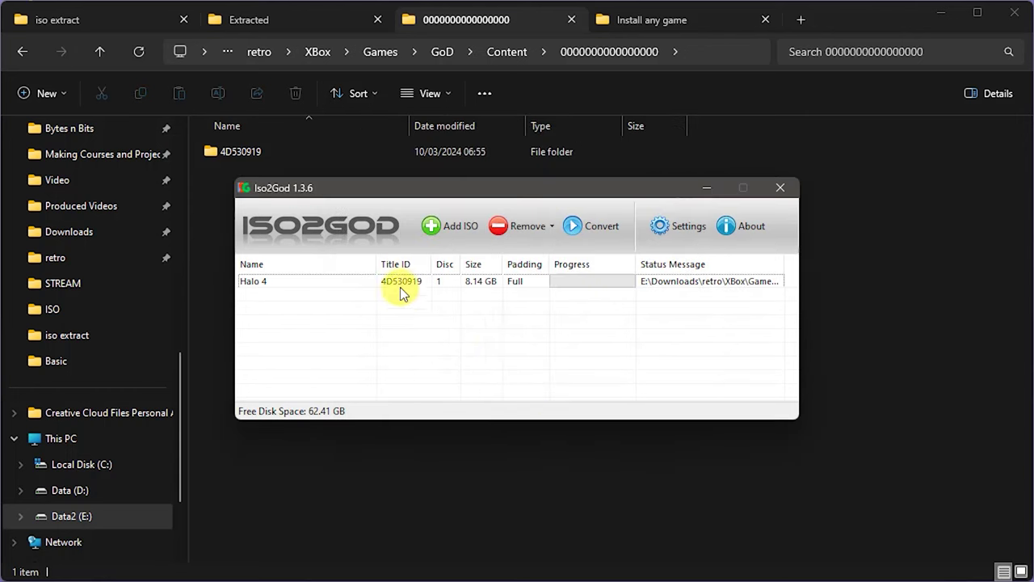
left_click(602, 236)
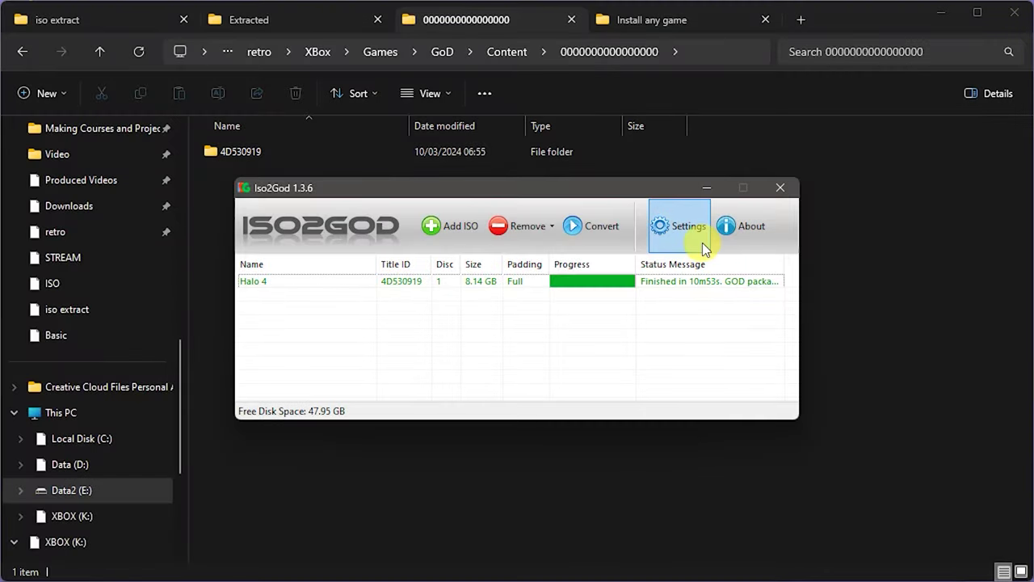
Step: Copy the 4D530919 and Content folders from the GoD folder to the XBOX (K:) USB drive
left_click(457, 26)
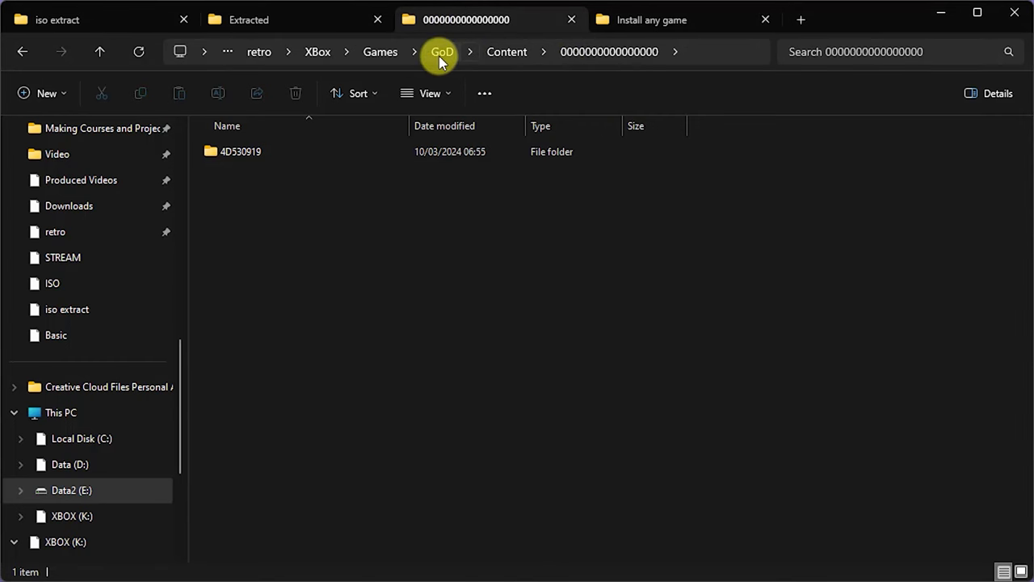
left_click(441, 55)
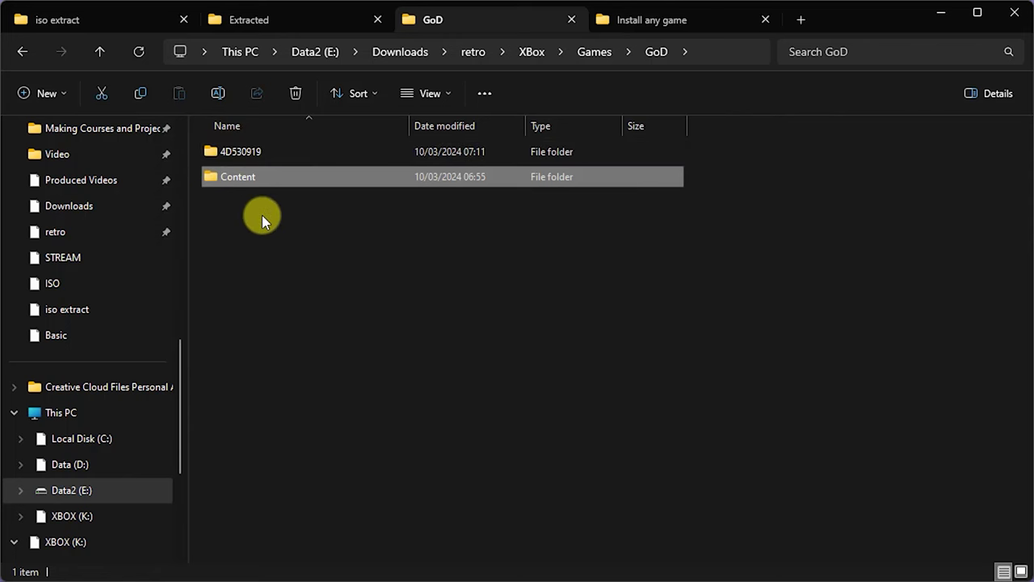
left_click_drag(300, 210, 228, 150)
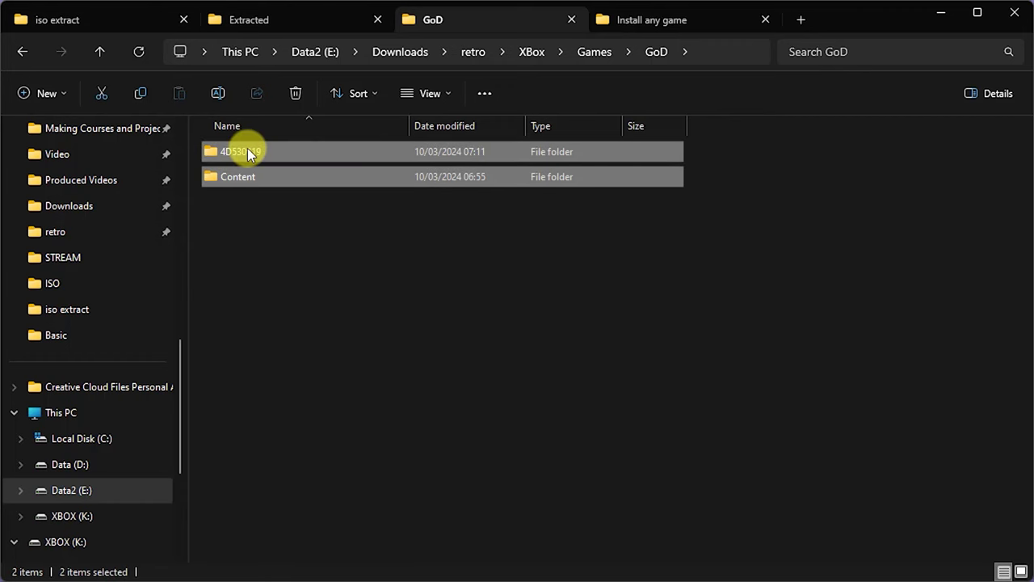
left_click_drag(238, 171, 91, 449)
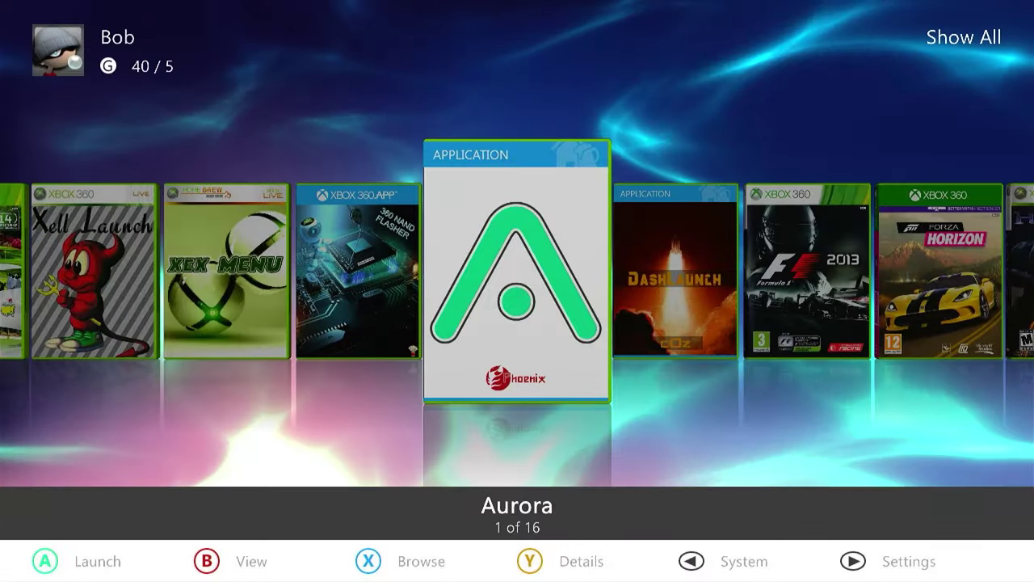
Step: Open Aurora's File Manager on the console and open the Usb0 device
key("Left")
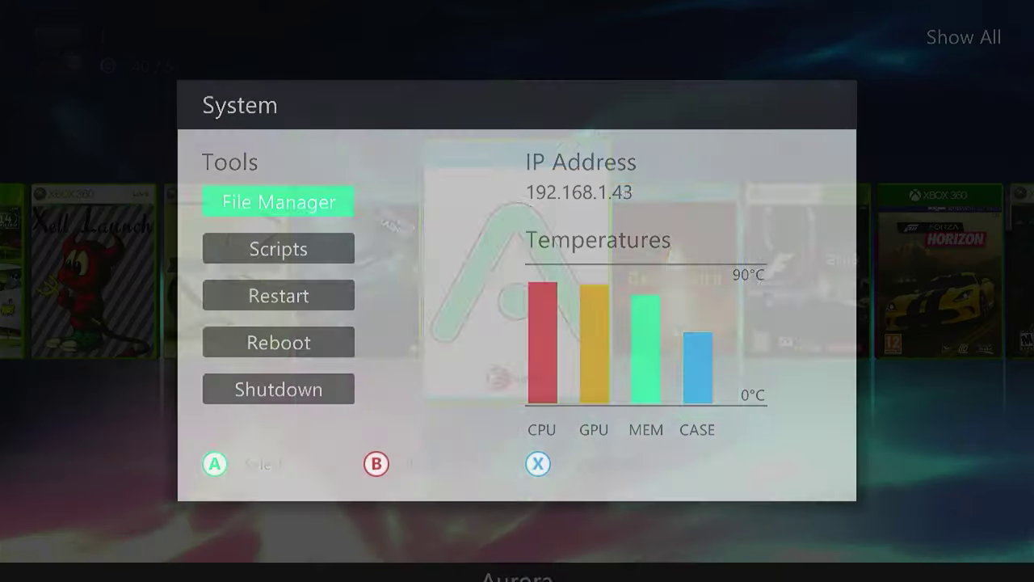
key("Return")
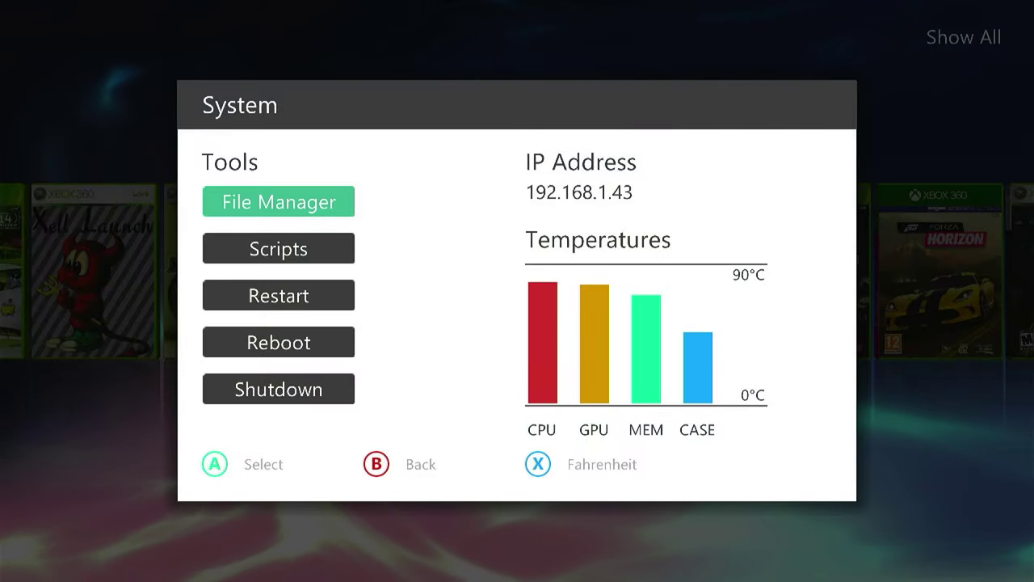
key("Down")
key("Down")
key("Down")
key("Down")
key("Down")
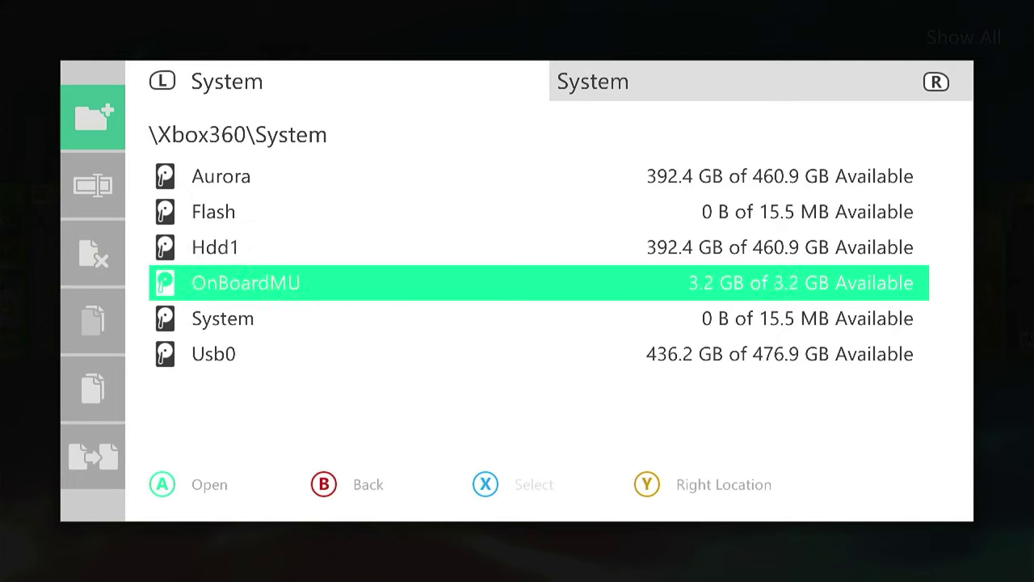
key("Return")
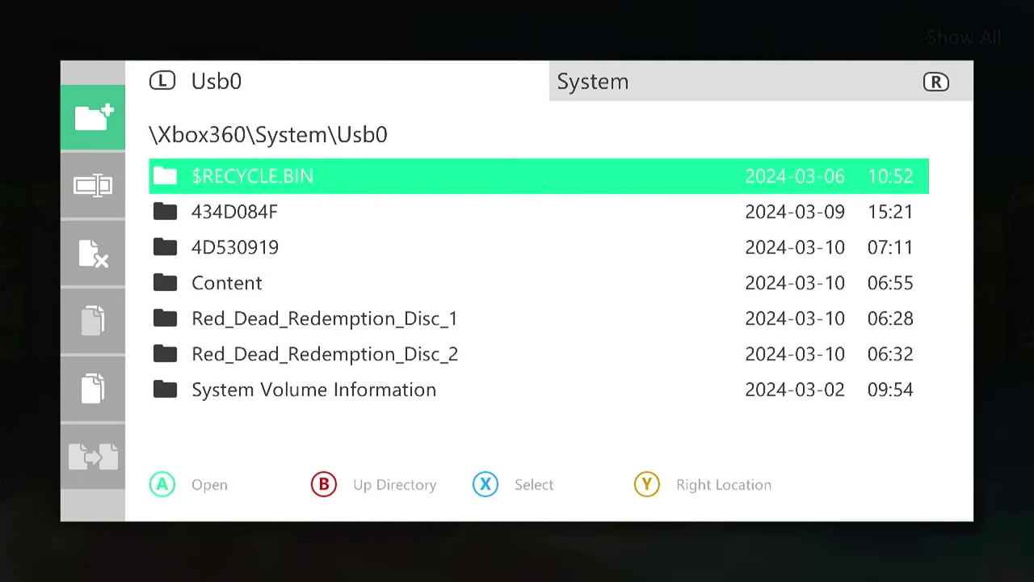
key("Down")
key("Down")
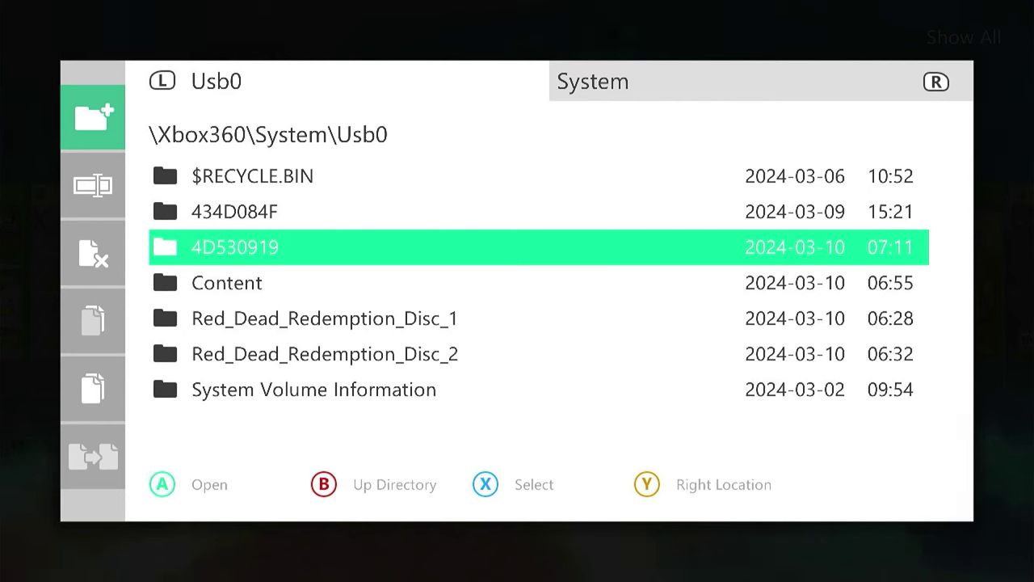
key("Down")
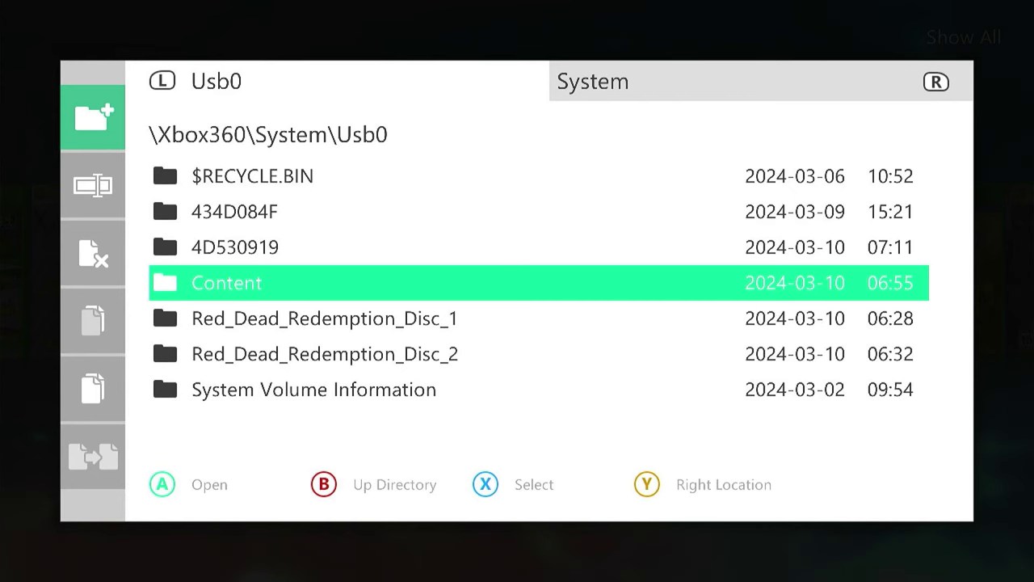
key("Return")
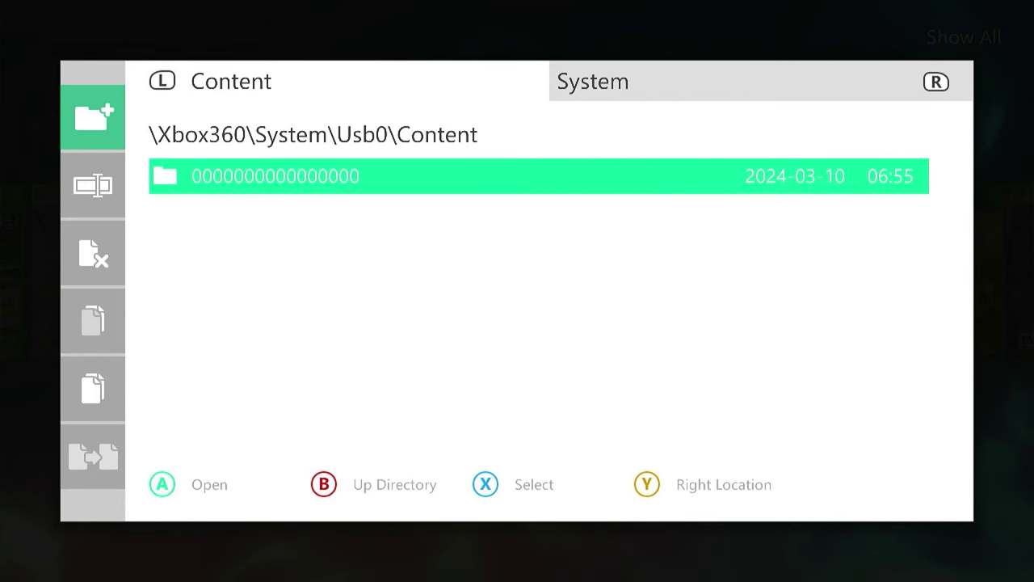
key("Return")
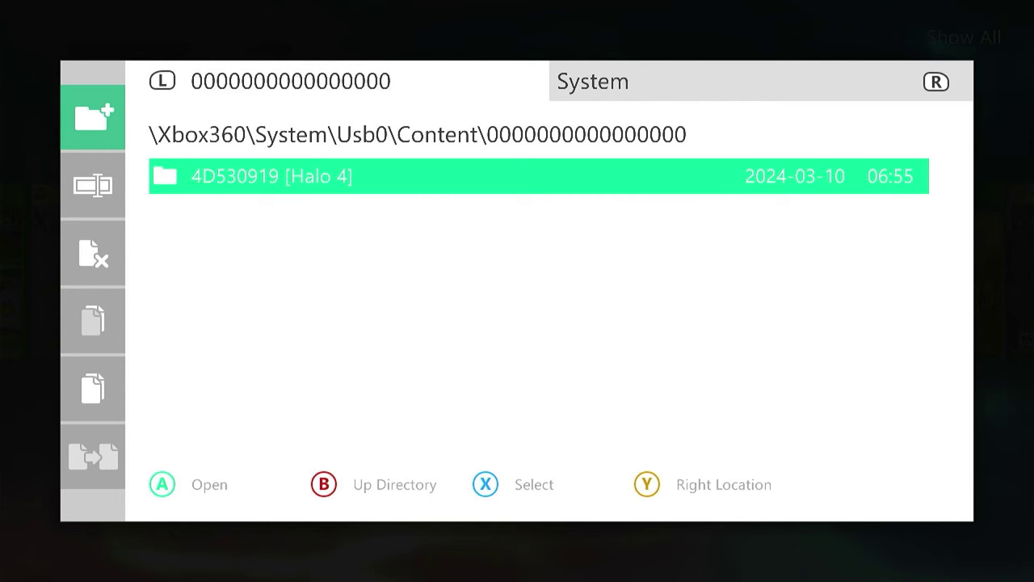
Step: Select the 4D530919 [Halo 4] folder and copy it for pasting
key("x")
key("Left")
key("Down")
key("Down")
key("Down")
key("Down")
key("a")
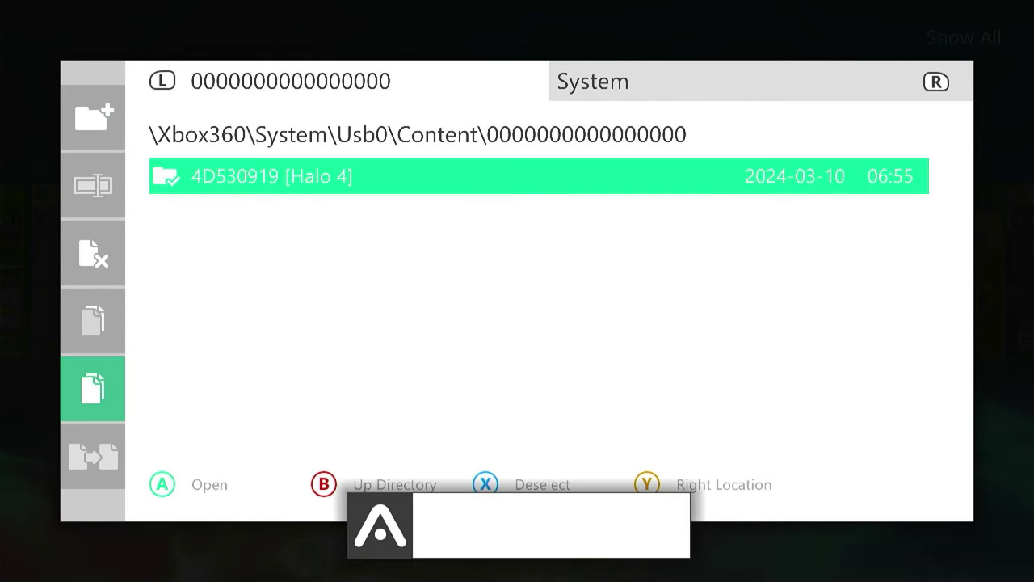
key("b")
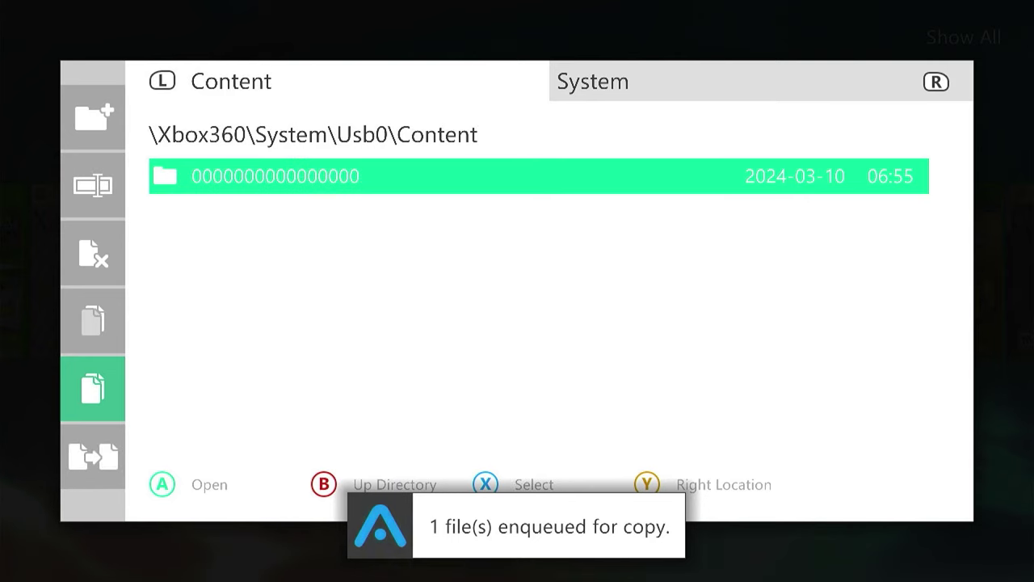
key("b")
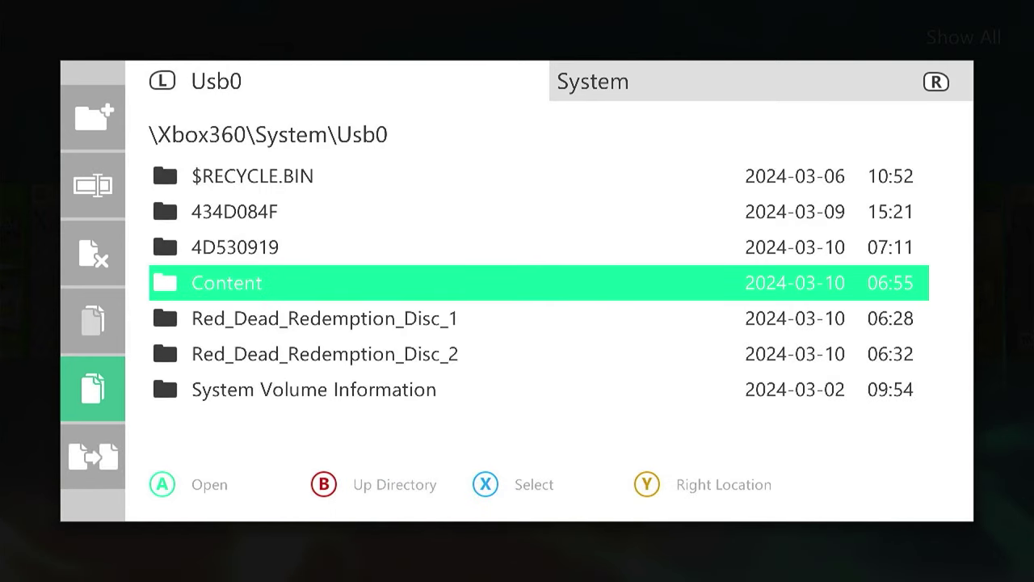
key("b")
key("Up")
key("Up")
key("Up")
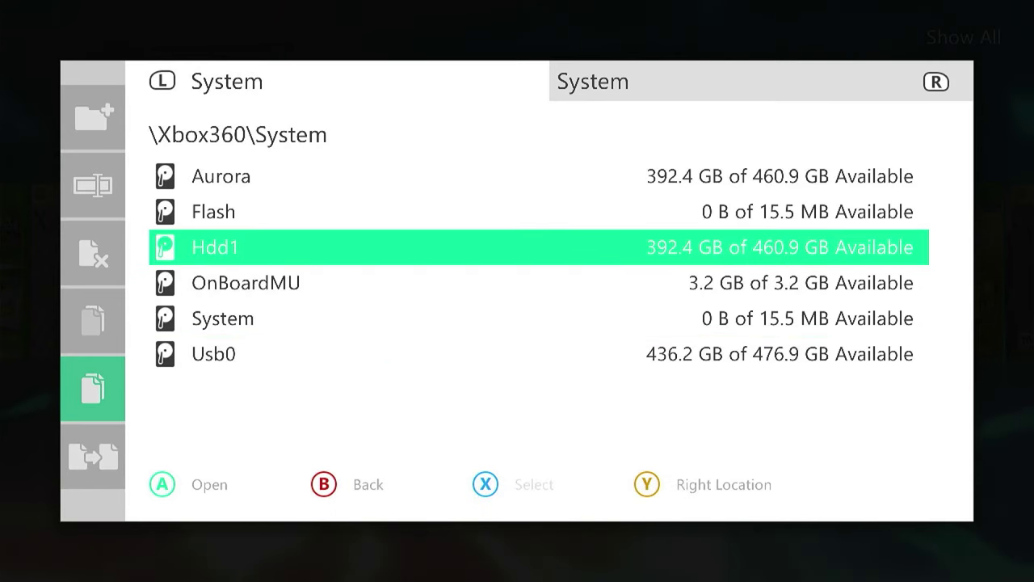
key("a")
key("Down")
key("Down")
key("a")
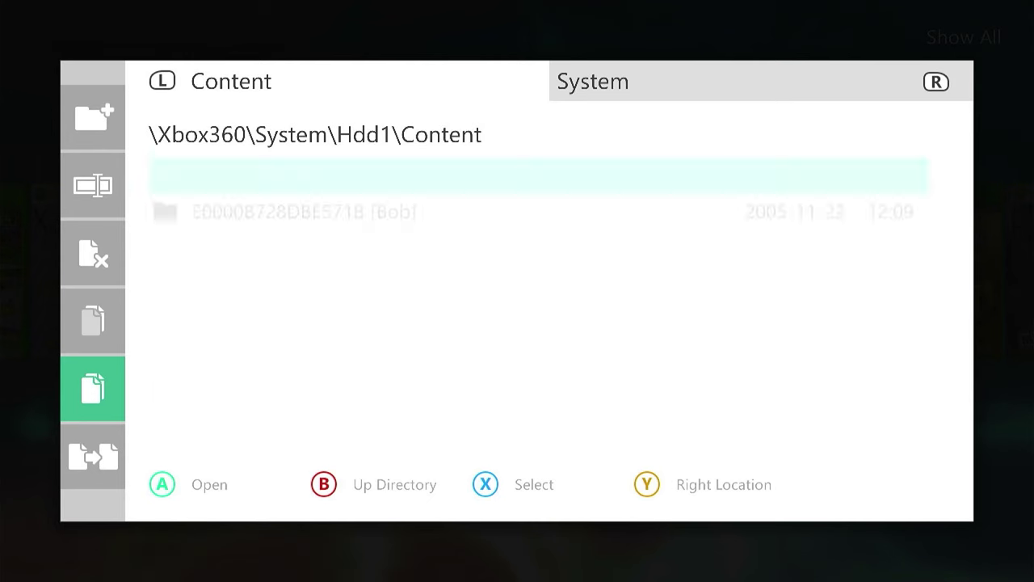
key("a")
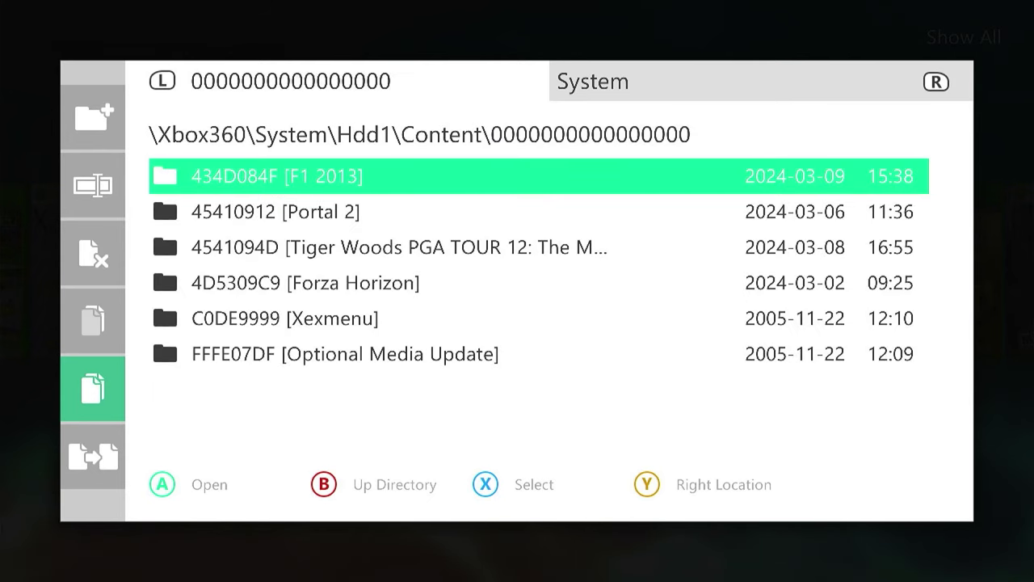
key("Left")
key("Down")
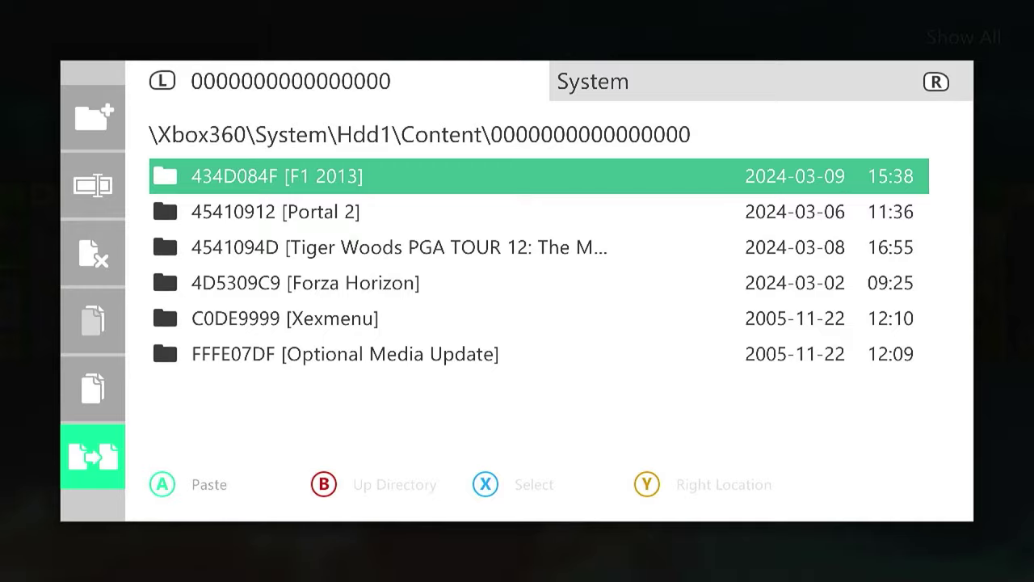
key("a")
key("Right")
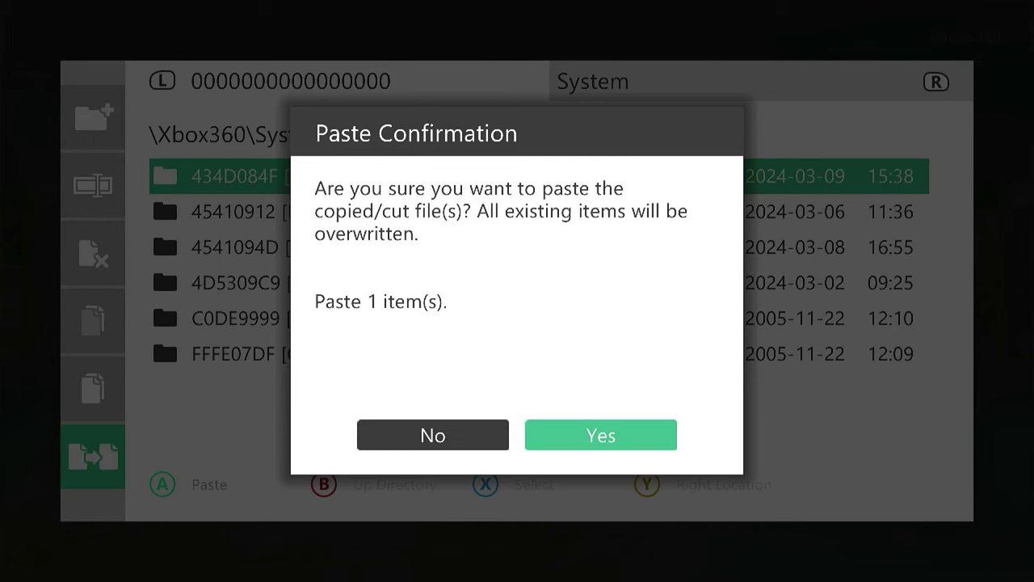
key("a")
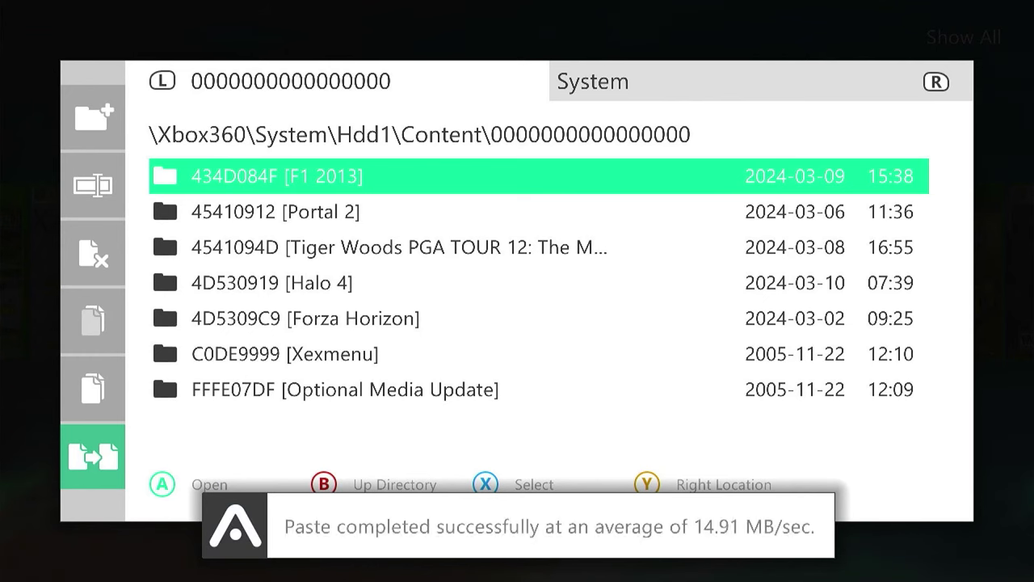
Step: Leave the Hdd1 content folders and open the root of the Usb0 device
key("b")
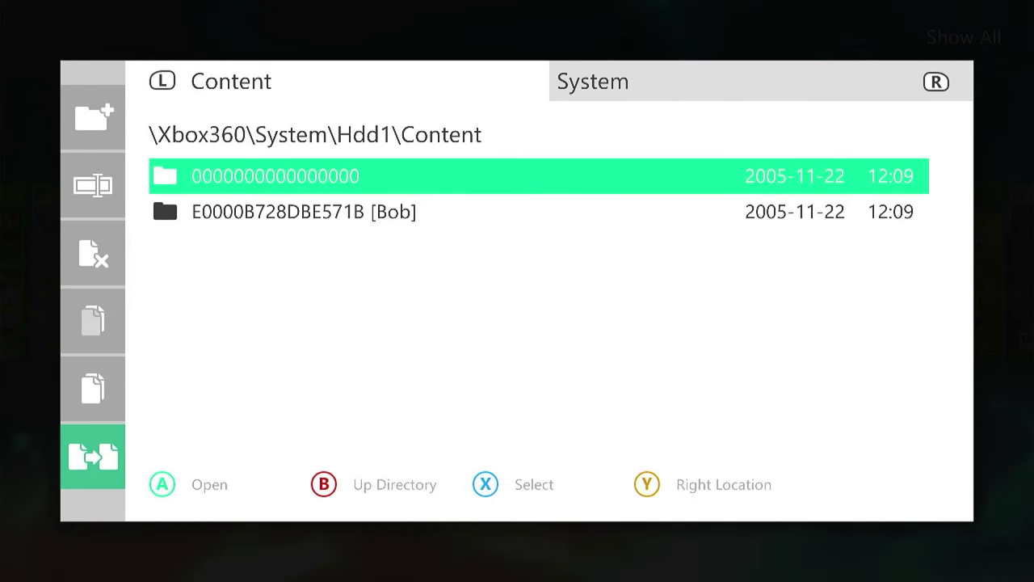
key("b")
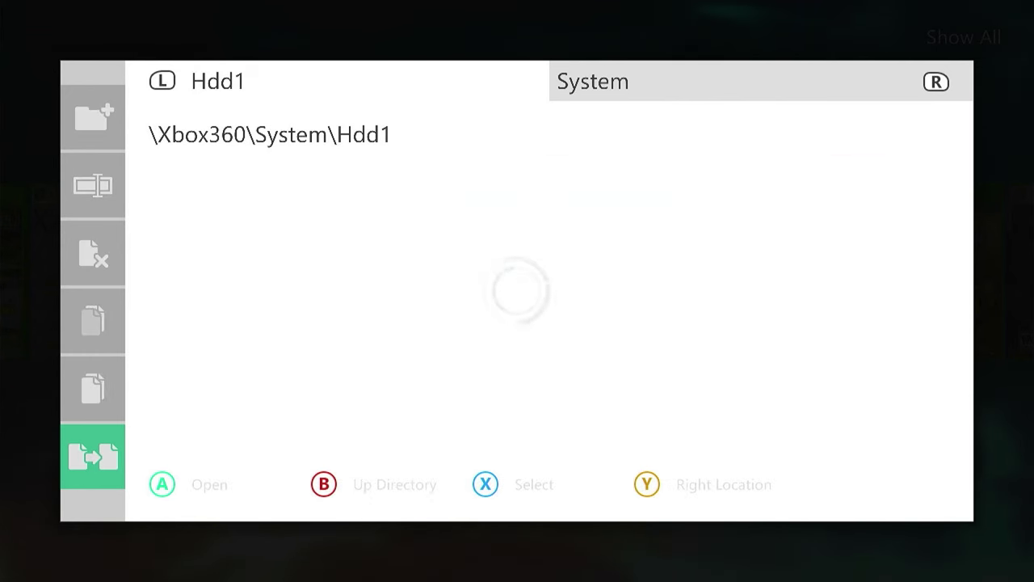
key("b")
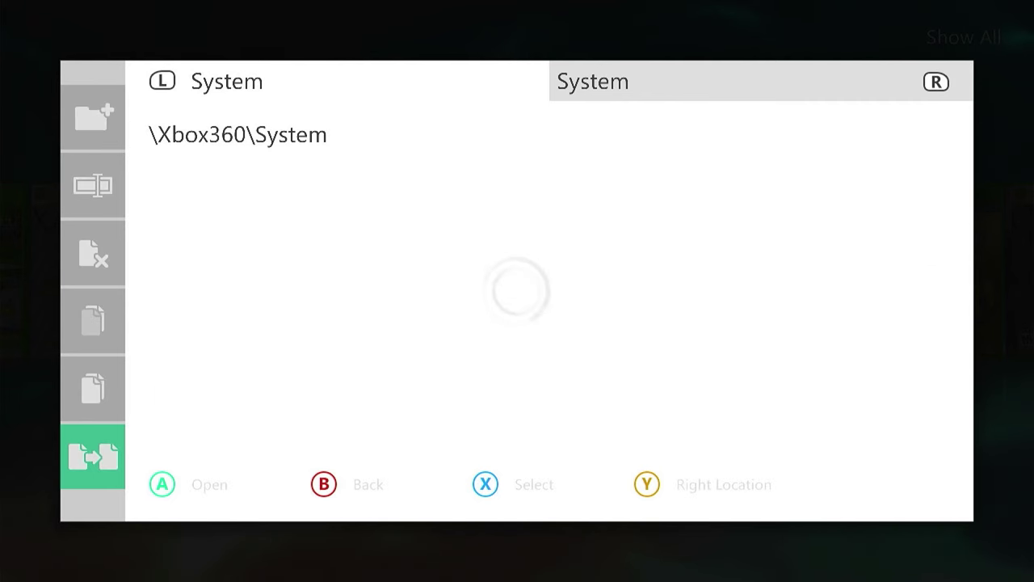
key("Down")
key("Down")
key("Down")
key("a")
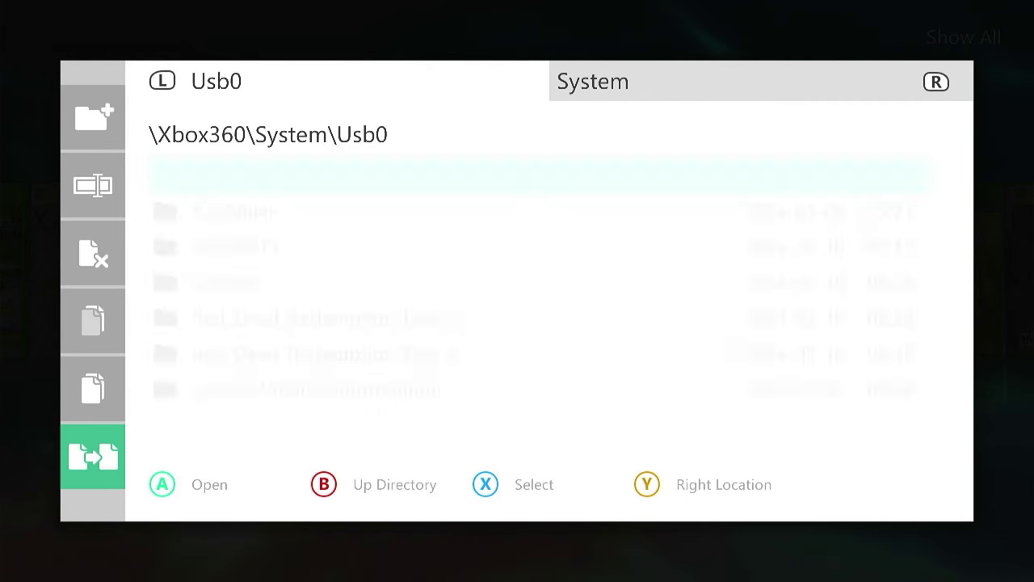
Step: Select the 4D530919 folder in the Usb0 root and copy it for pasting
key("Down")
key("Down")
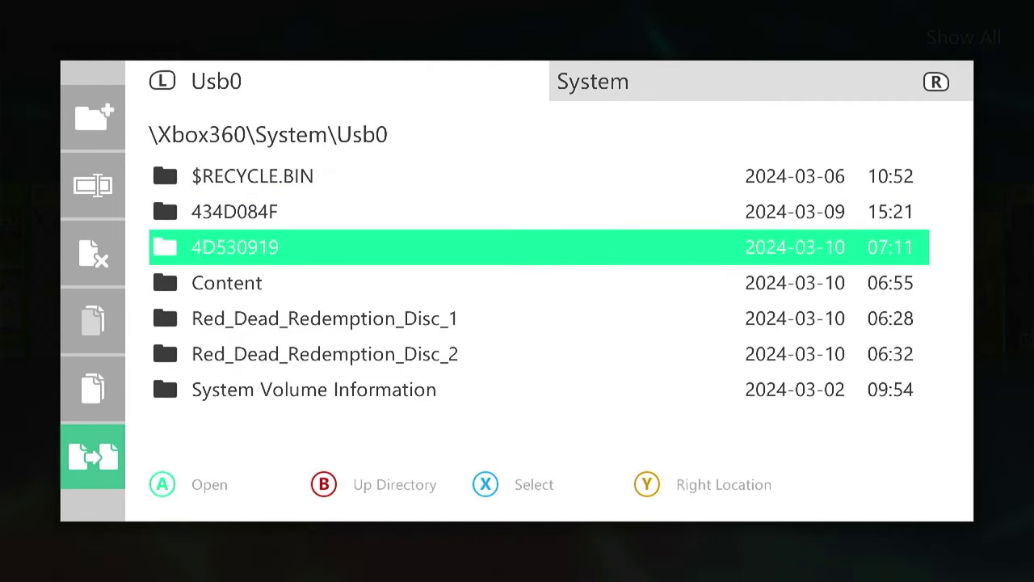
key("x")
key("Left")
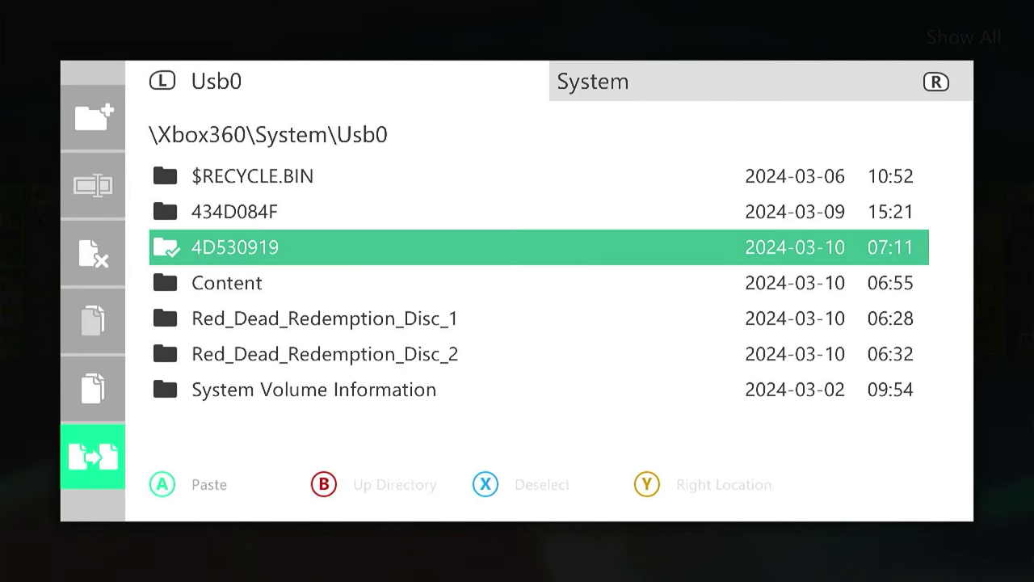
key("Up")
key("a")
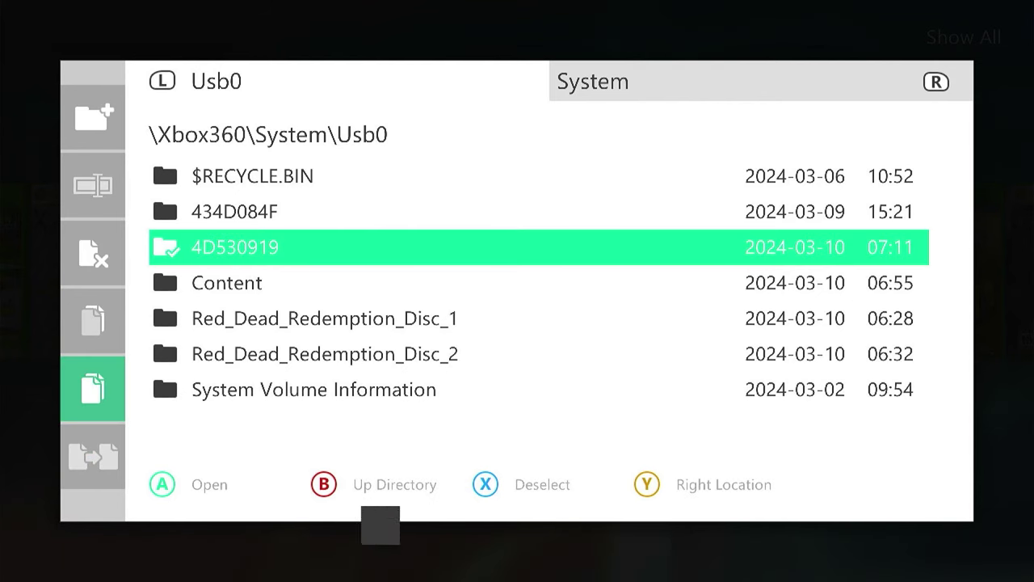
key("b")
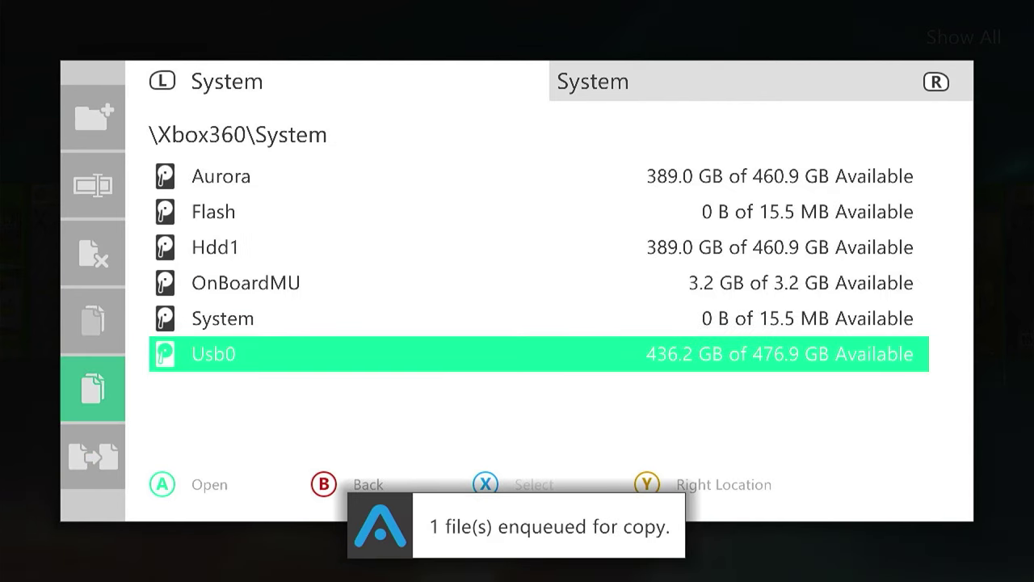
key("Up")
key("Up")
key("Up")
key("a")
key("Down")
key("Down")
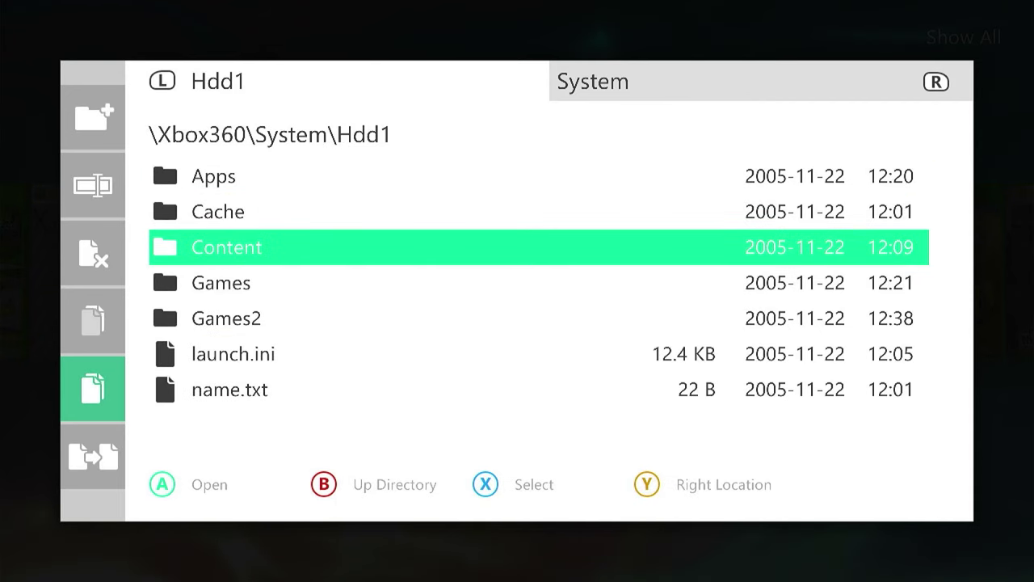
key("a")
key("Down")
key("Up")
key("a")
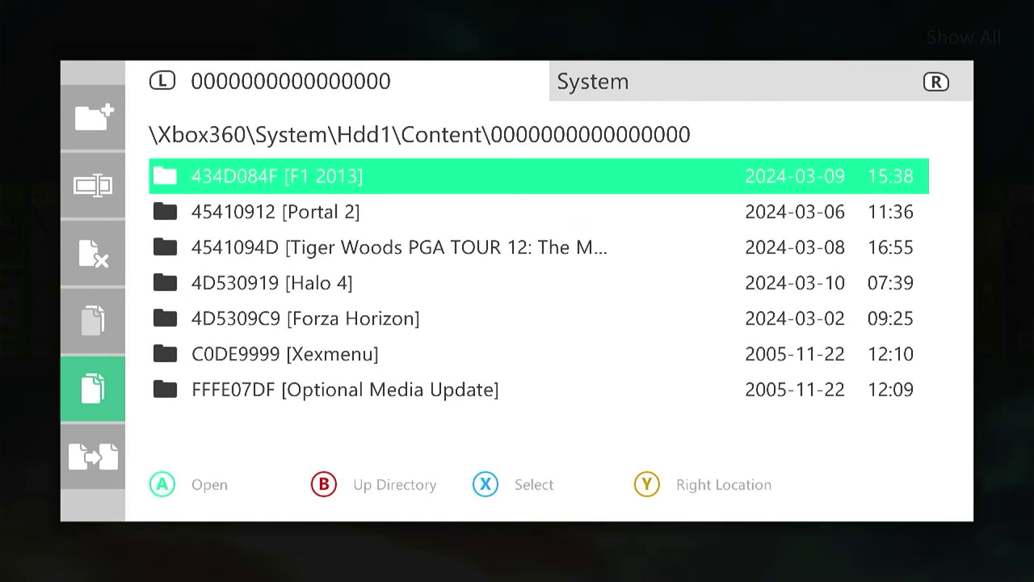
key("Down")
key("Down")
key("Down")
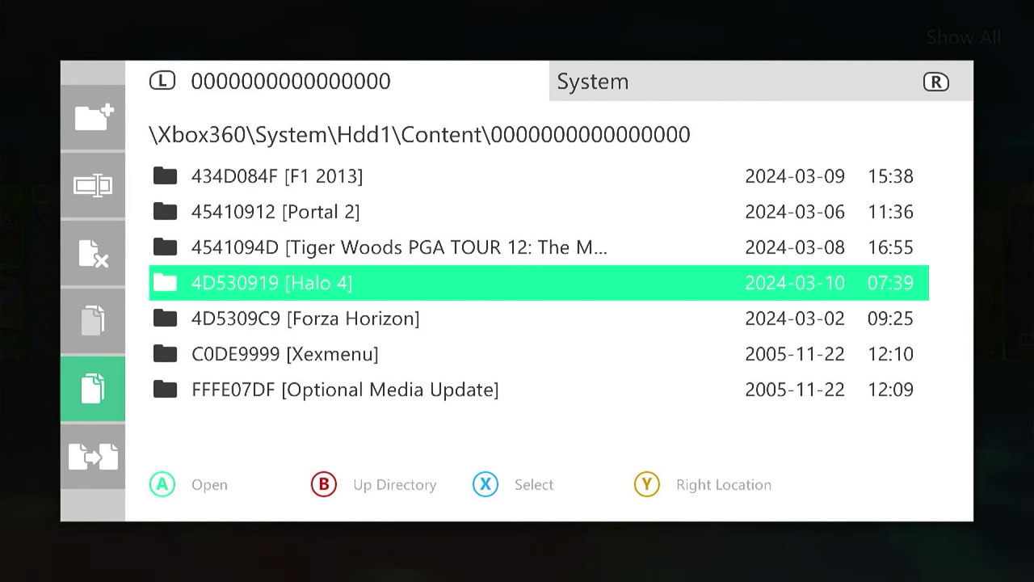
key("Left")
key("Down")
key("Return")
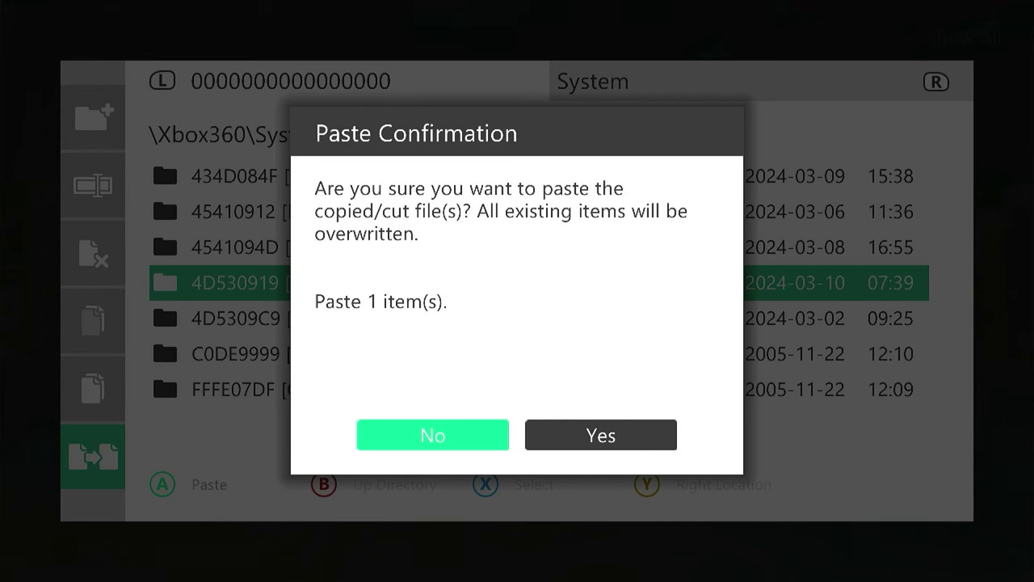
key("Right")
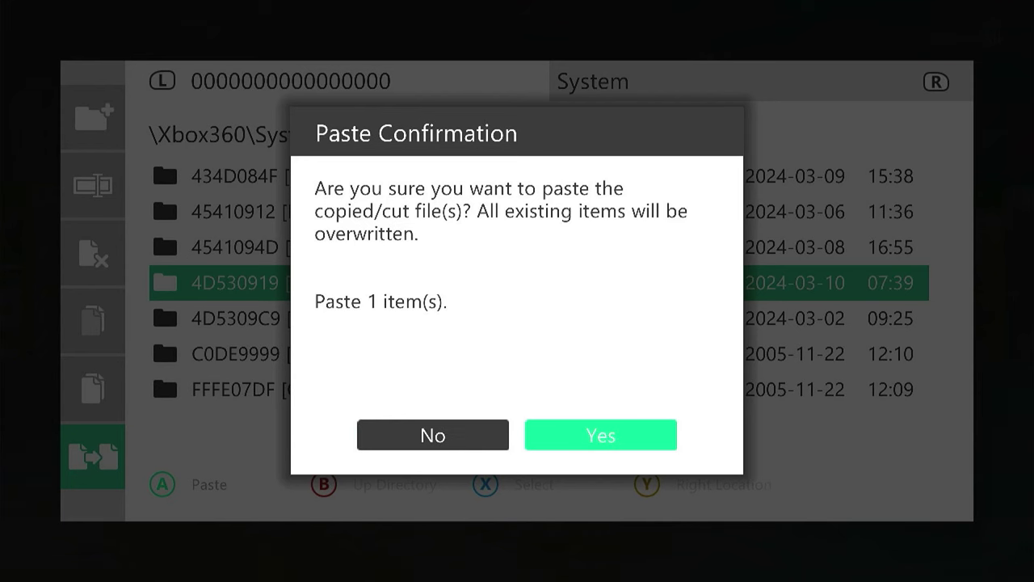
key("Return")
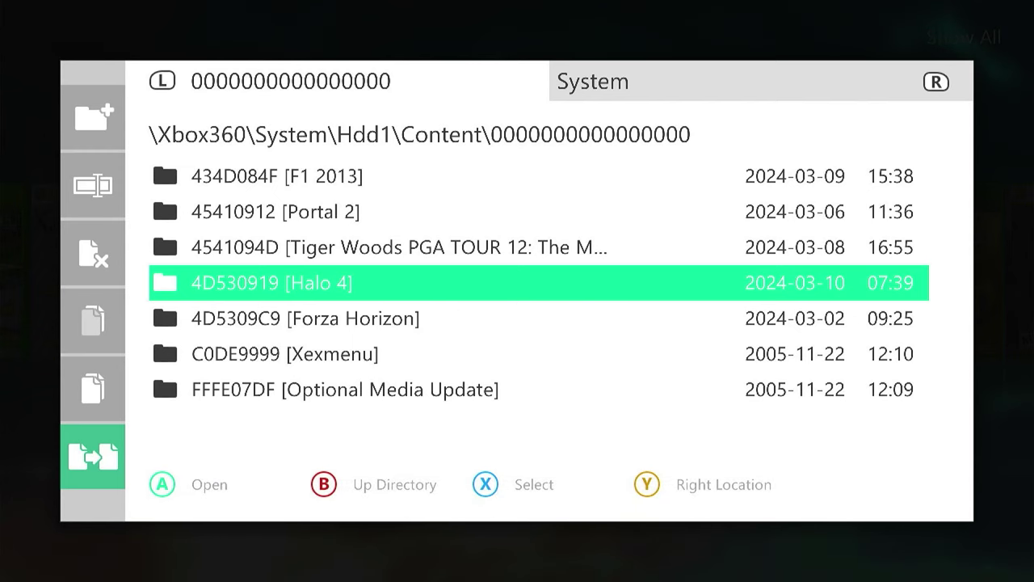
Step: Exit the File Manager and restart Aurora from the System tools
key("Escape")
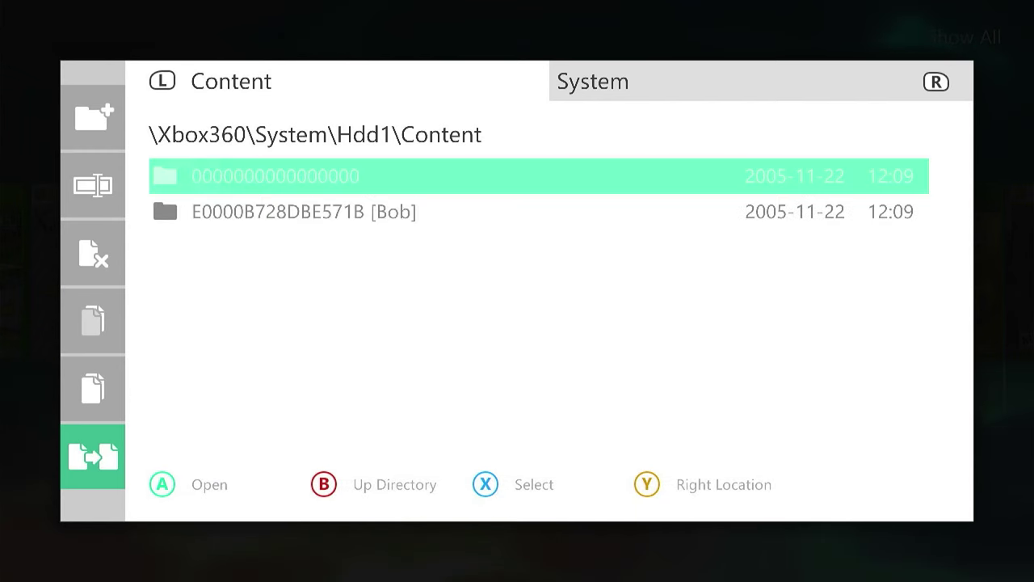
key("Escape")
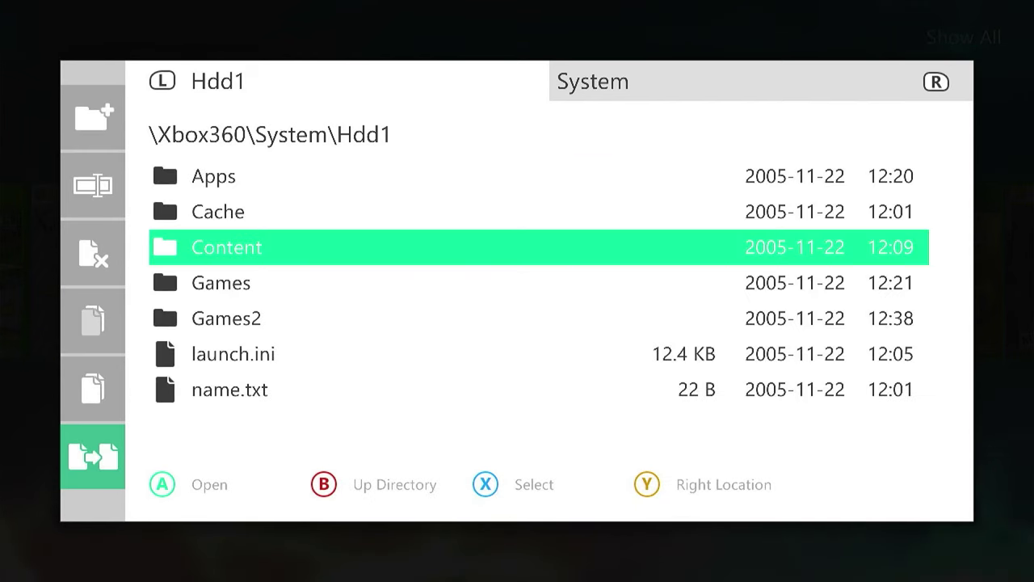
key("Escape")
key("Escape")
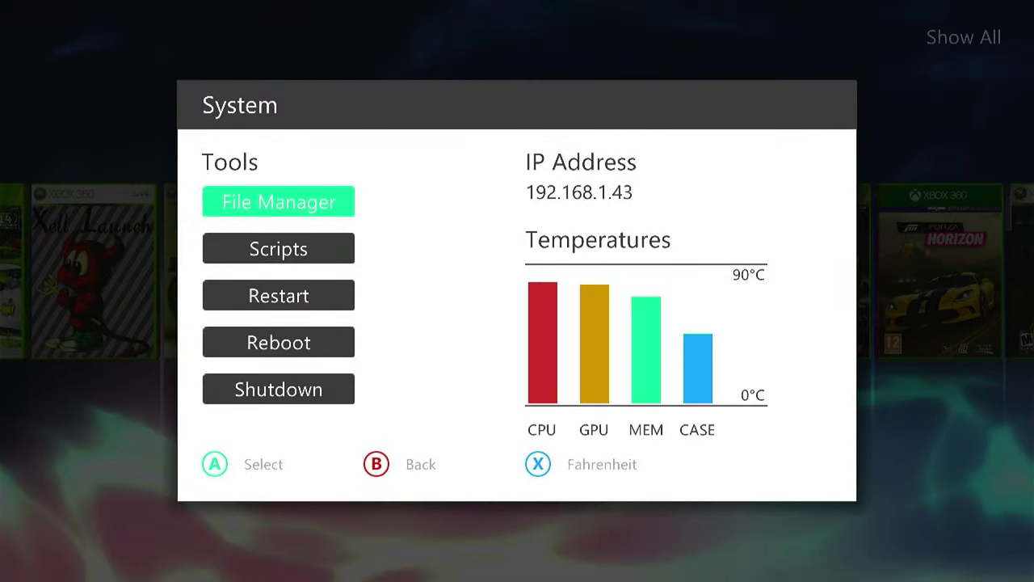
key("Down")
key("Down")
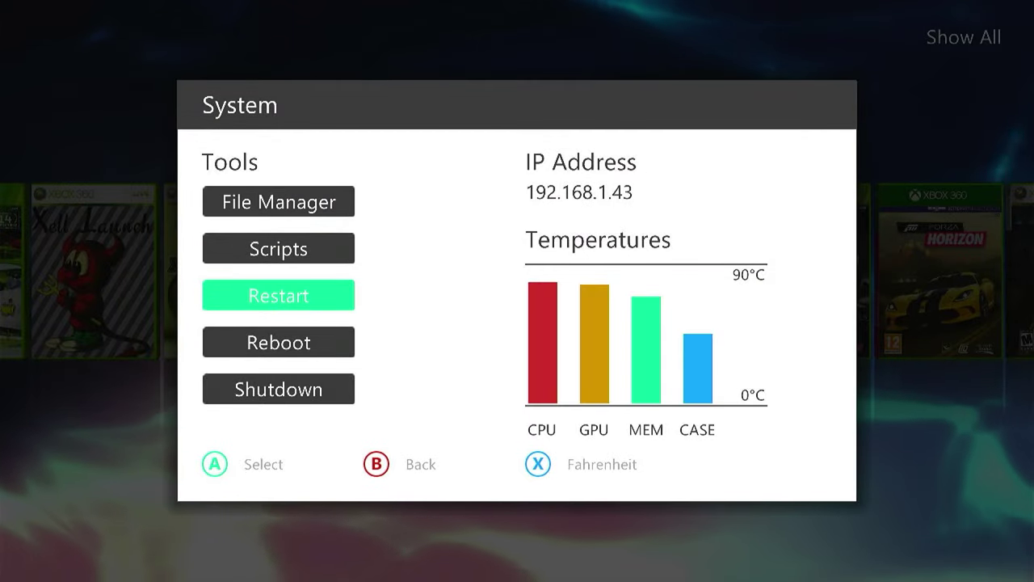
key("Return")
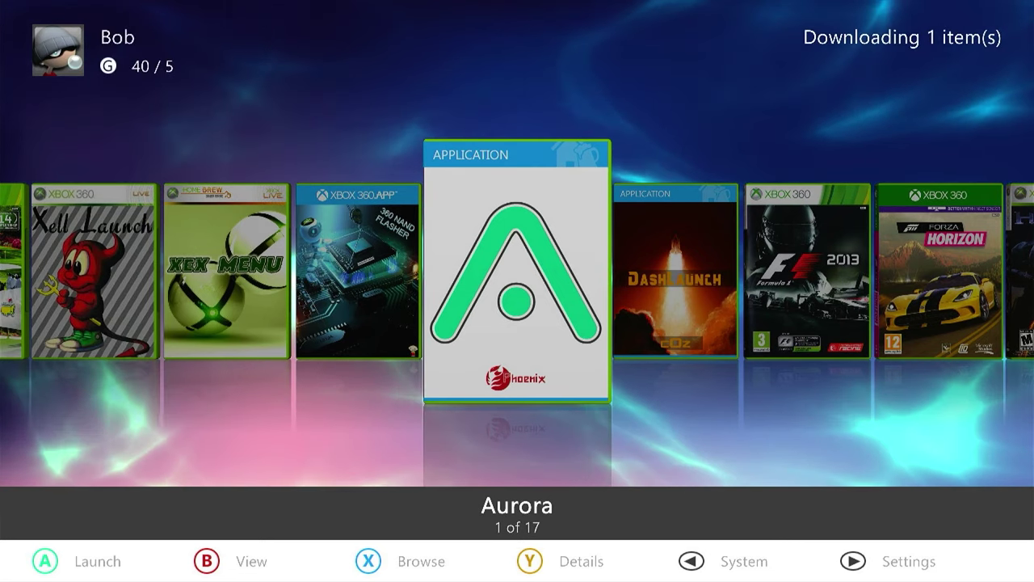
Step: Find Halo 4 in the Aurora game library and launch it
key("Right")
key("Right")
key("Right")
key("Right")
key("Right")
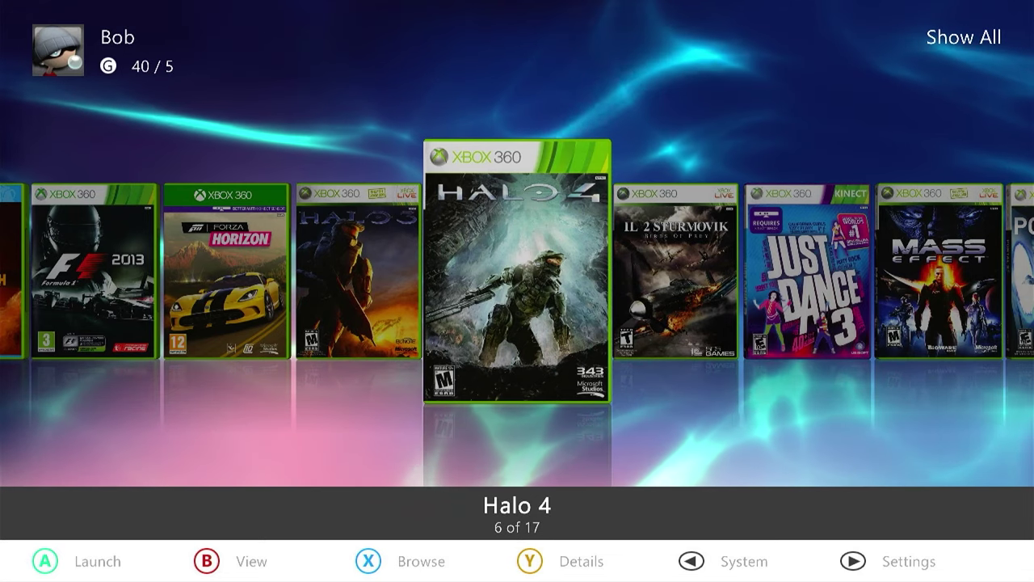
key("Return")
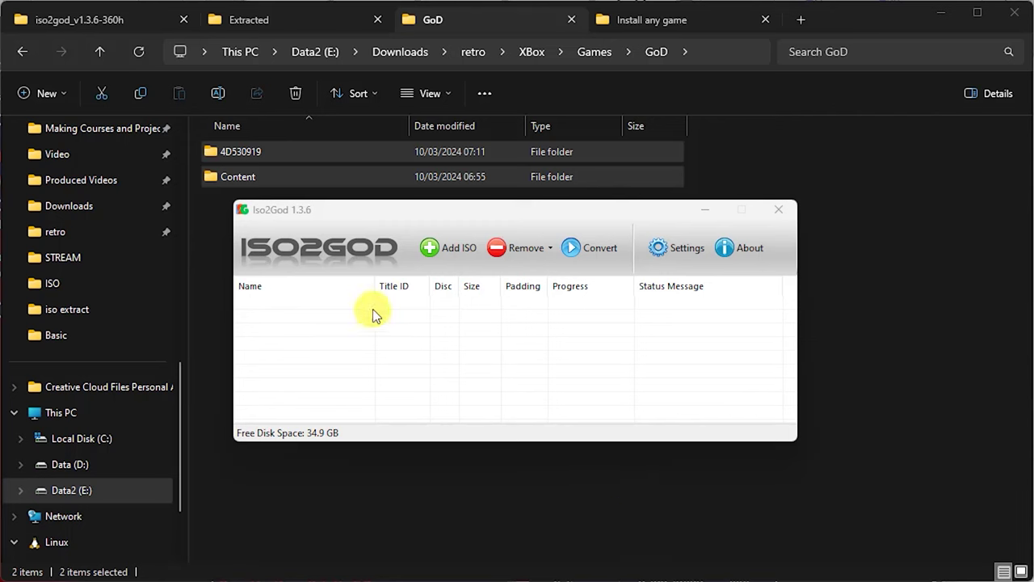
Step: In Iso2God on the PC, add the Mass Effect 3 (World) Disc 1 ISO from the iso extract folder to the conversion list
left_click(451, 254)
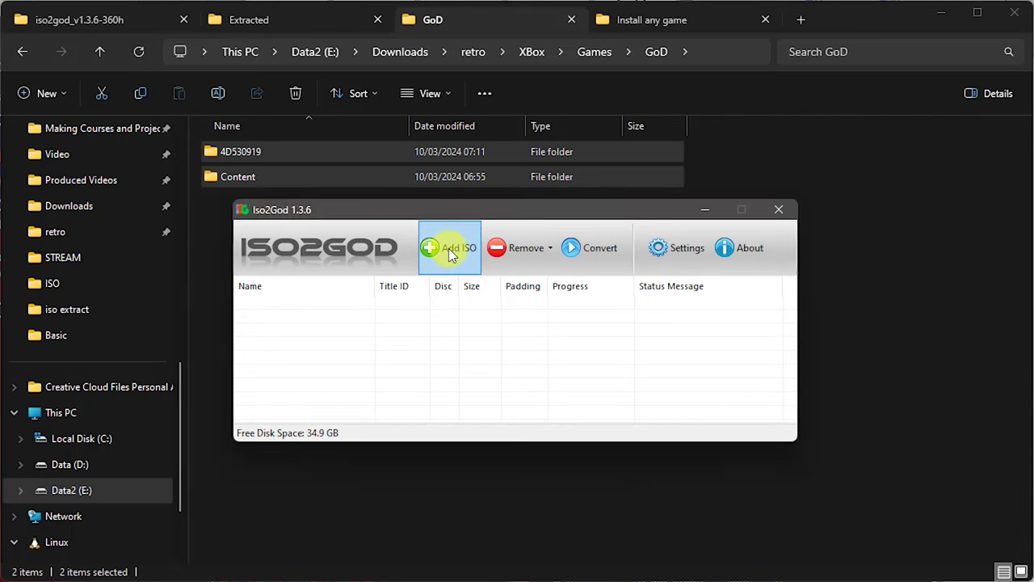
left_click(451, 252)
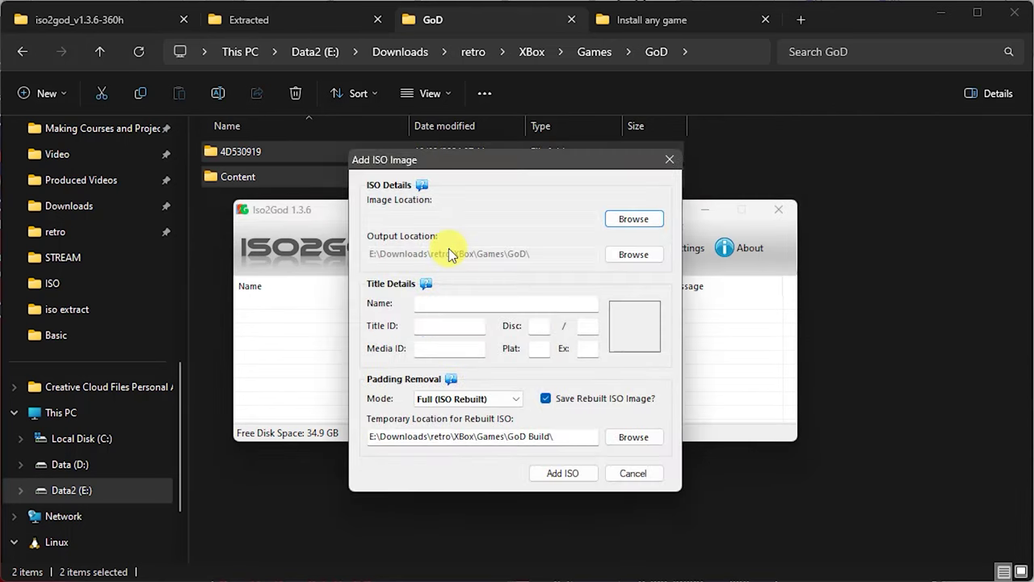
left_click(632, 220)
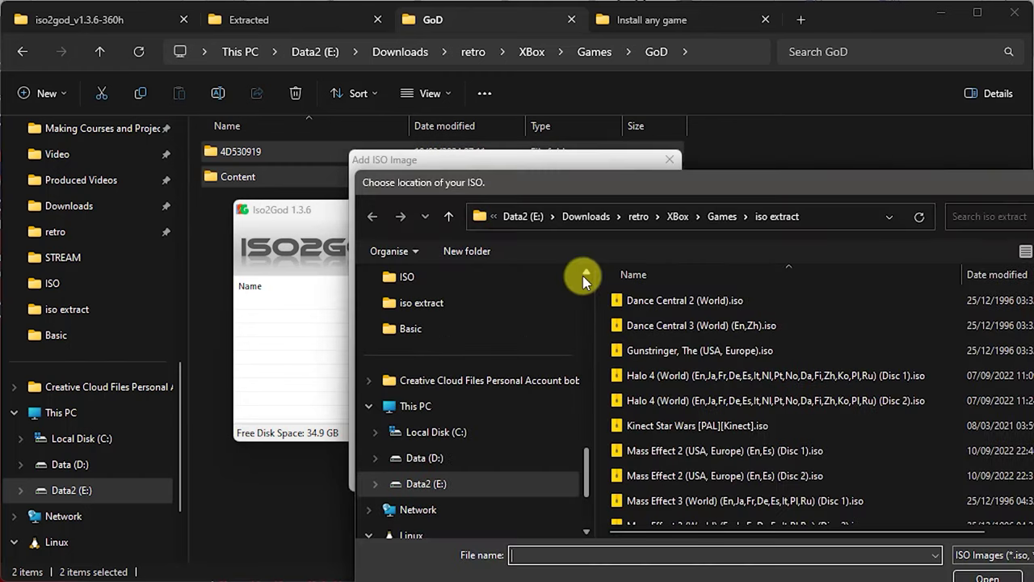
double_click(694, 501)
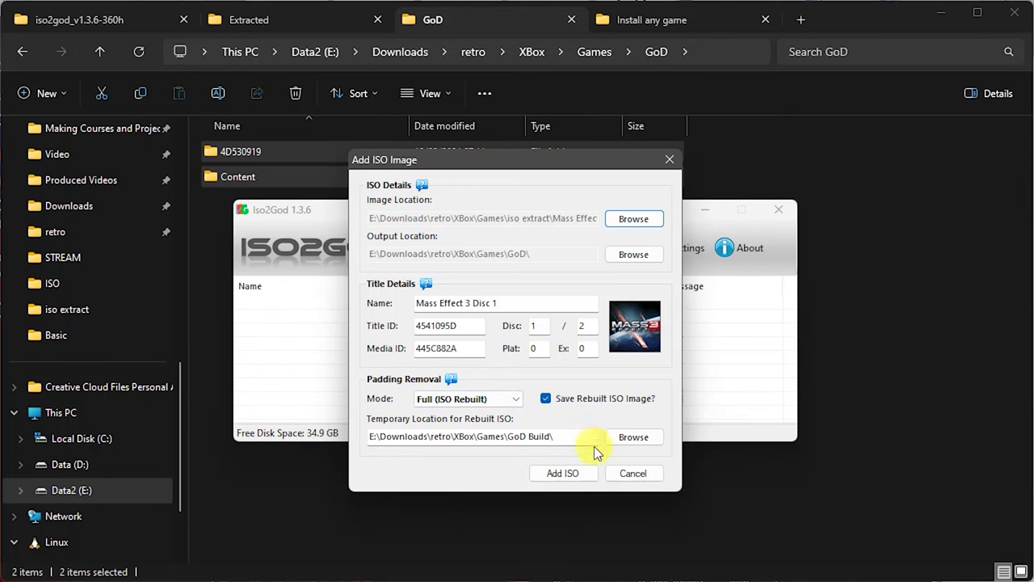
left_click(568, 474)
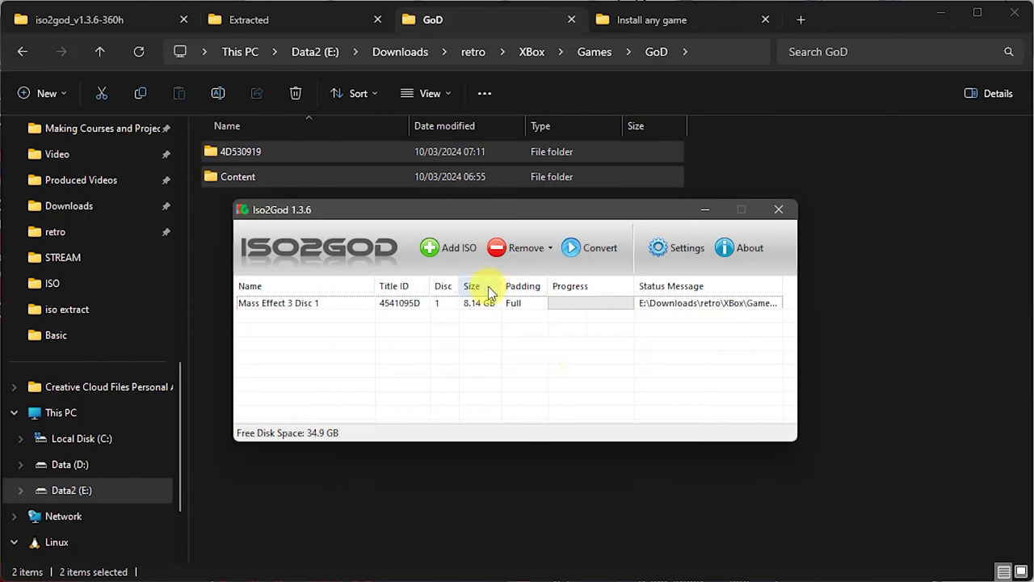
Step: Add the Mass Effect 3 (World) Disc 2 ISO to the list and convert both discs to GOD format
left_click(451, 248)
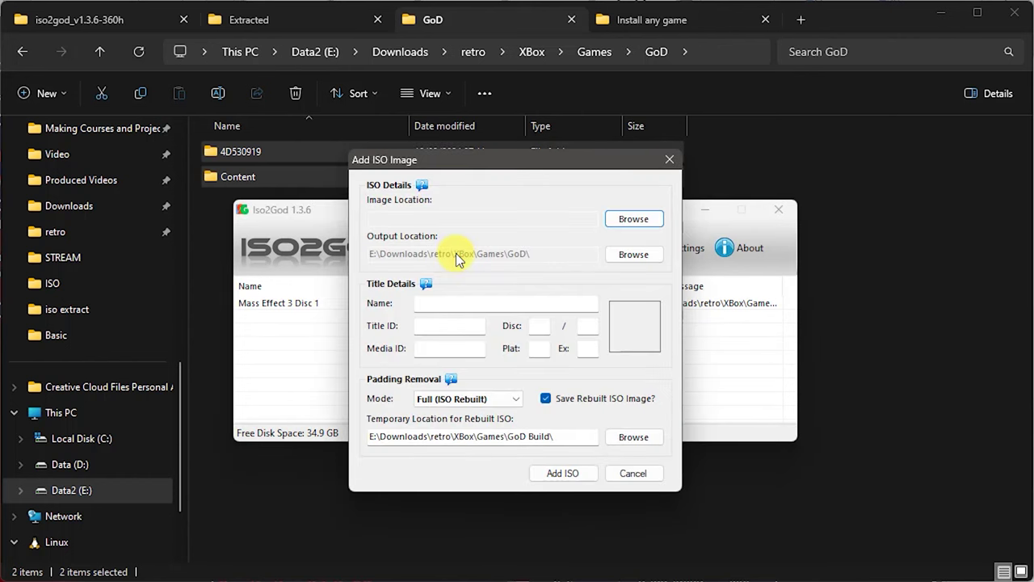
left_click(652, 221)
scroll(727, 421, "down", 1)
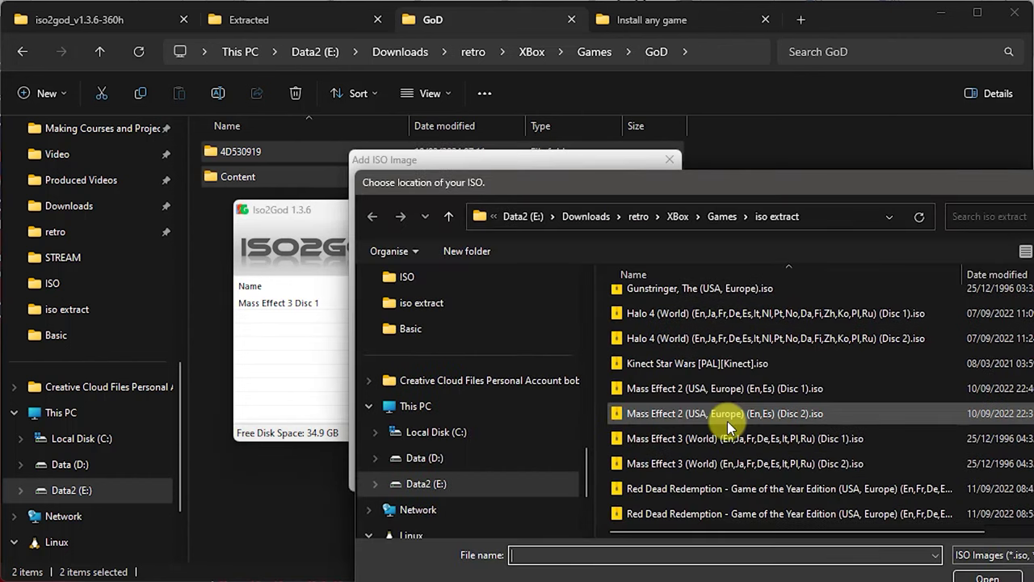
double_click(757, 470)
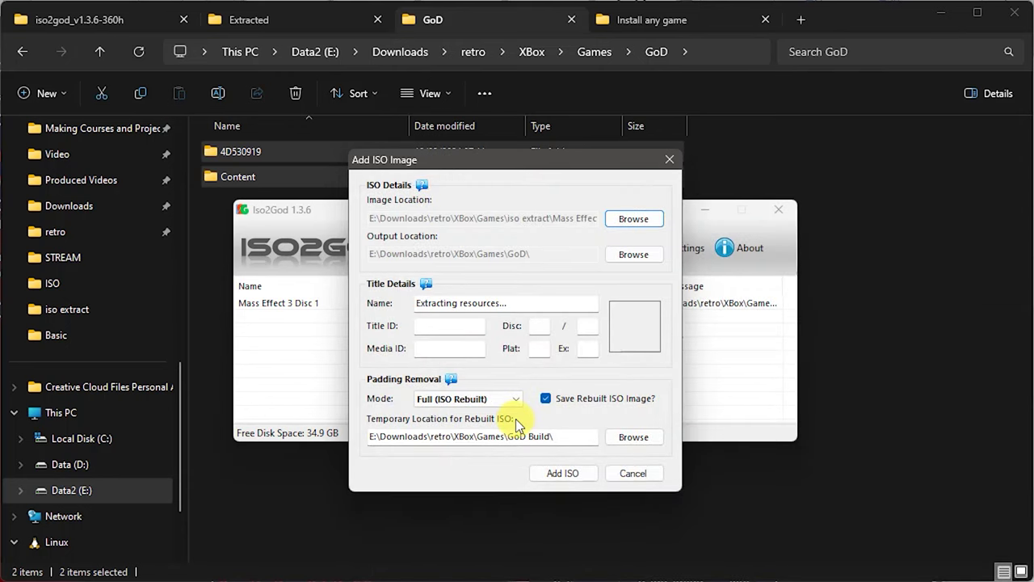
left_click(571, 472)
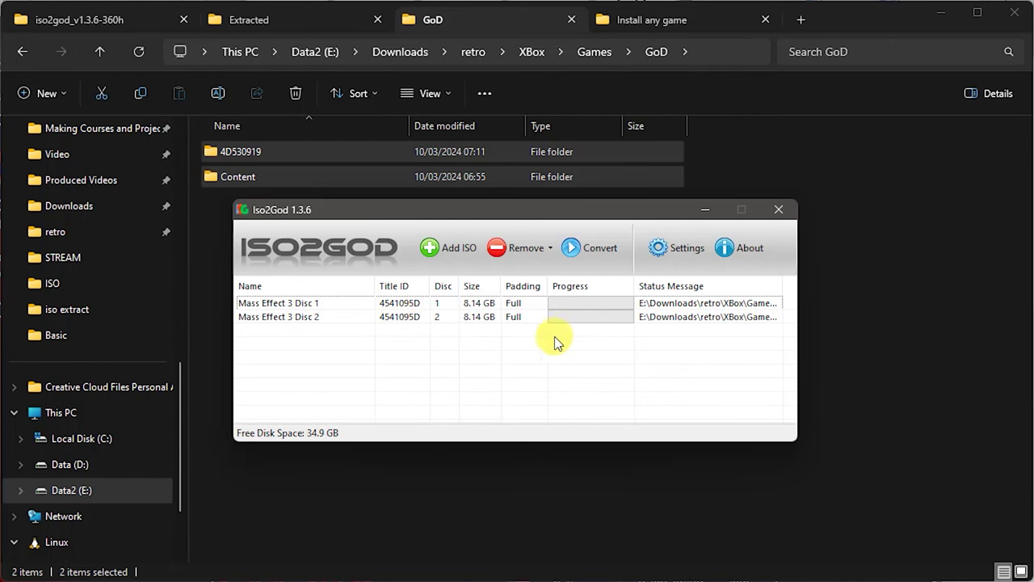
left_click(599, 255)
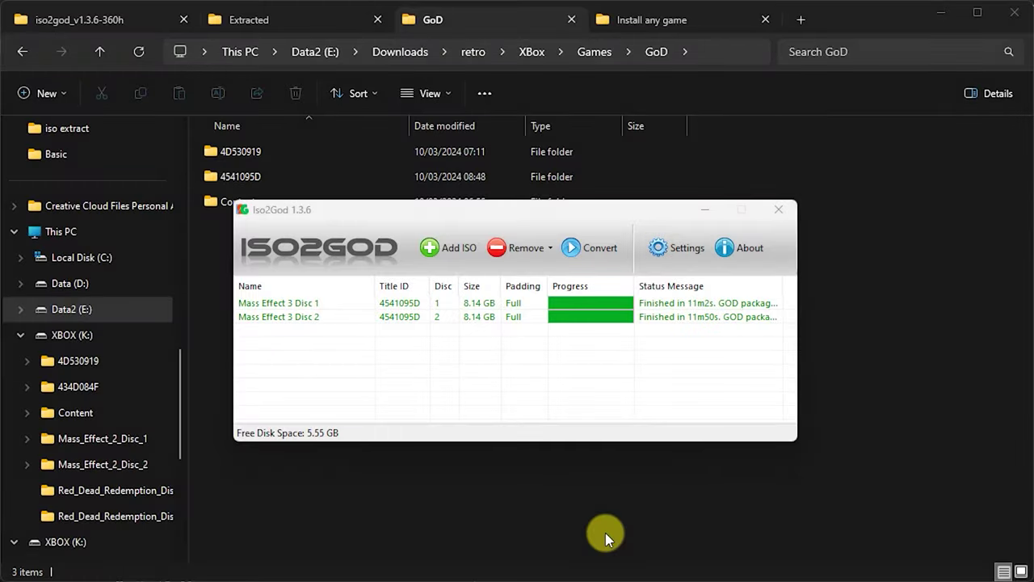
Step: Check the converted files inside GoD's 4541095D folder and copy that folder to the XBOX (K:) drive
left_click(376, 486)
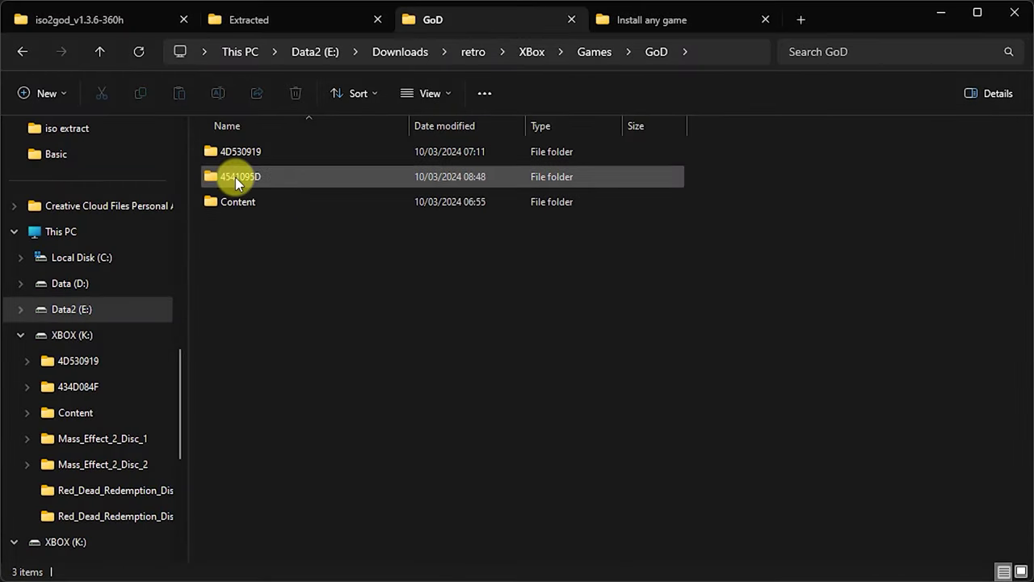
mouse_move(234, 177)
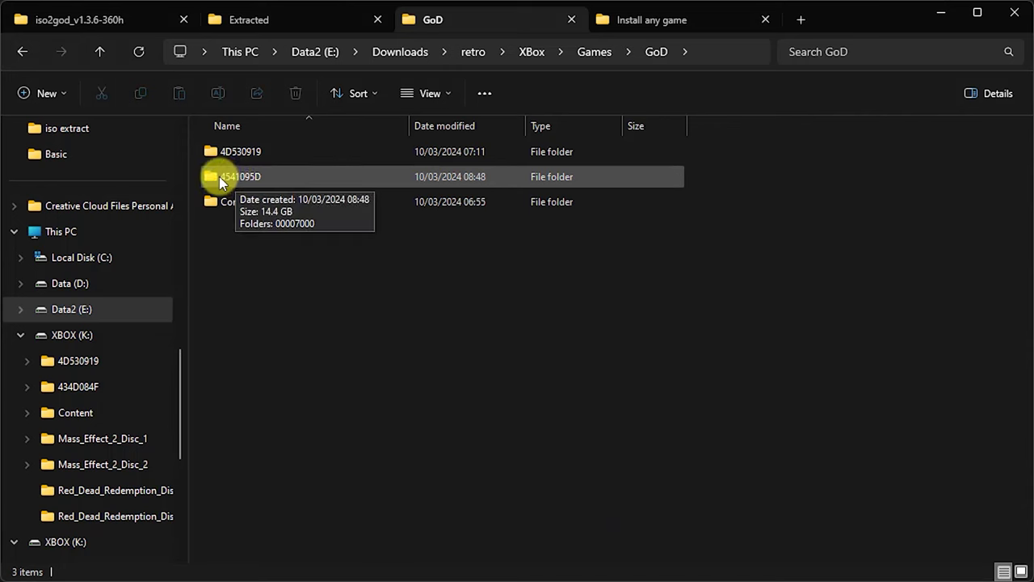
double_click(215, 176)
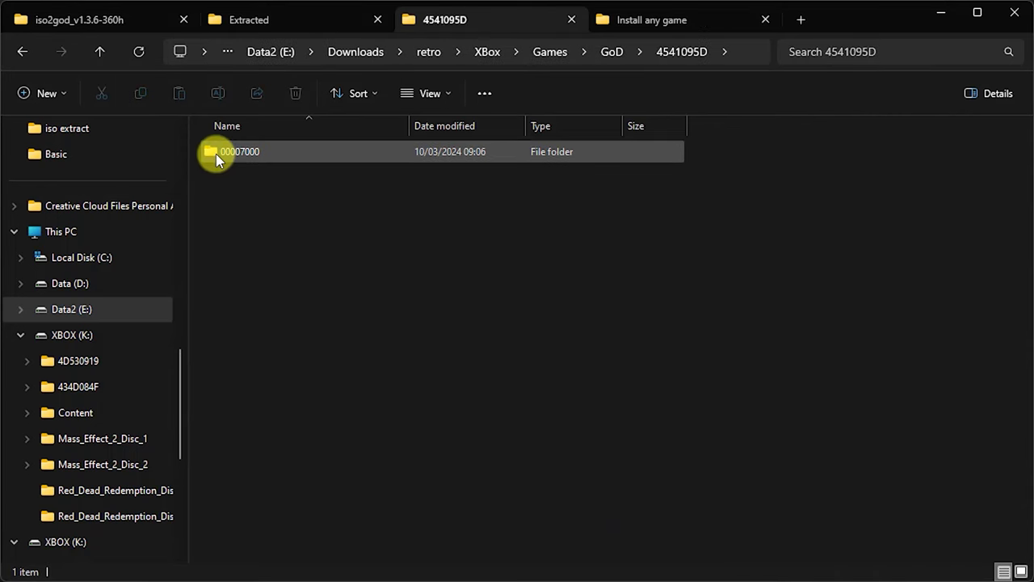
double_click(215, 154)
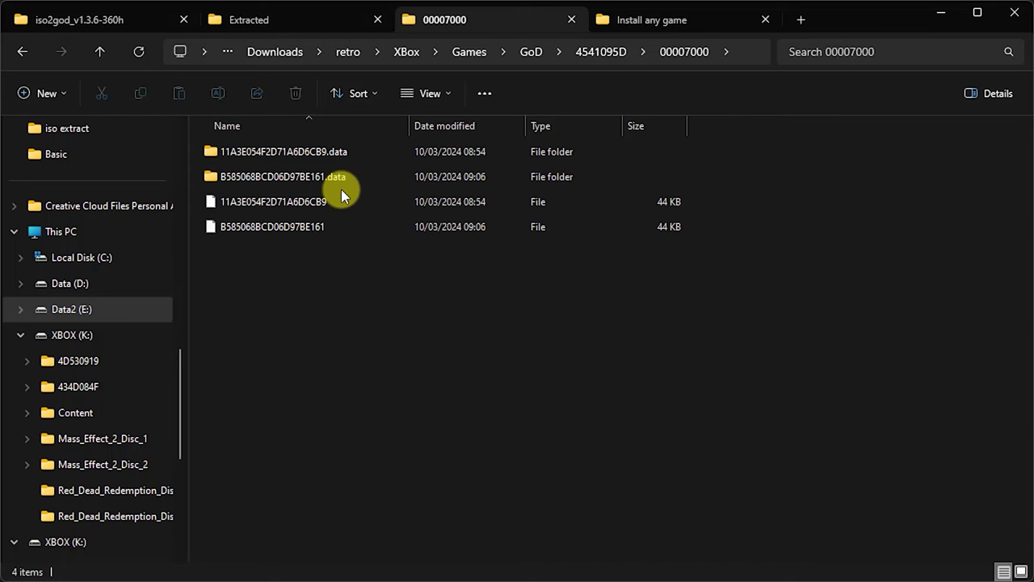
left_click(531, 52)
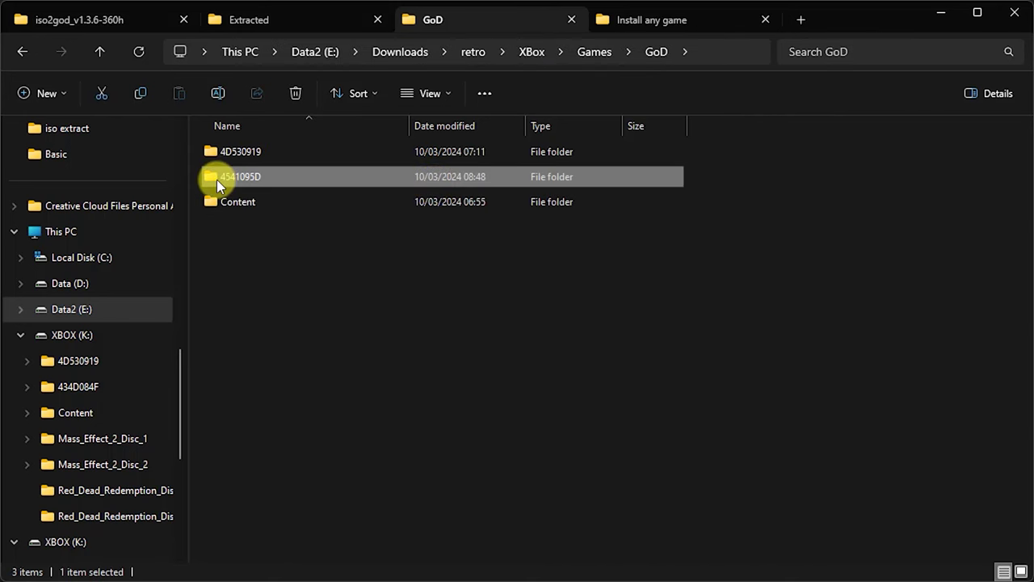
mouse_move(216, 180)
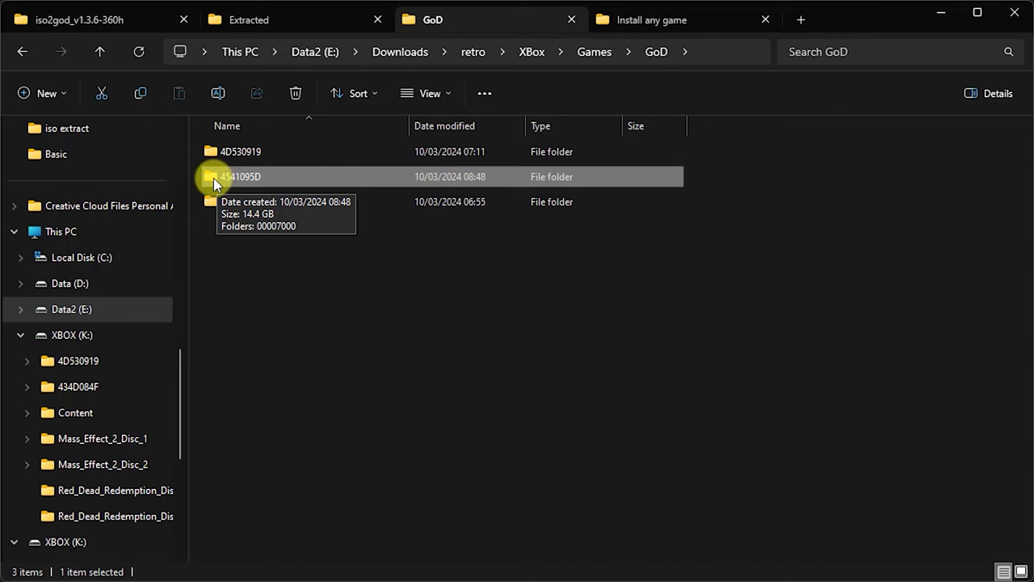
left_click_drag(214, 178, 64, 333)
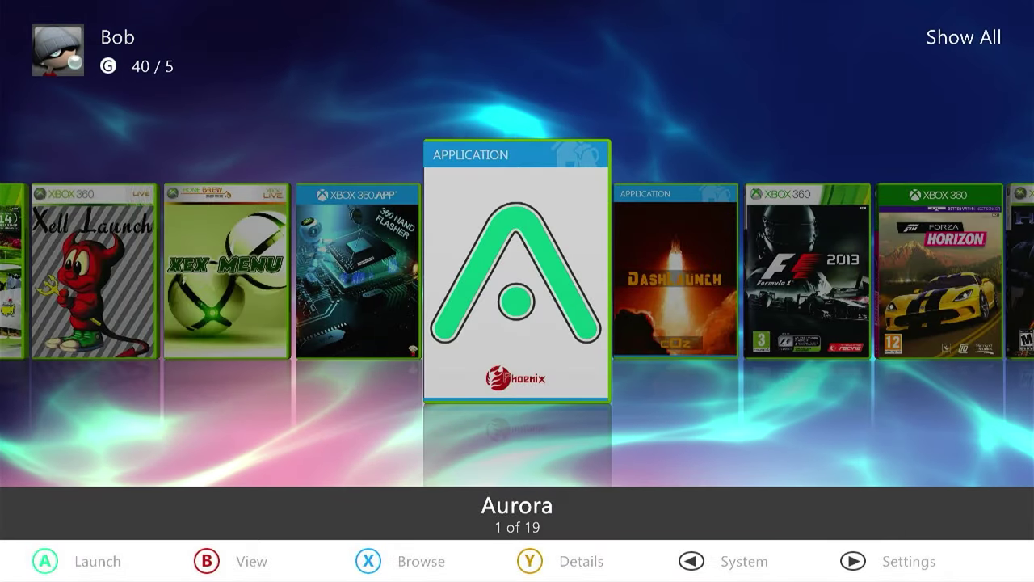
Step: Switch to Aurora on the console and open the Usb0 drive in the File Manager
key("Left")
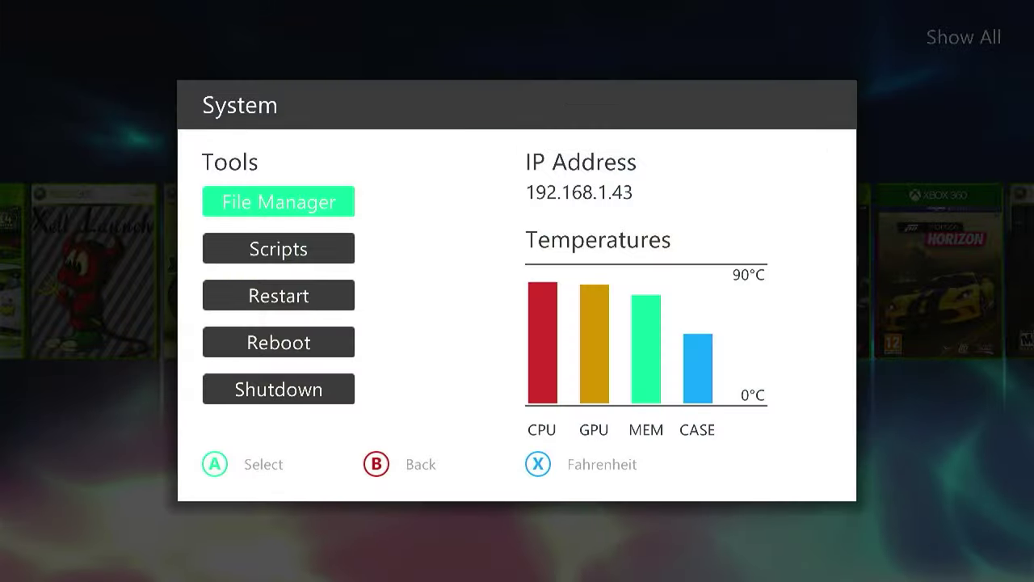
key("Return")
key("Down")
key("Down")
key("Down")
key("Down")
key("Down")
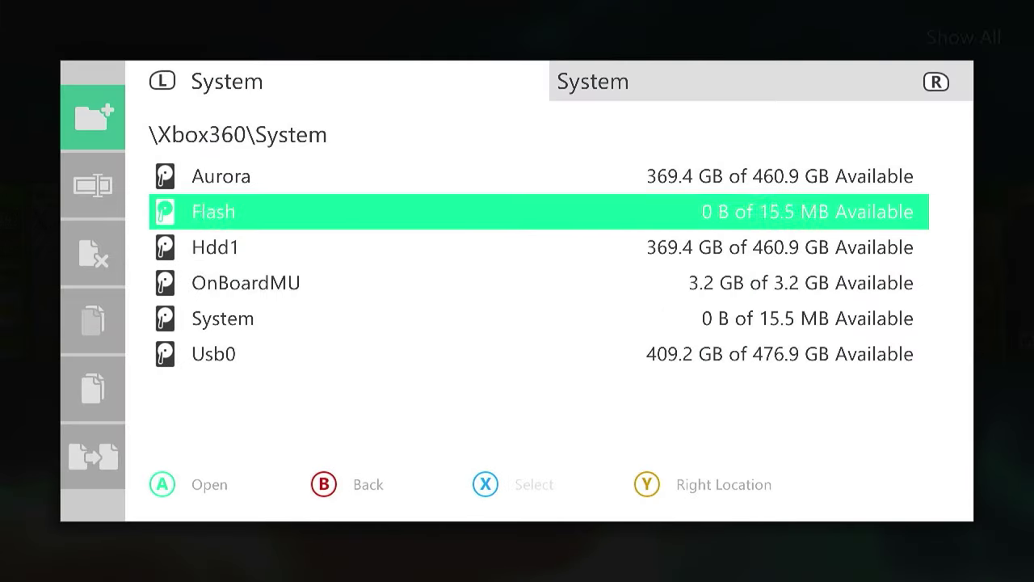
key("Return")
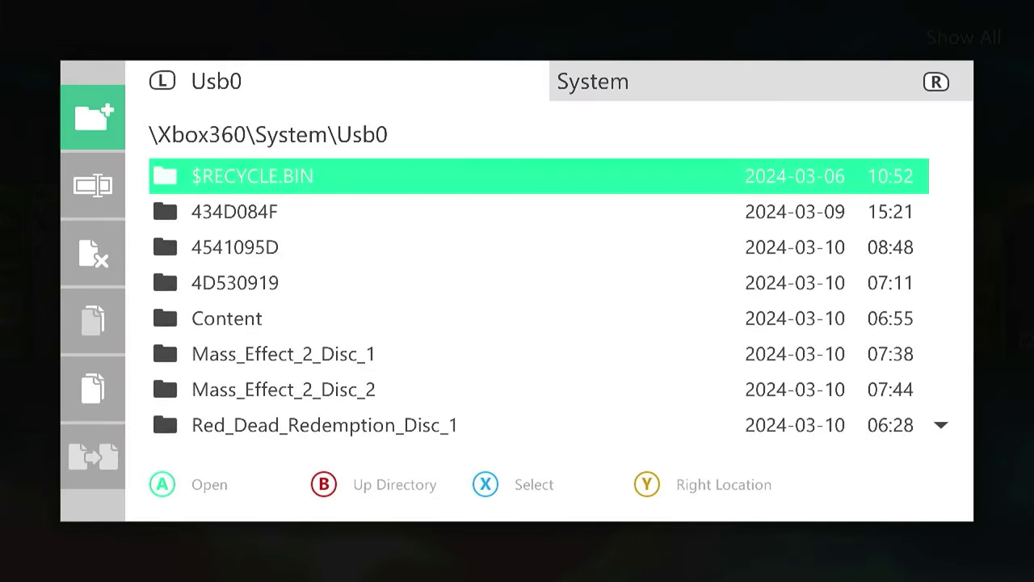
Step: Select the 4541095D folder on Usb0 and queue it for copying
key("Down")
key("Down")
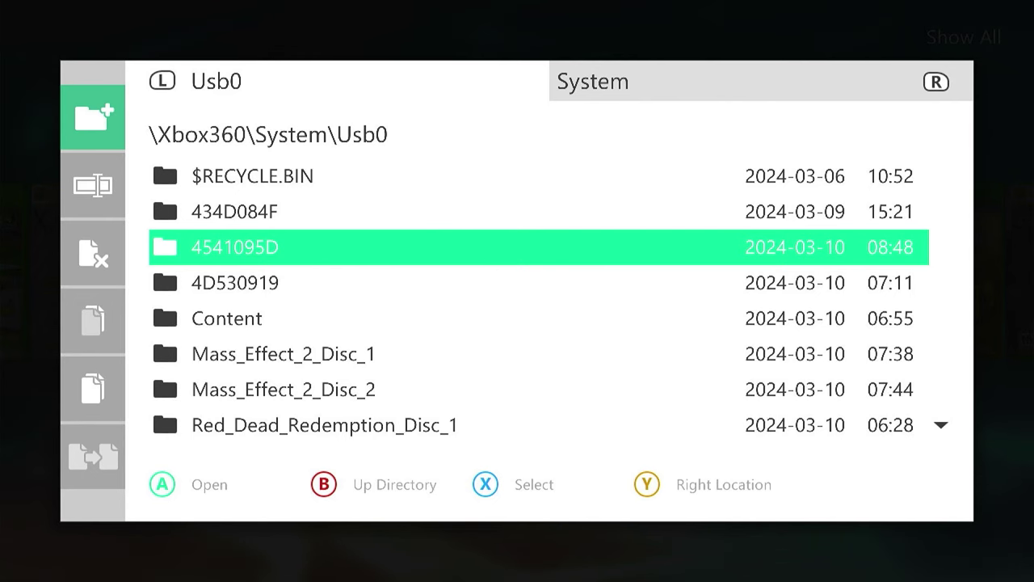
key("x")
key("Left")
key("Down")
key("Down")
key("Down")
key("Down")
key("Return")
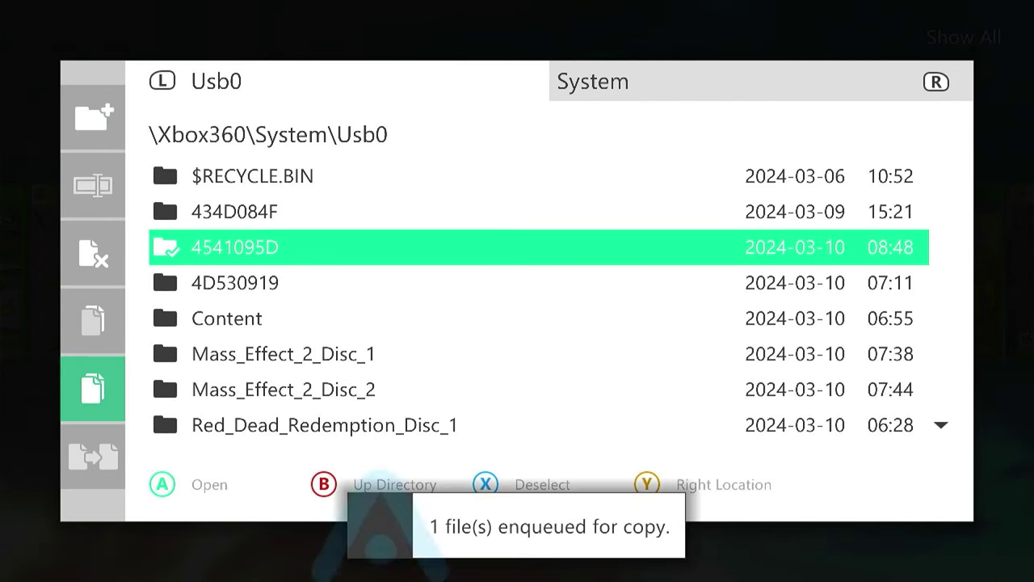
key("Escape")
key("Up")
key("Up")
key("Up")
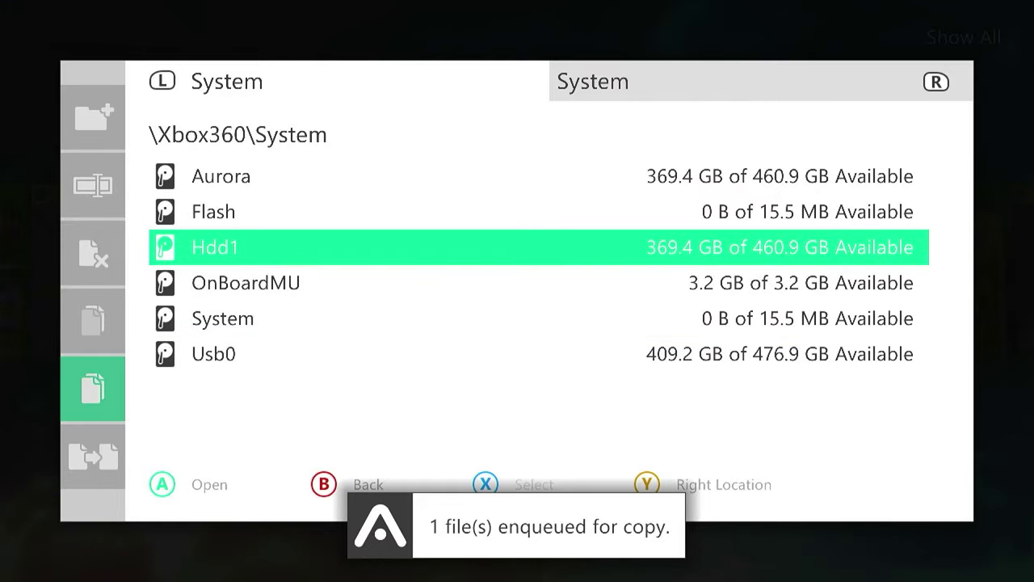
key("Return")
key("Down")
key("Down")
key("Return")
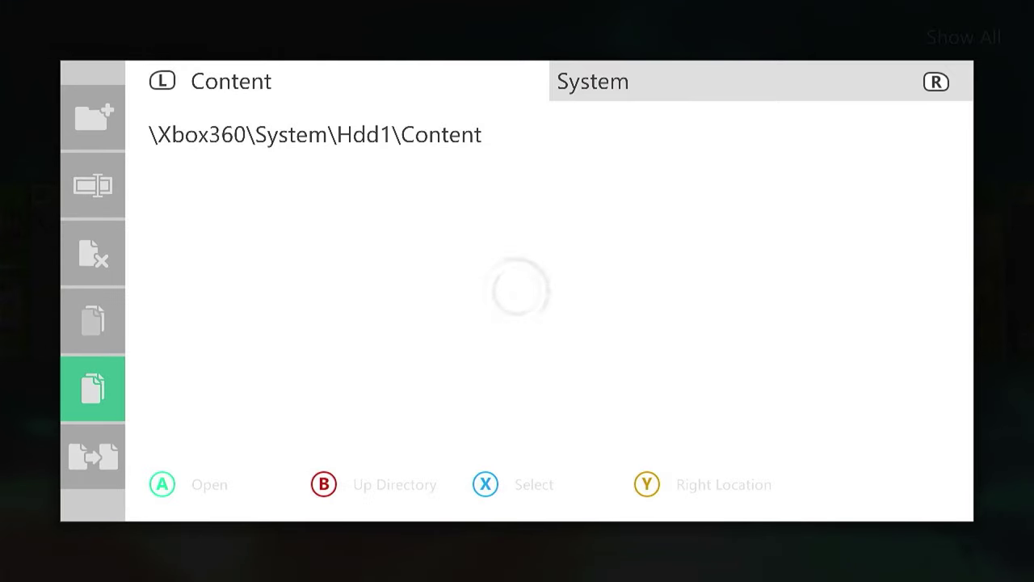
key("Return")
key("Left")
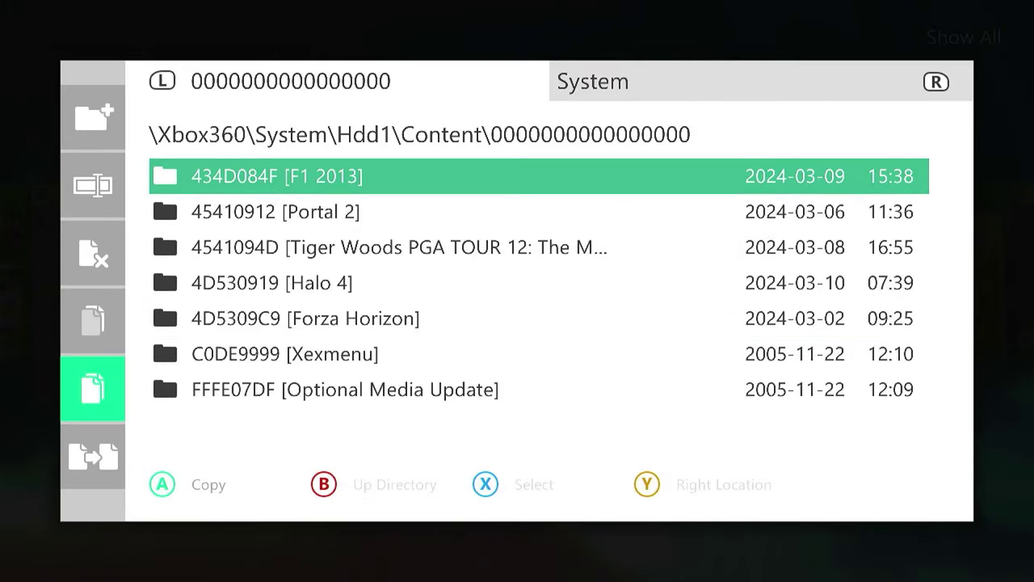
key("Return")
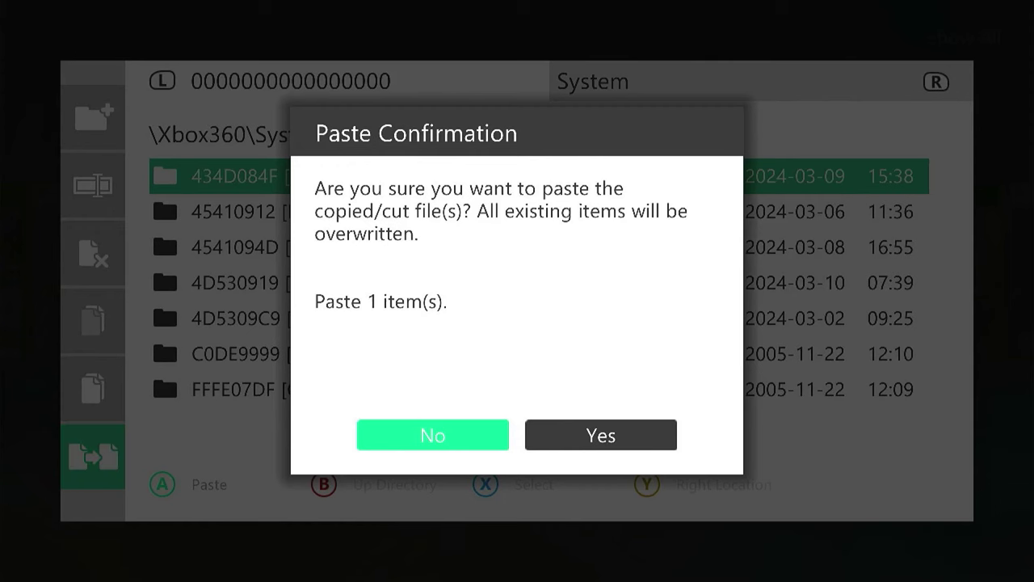
key("Return")
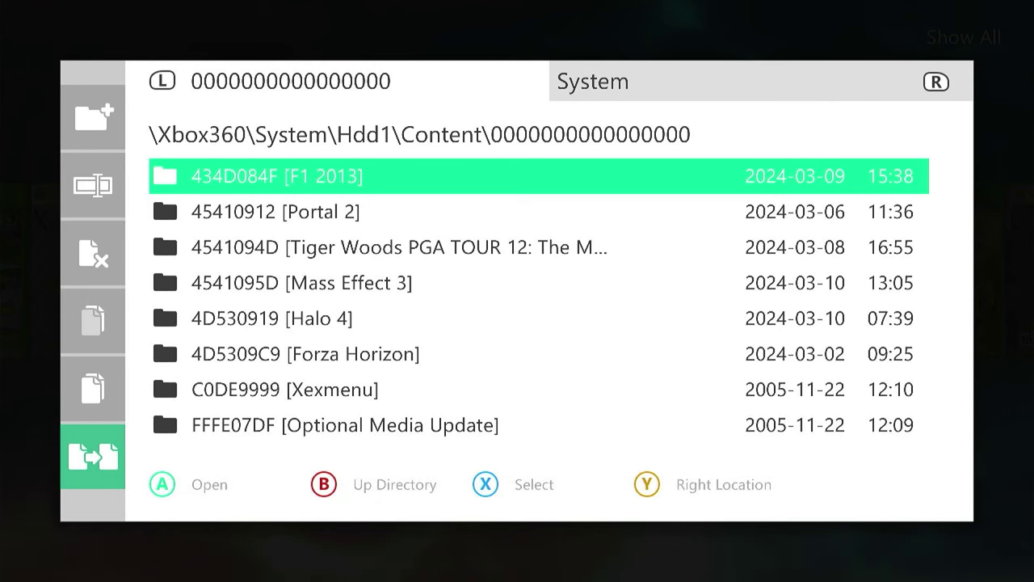
Step: Leave the File Manager and restart Aurora from the System tools
key("BackSpace")
key("BackSpace")
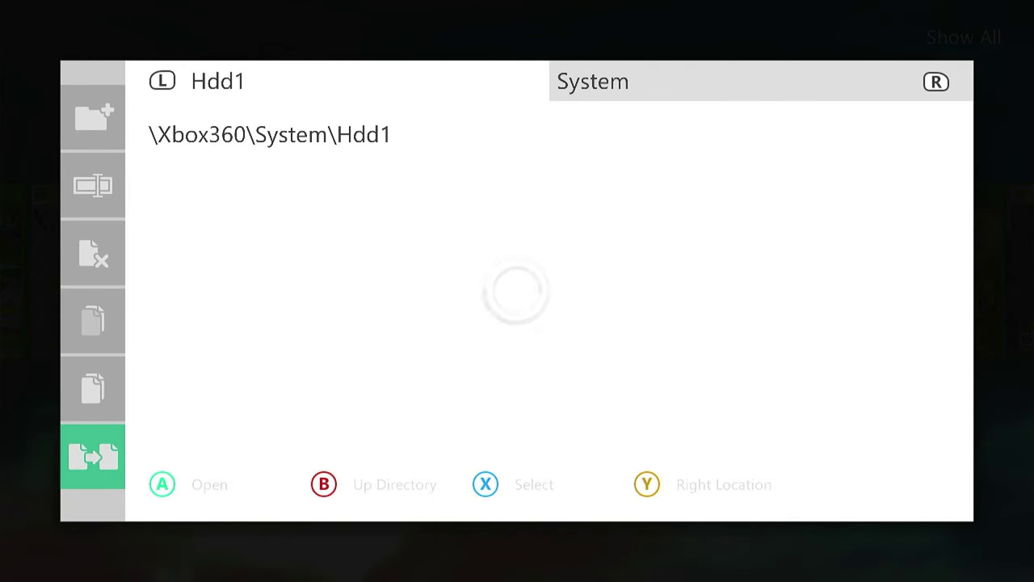
key("BackSpace")
key("BackSpace")
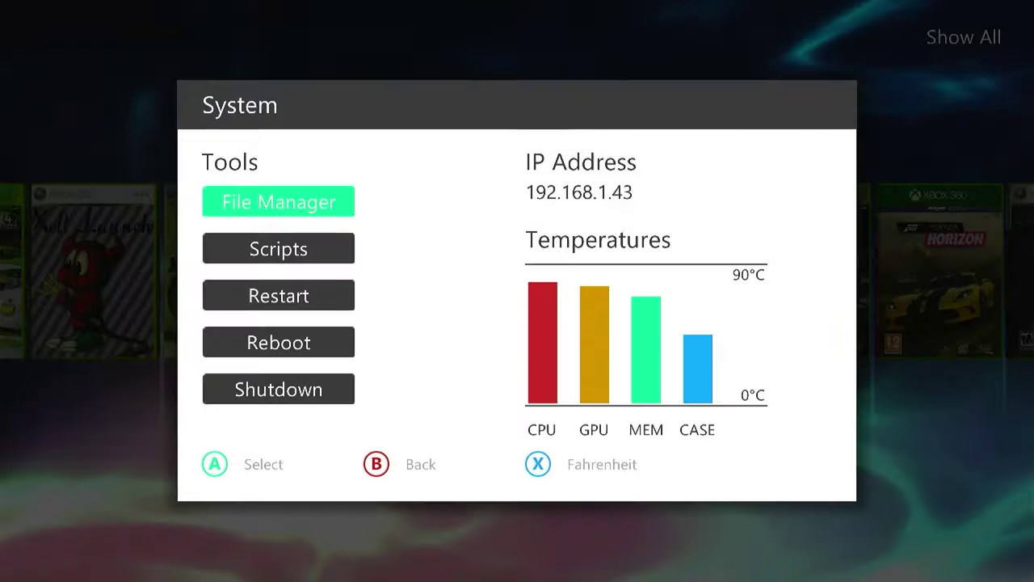
key("Down")
key("Down")
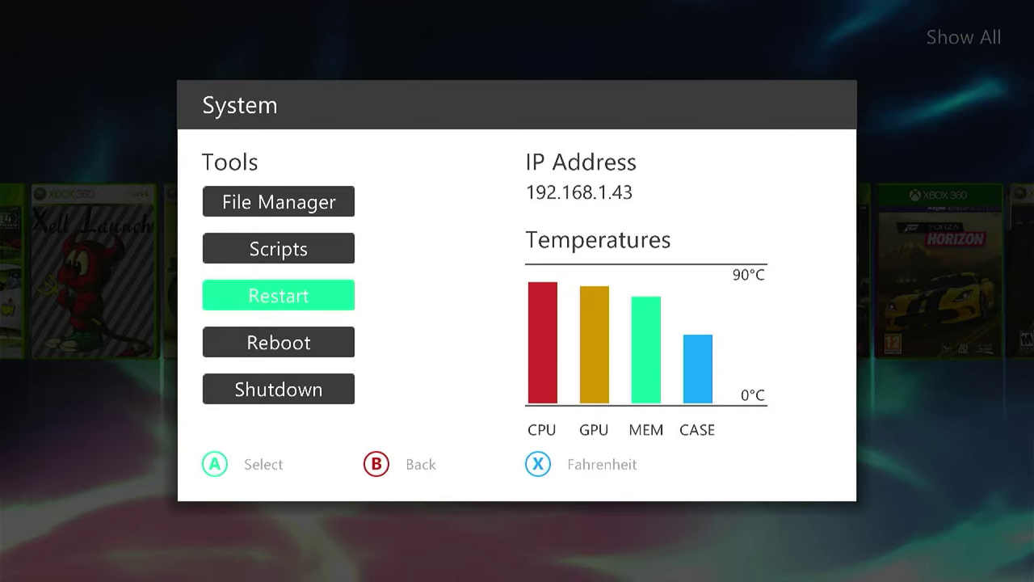
key("Return")
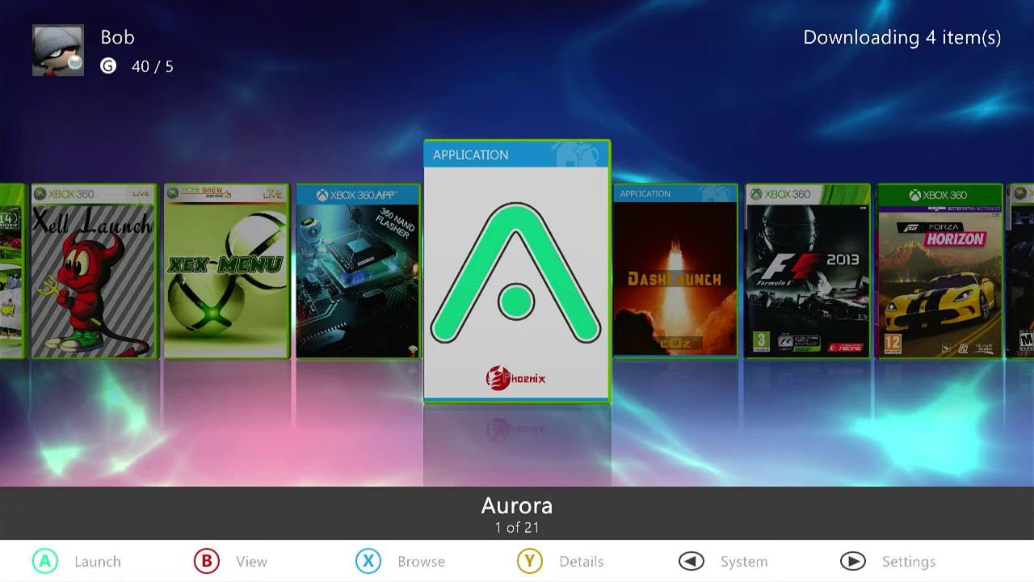
Step: Find Mass Effect 3 Disc 2 in the Aurora game library and hide it through its details
key("Right")
key("Right")
key("Right")
key("Right")
key("Right")
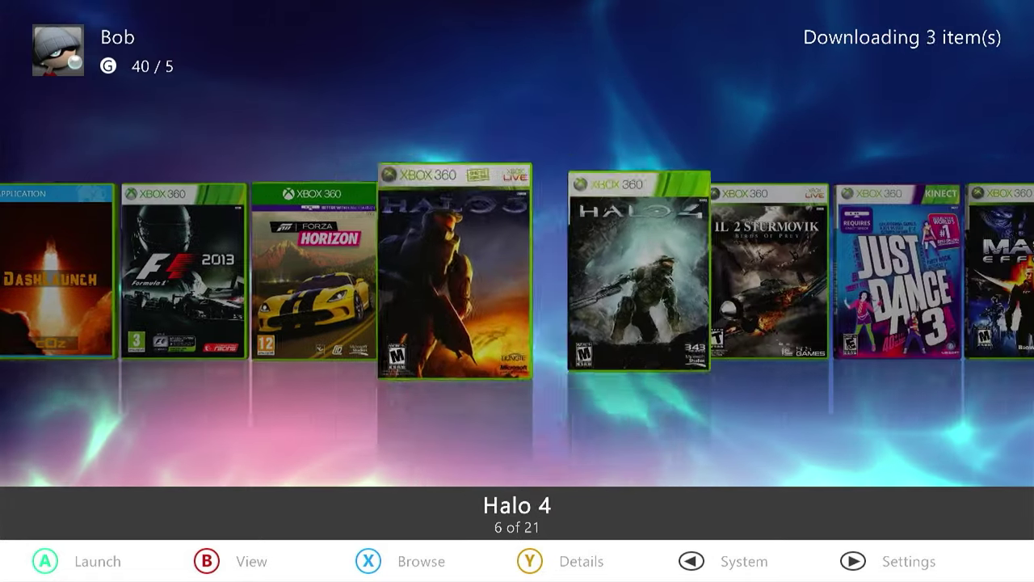
key("Right")
key("Right")
key("Right")
key("Right")
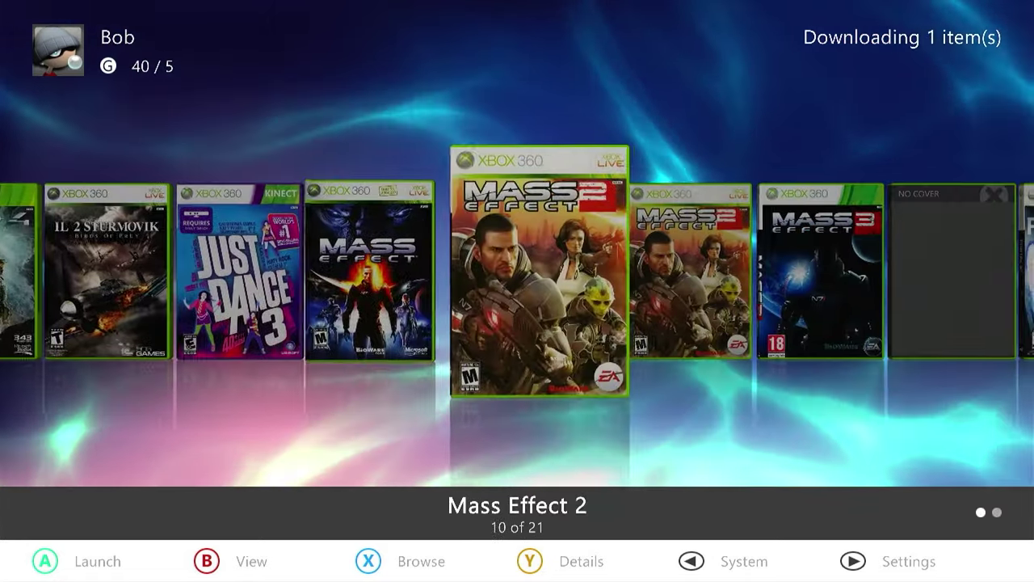
key("Right")
key("Right")
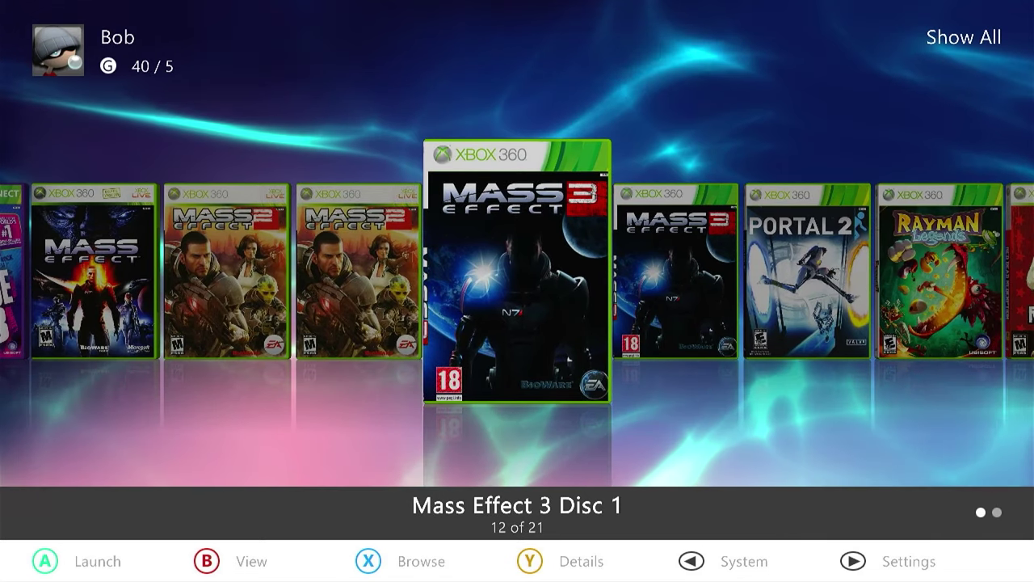
key("Right")
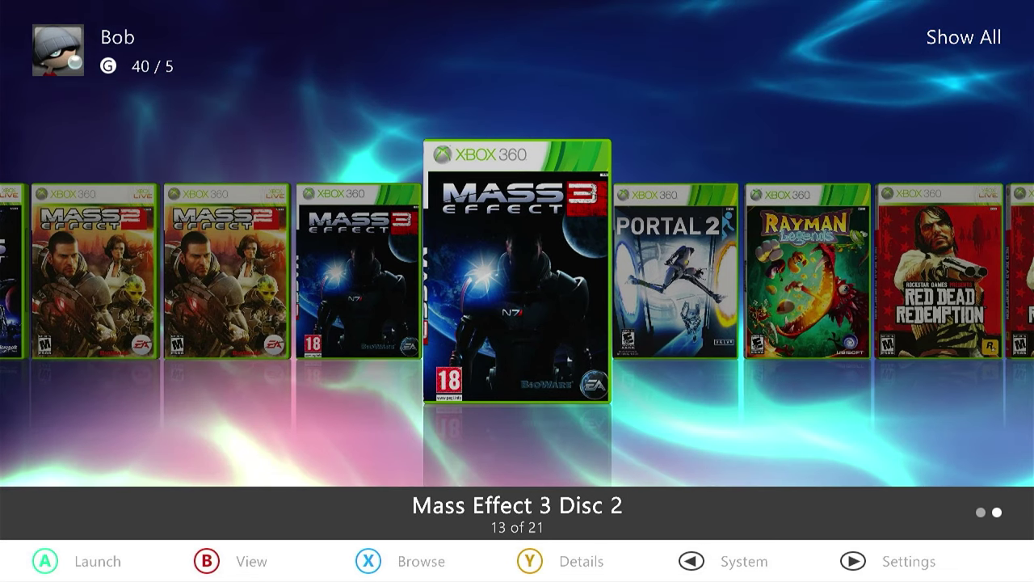
key("y")
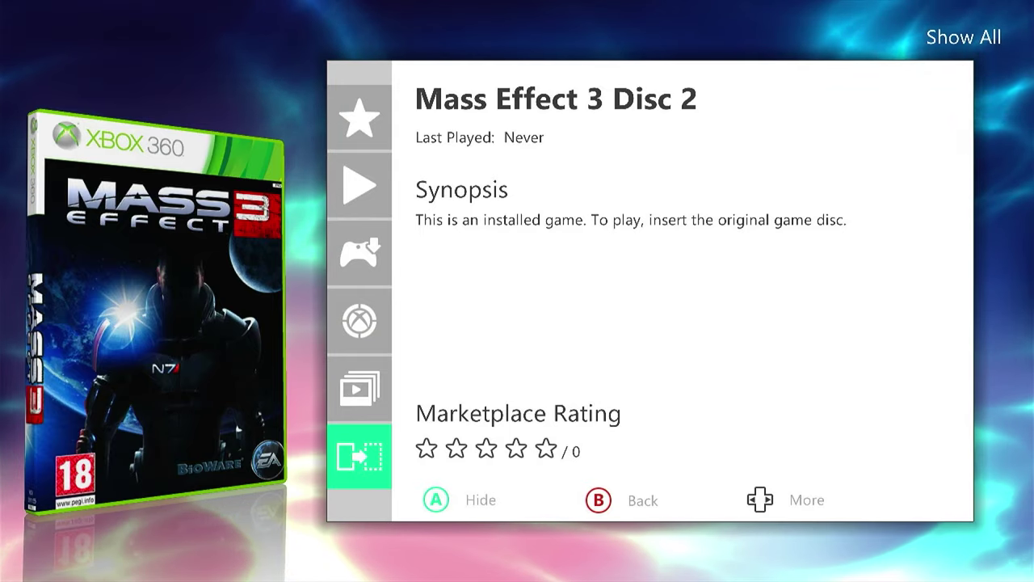
key("a")
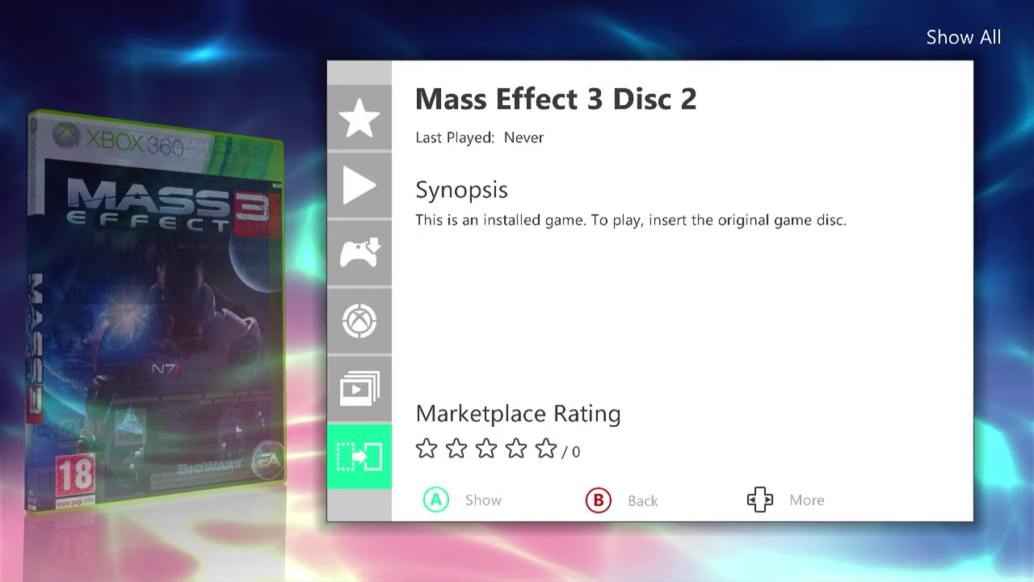
key("b")
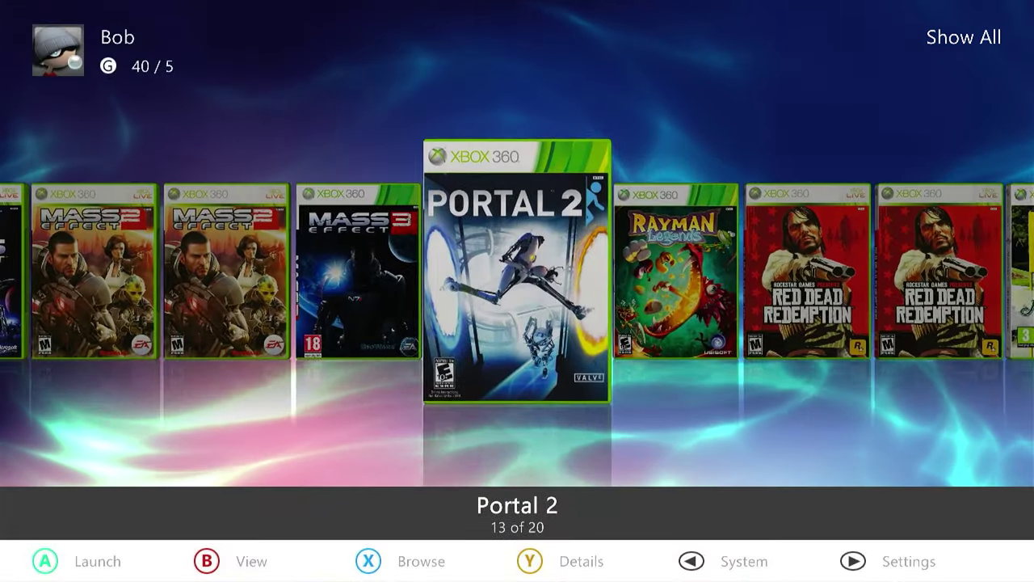
Step: Launch Mass Effect 3 Disc 1 from the Aurora game library
key("Left")
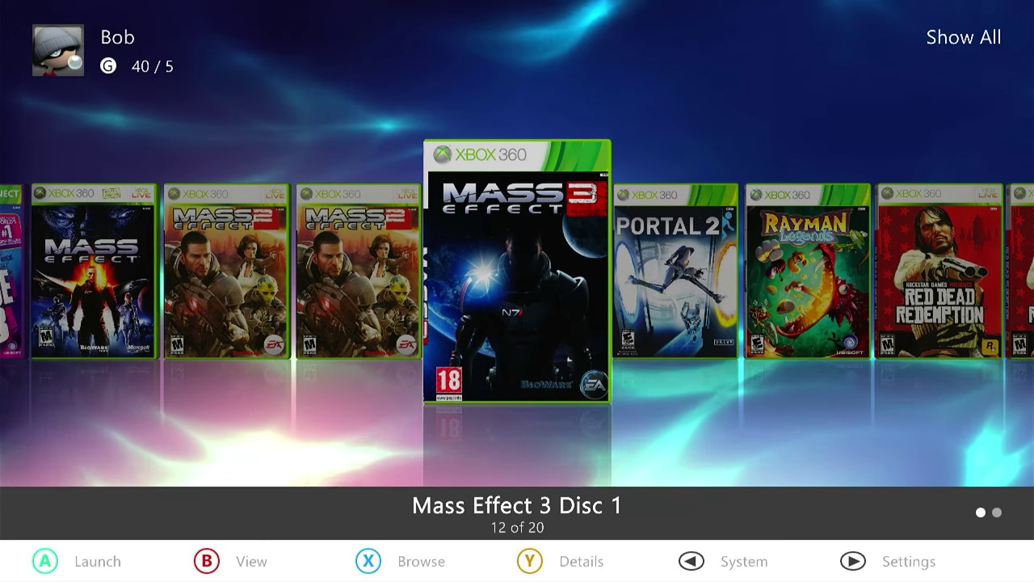
key("a")
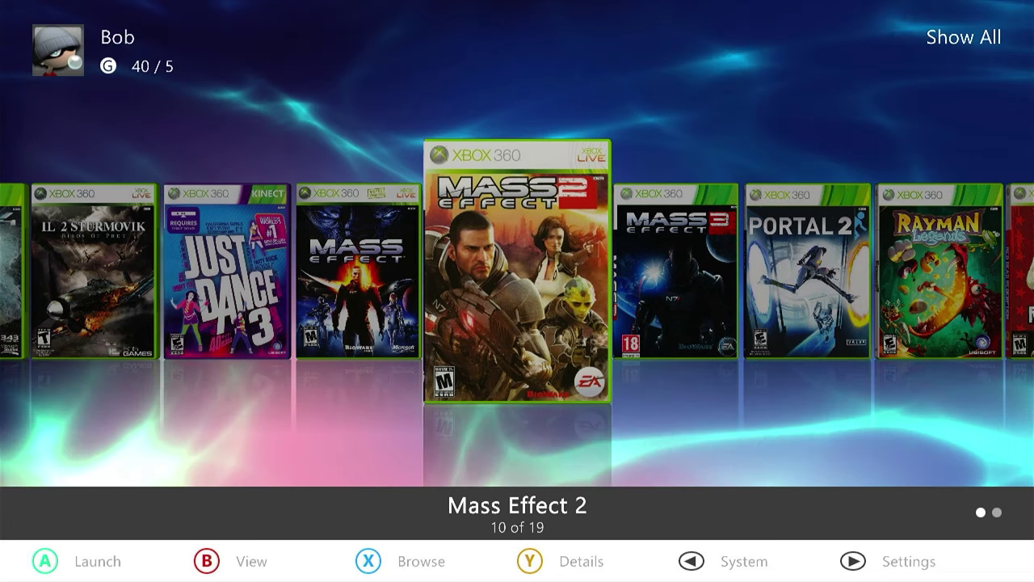
Step: Turn on Show Hidden Titles in the game library's filter options
key("Return")
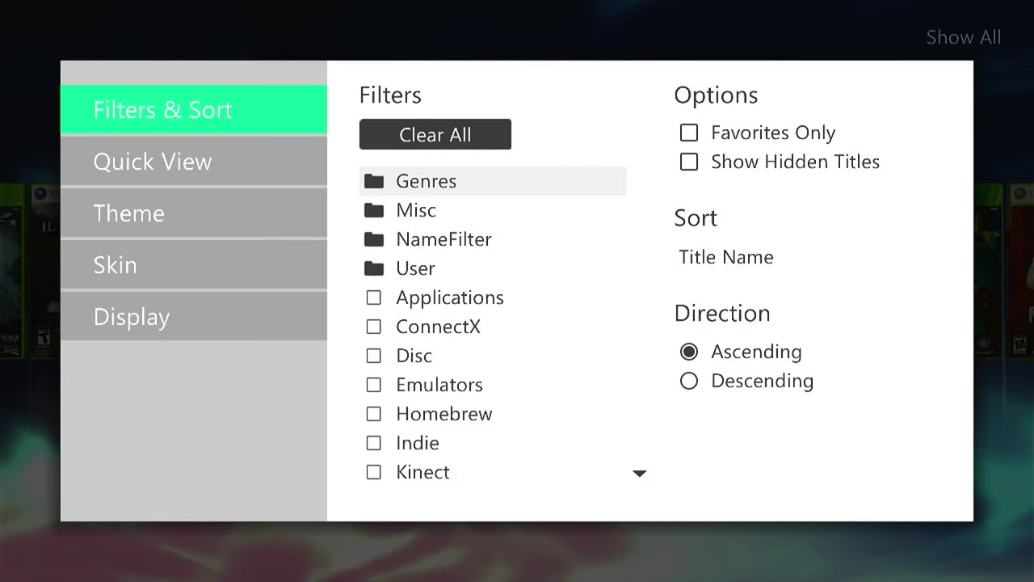
key("Right")
key("Right")
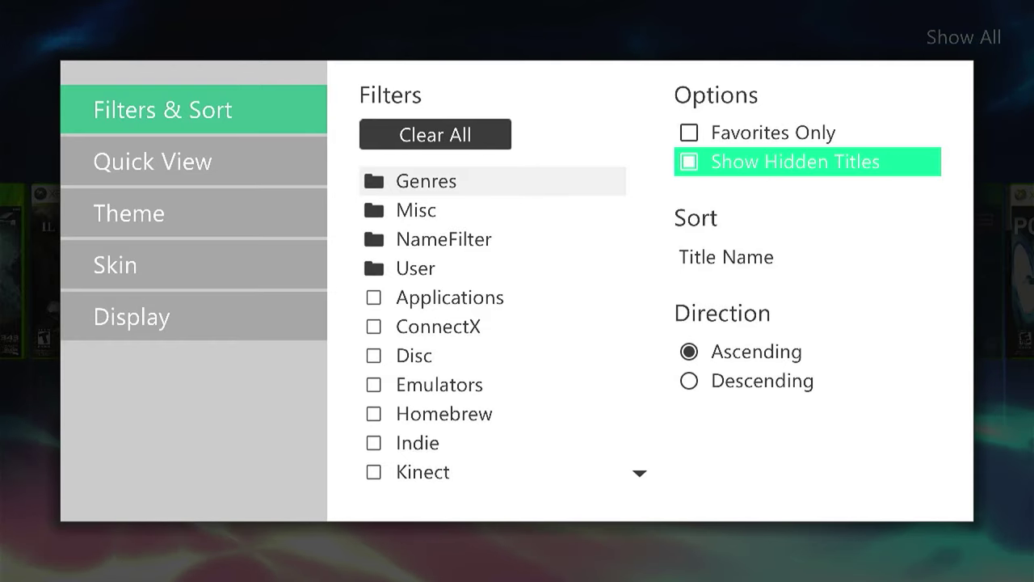
key("Escape")
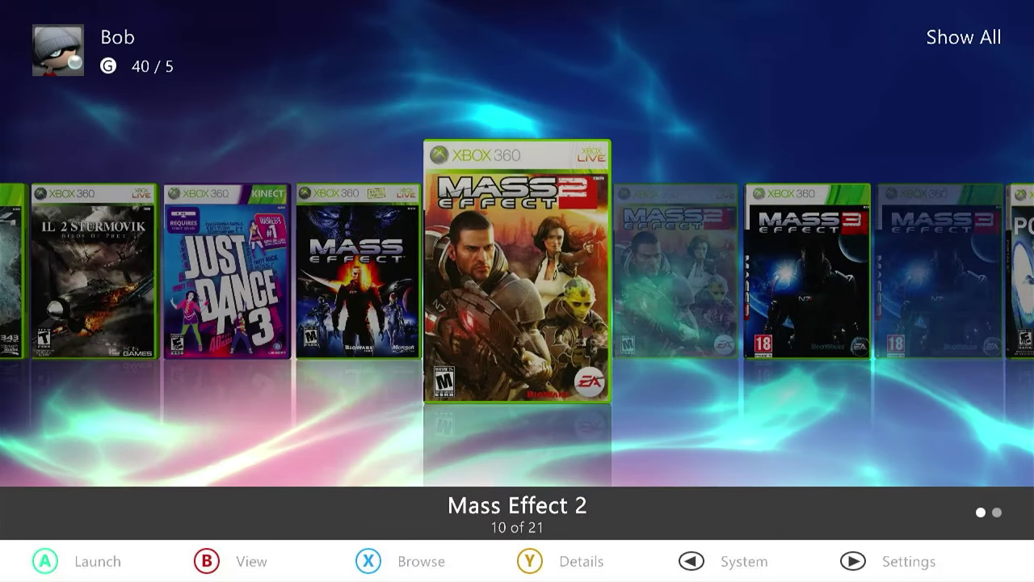
Step: Look through the game library with hidden titles shown, including Mass Effect 2 Disc 2 and Mass Effect 3 Disc 2
key("Right")
key("Right")
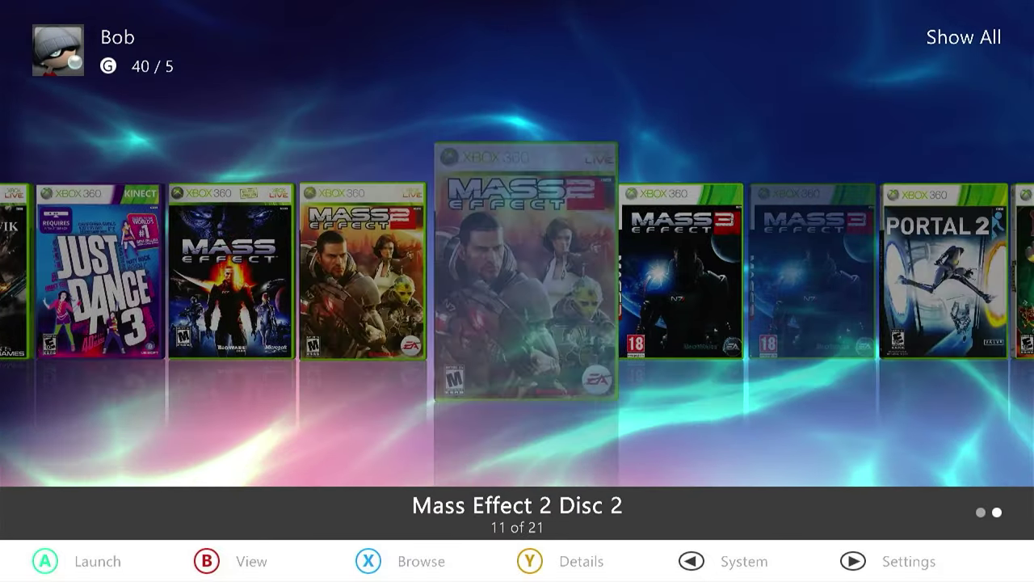
key("Right")
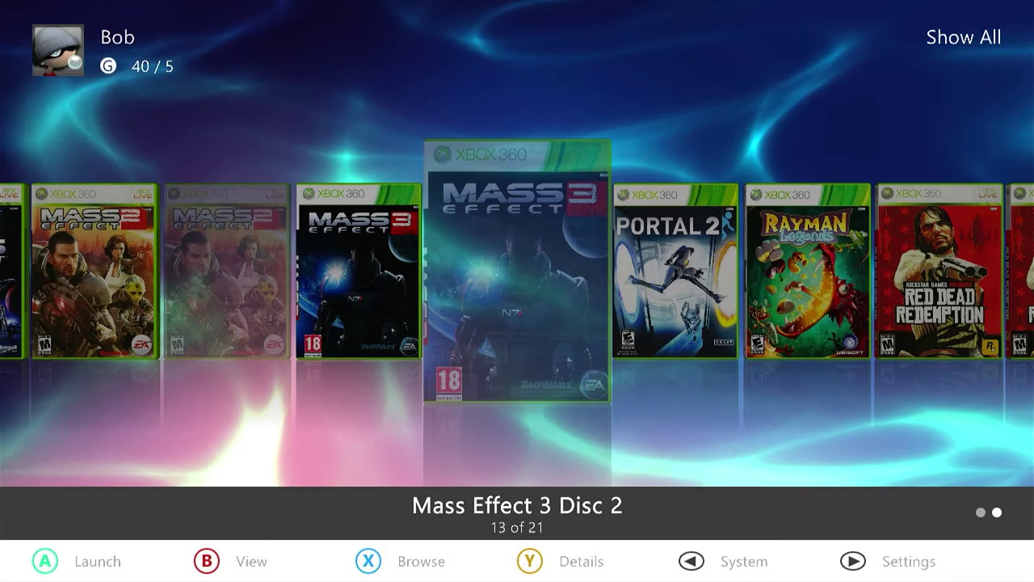
key("Right")
key("Right")
key("Right")
key("Right")
key("Right")
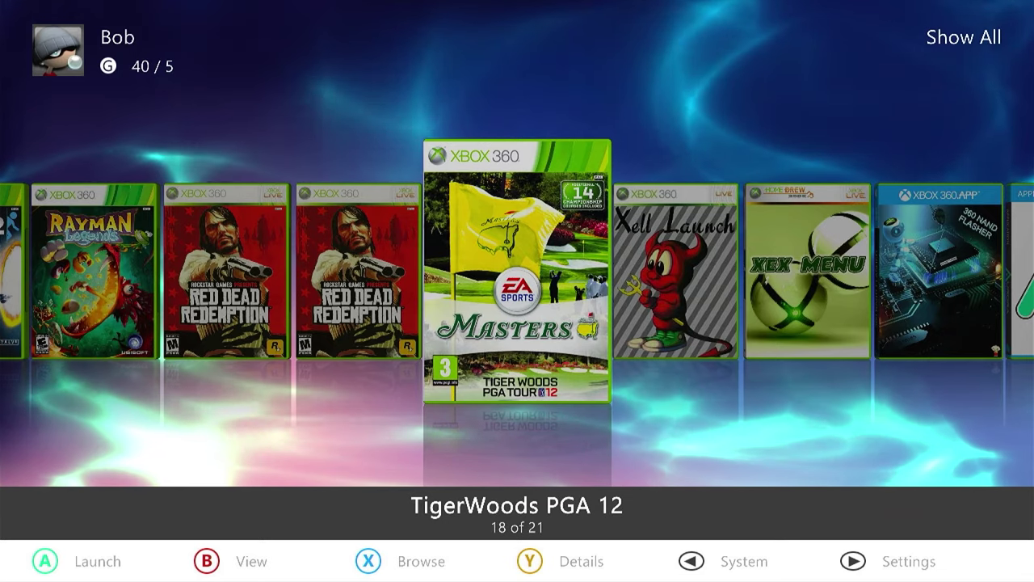
key("Right")
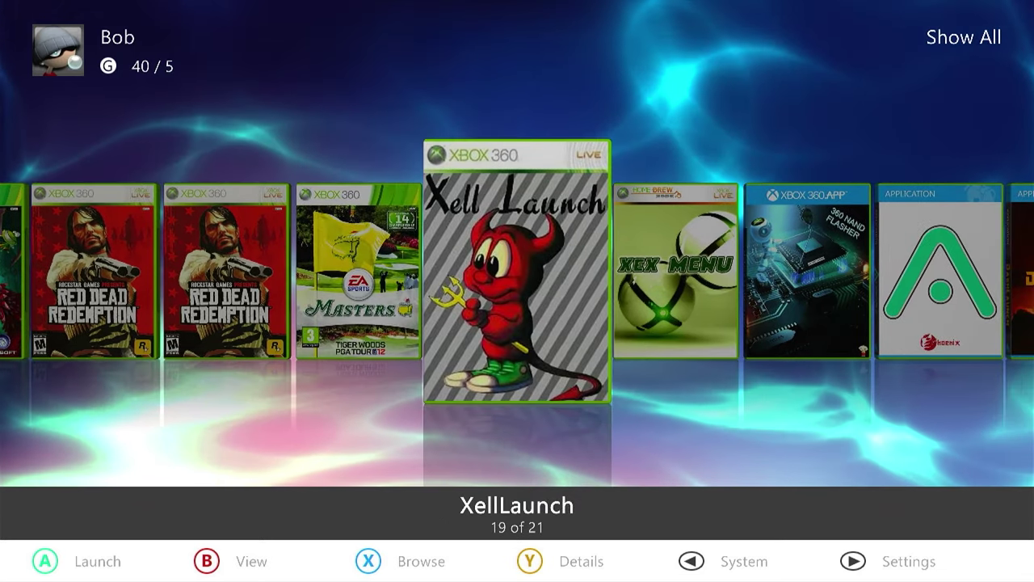
key("Right")
key("Right")
key("Right")
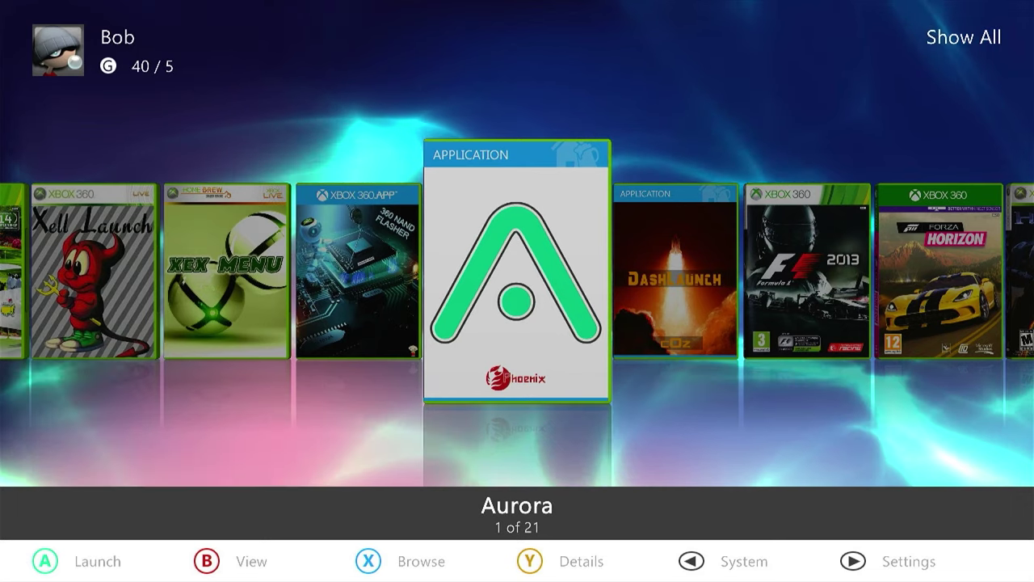
Step: Find XeXMenu 1.1 in the library and hide it through its details
key("Left")
key("Left")
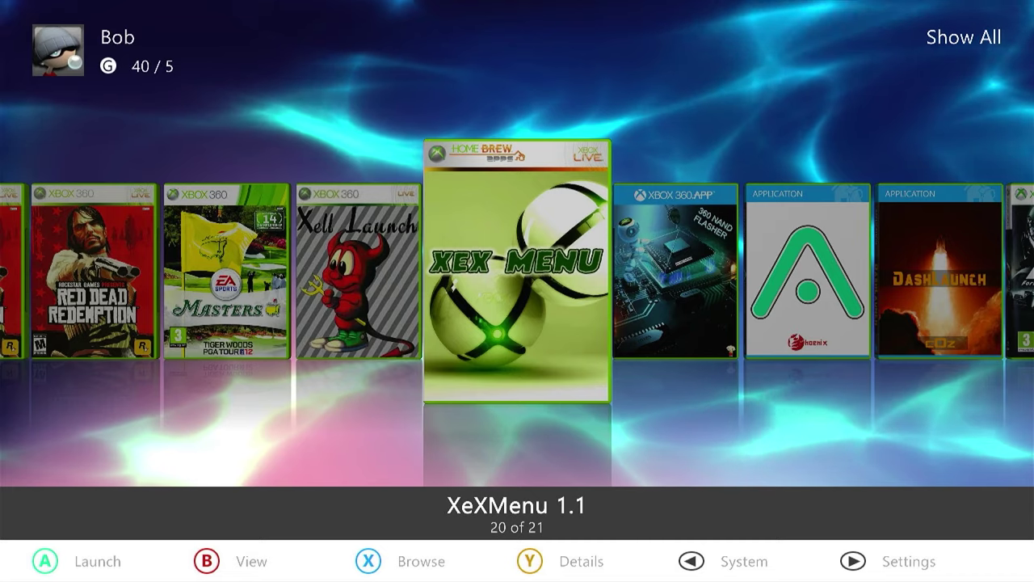
key("y")
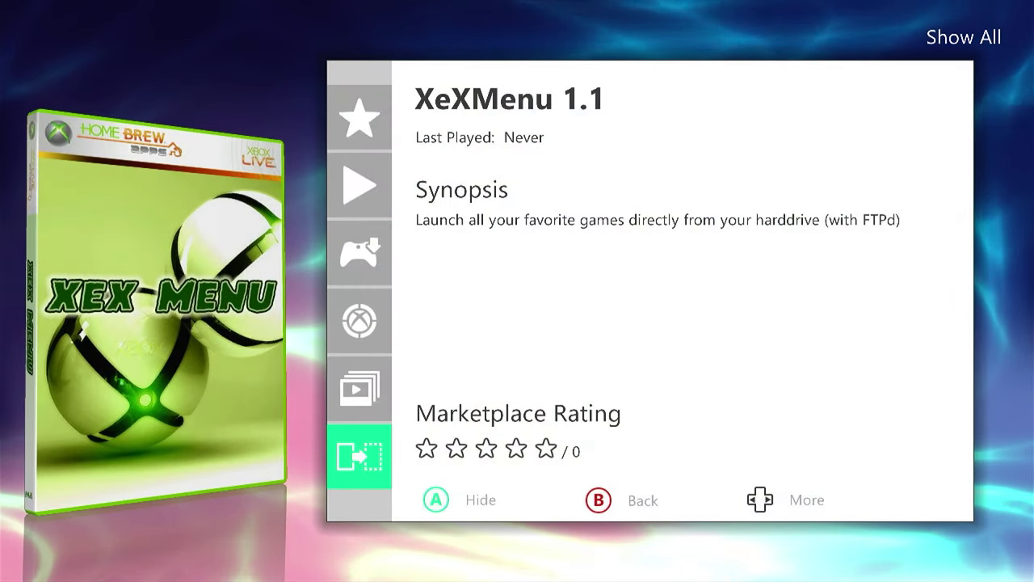
key("a")
key("b")
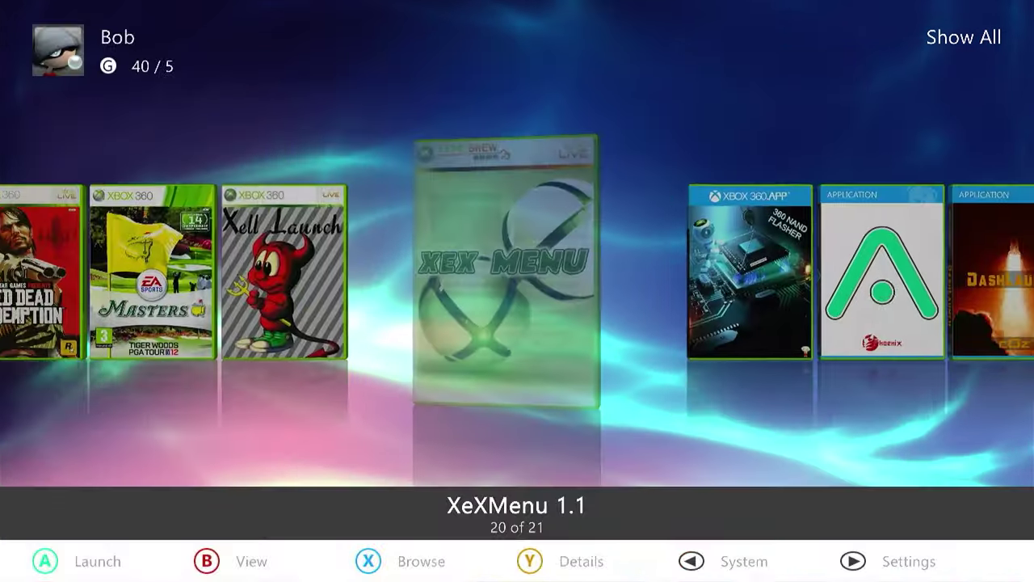
Step: Hide the XeXMenu_v1.1-XEX, Aurora and DashLaunch entries through their details
key("Right")
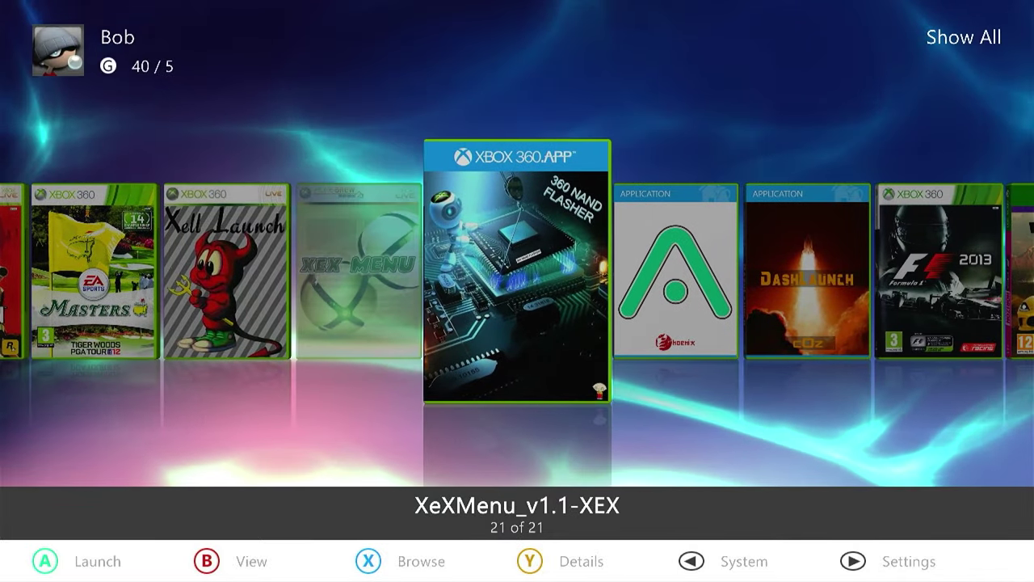
key("y")
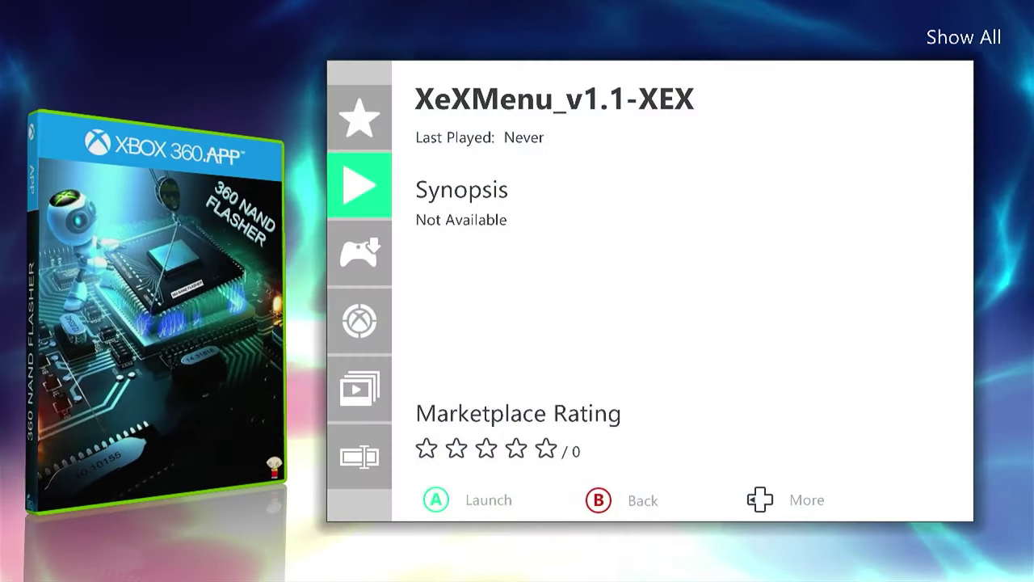
key("Down")
key("Down")
key("Down")
key("Down")
key("Right")
key("Right")
key("b")
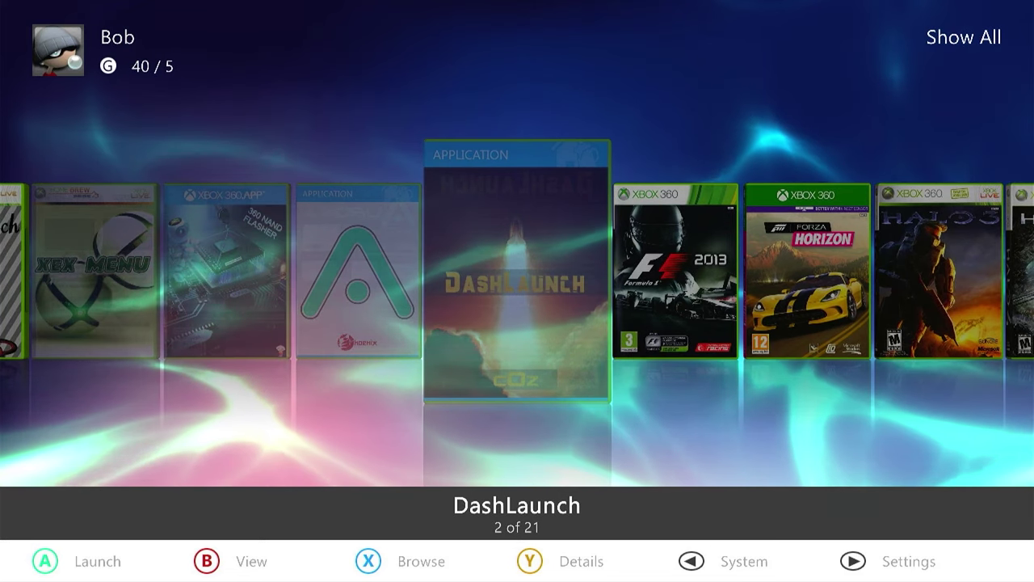
Step: Turn off Show Hidden Titles in the library's filter options and return to the games
key("Return")
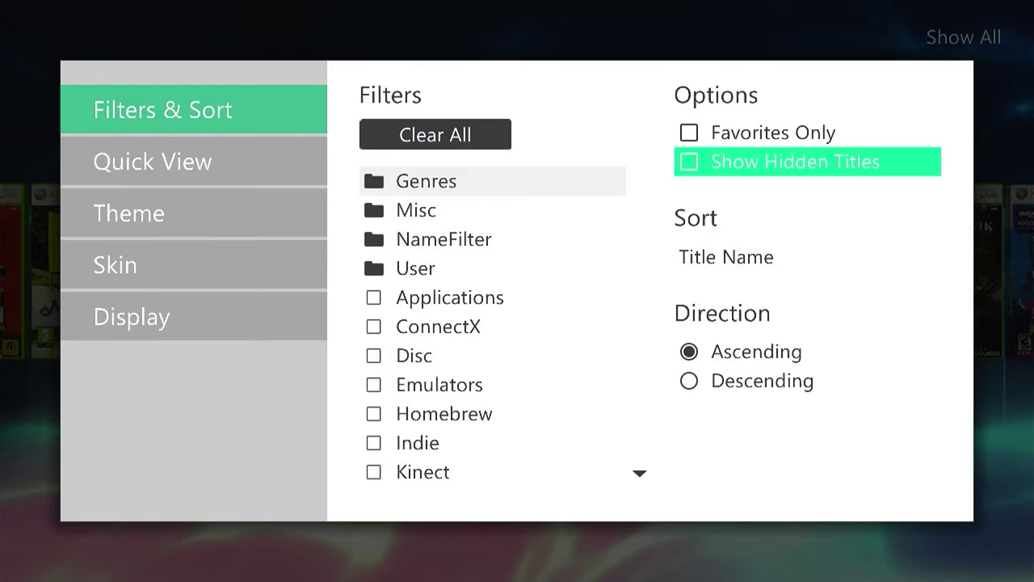
key("Down")
key("b")
Step: Find XellLaunch in the library and hide it through its details
key("Left")
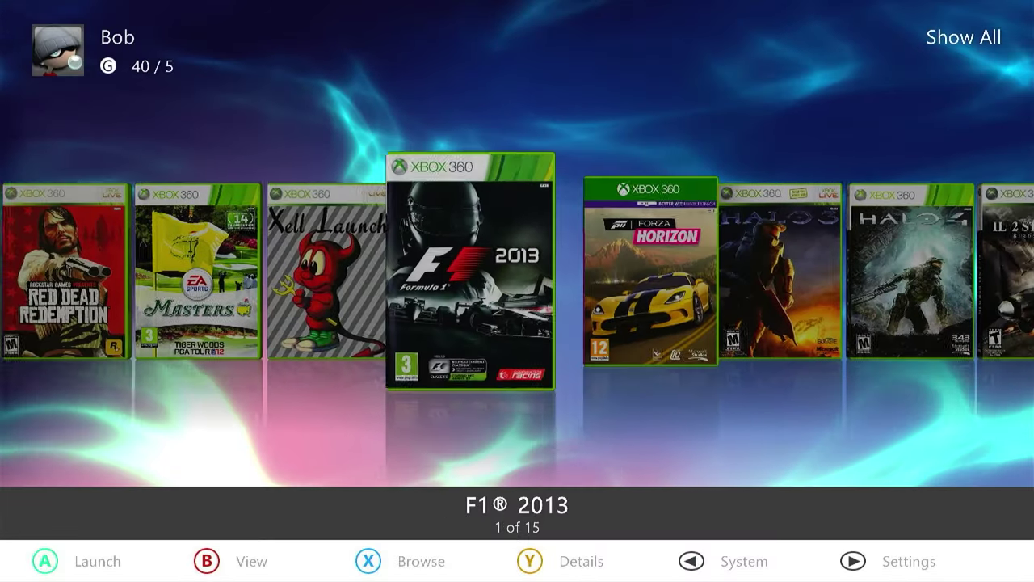
key("Left")
key("Left")
key("Right")
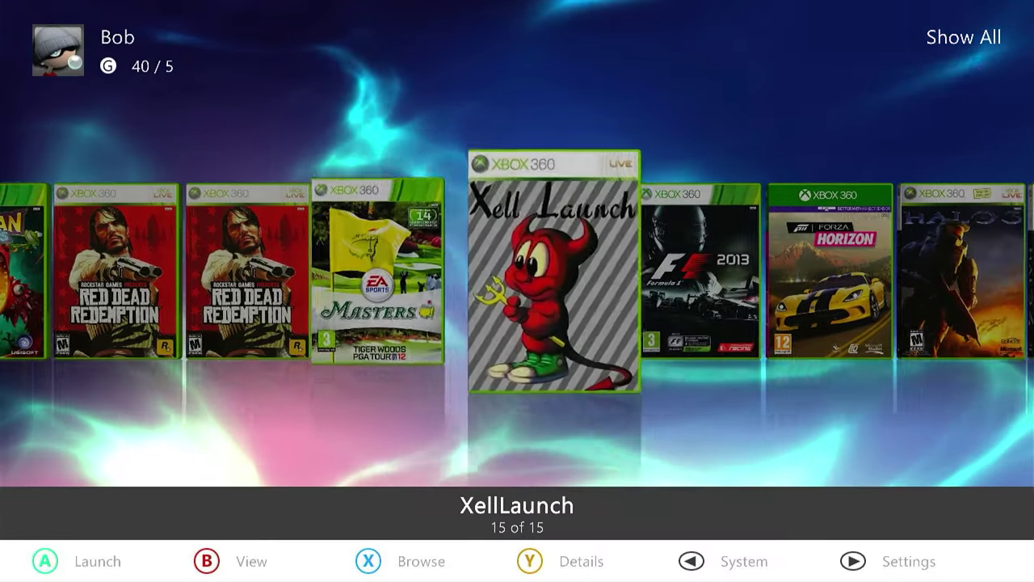
key("y")
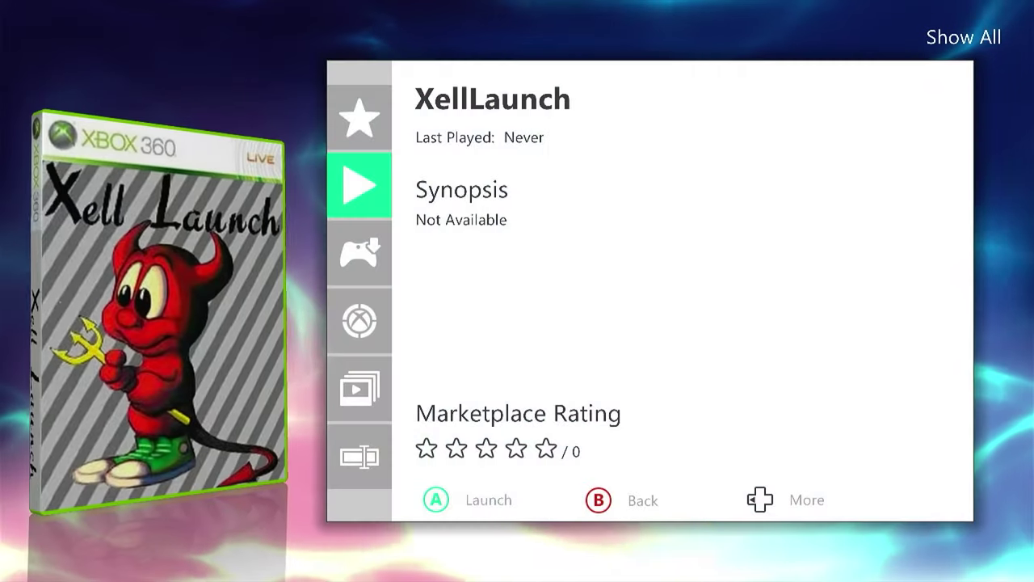
key("Down")
key("Down")
key("Down")
key("Down")
key("Down")
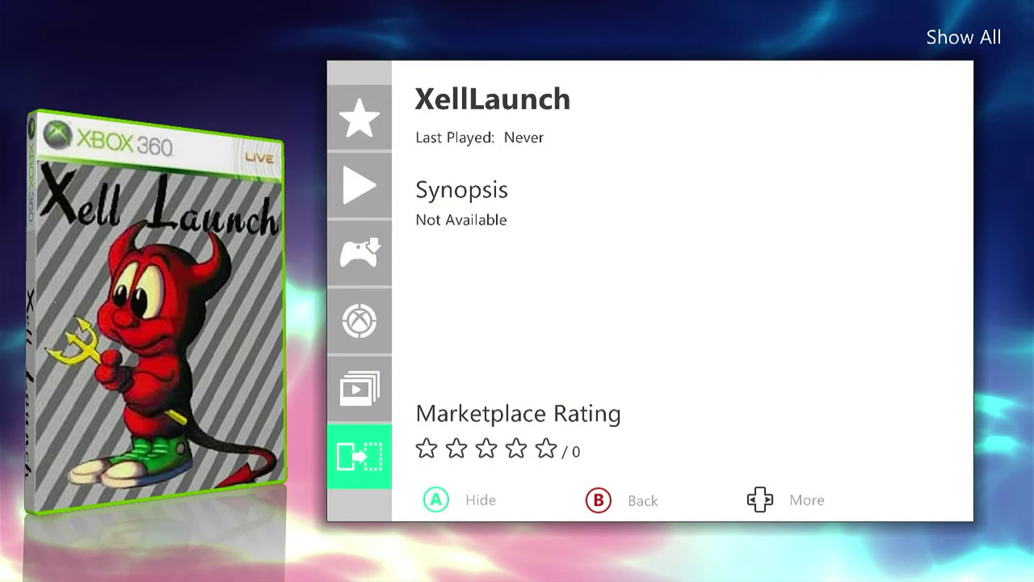
key("Return")
key("Escape")
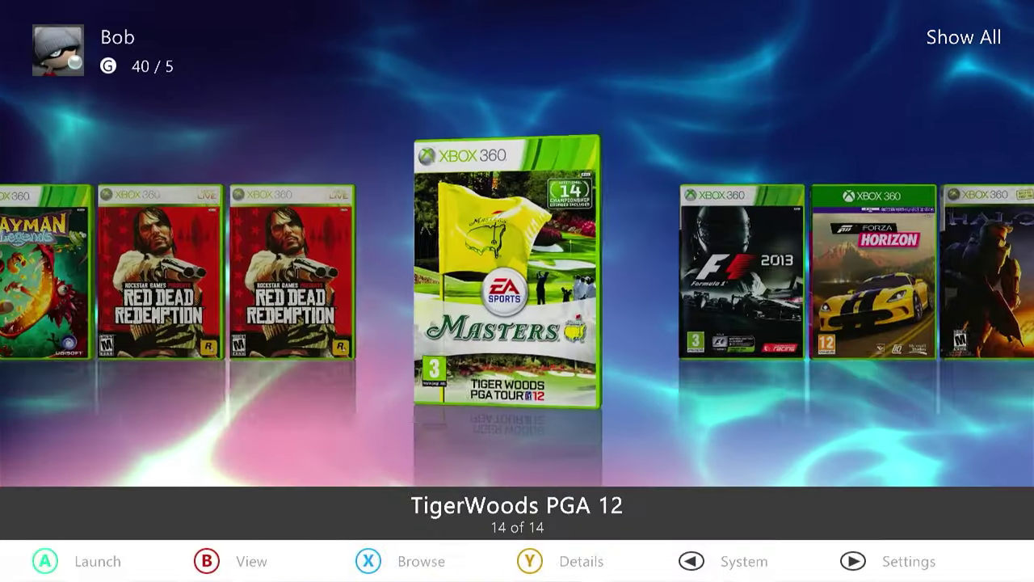
Step: Look through the remaining game library to check which titles are still listed
key("Right")
key("Right")
key("Right")
key("Right")
key("Right")
key("Right")
key("Right")
key("Right")
key("Right")
key("Right")
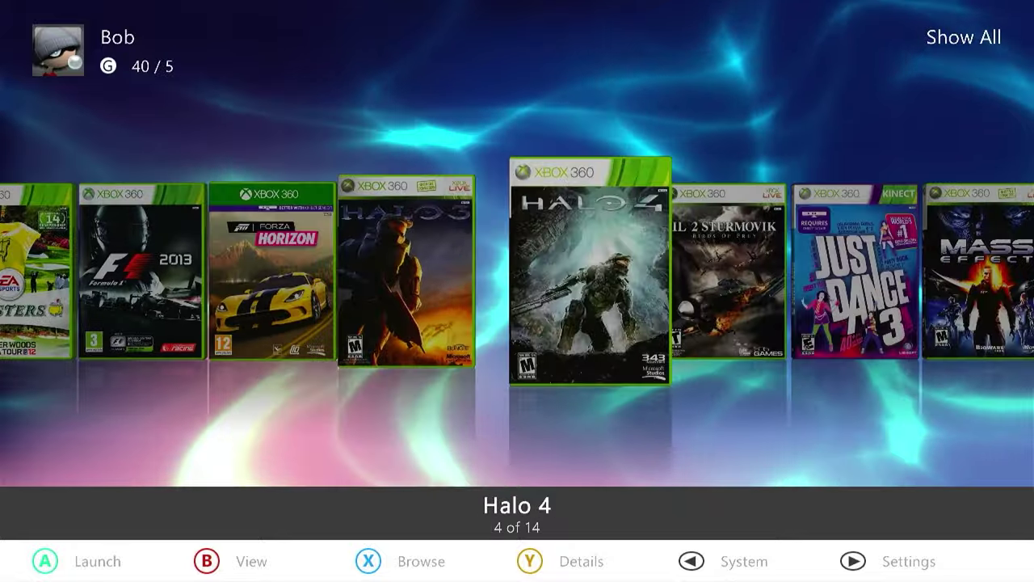
key("Right")
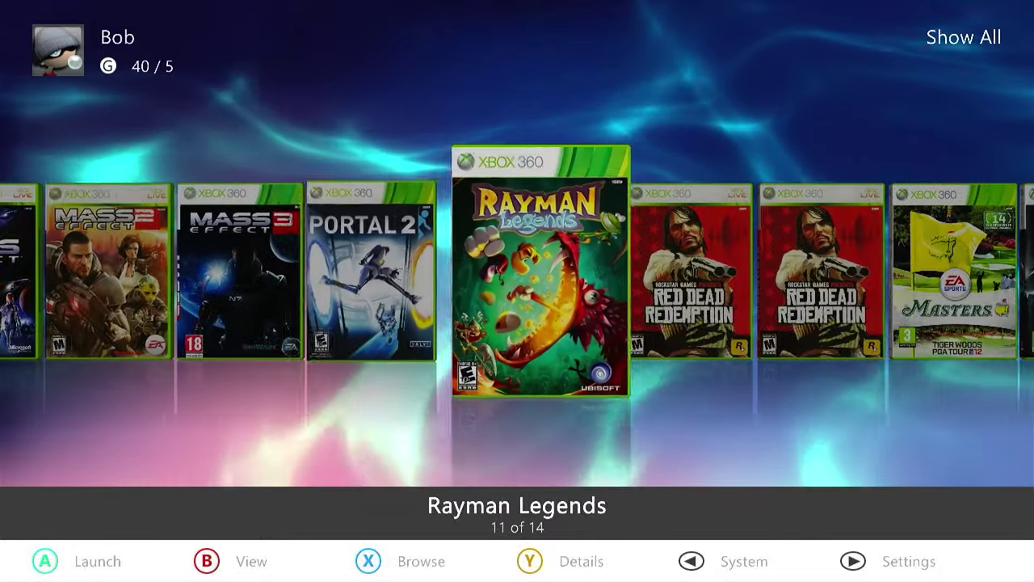
key("Left")
key("Left")
key("Left")
key("Left")
key("Left")
key("Left")
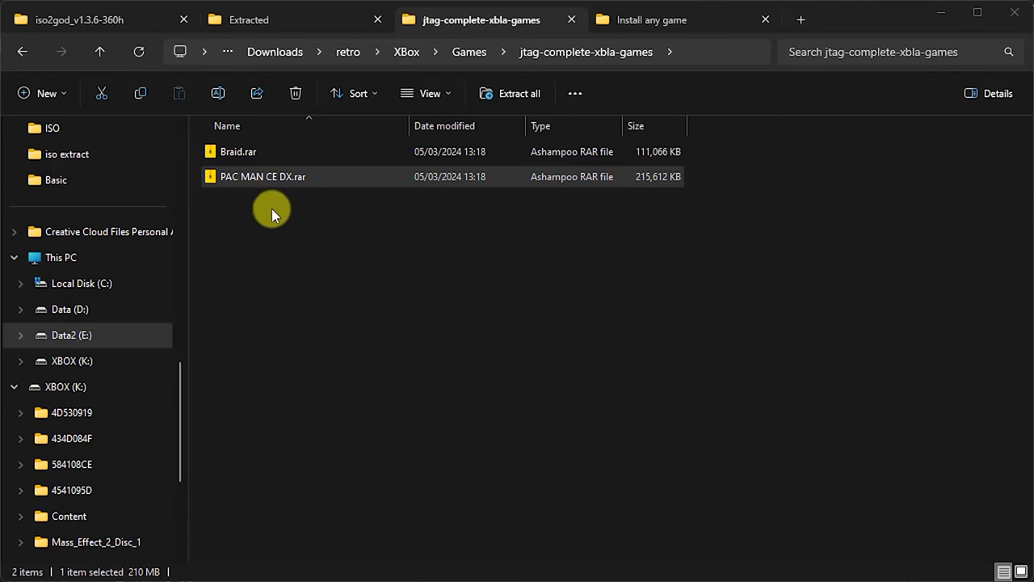
Step: In File Explorer on the PC, open PAC MAN CE DX.rar and inspect the game file inside its 58410A8C folder
double_click(218, 178)
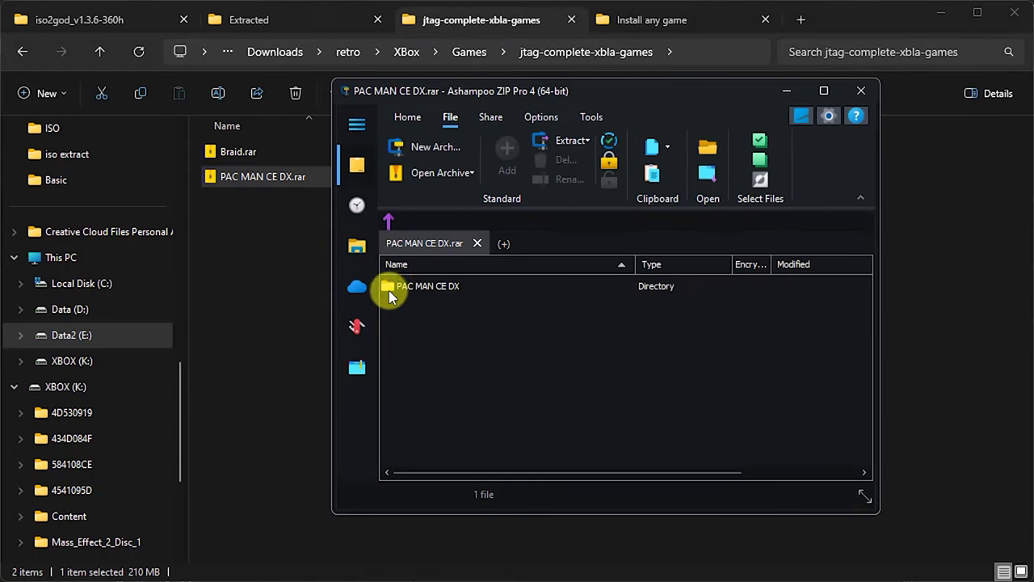
double_click(393, 288)
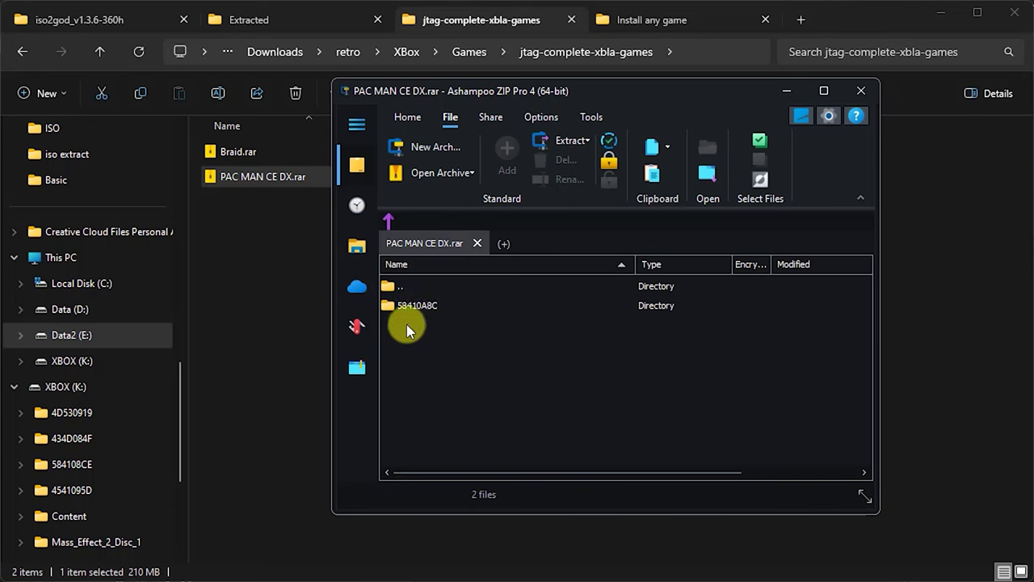
double_click(390, 306)
double_click(389, 307)
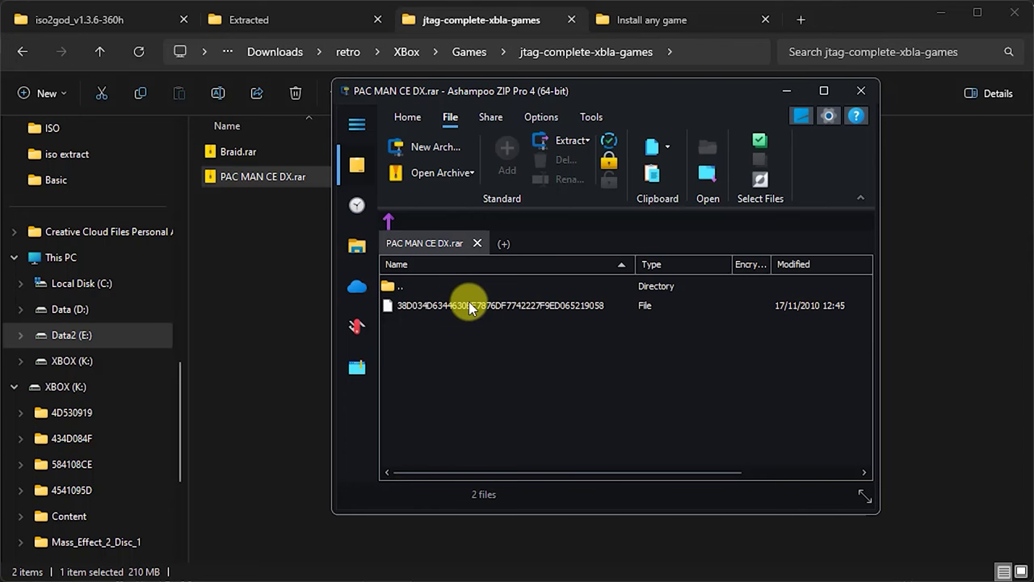
Step: Go back up inside the archive and extract the 58410A8C folder to the XBOX (K:) drive
left_click(393, 288)
double_click(392, 288)
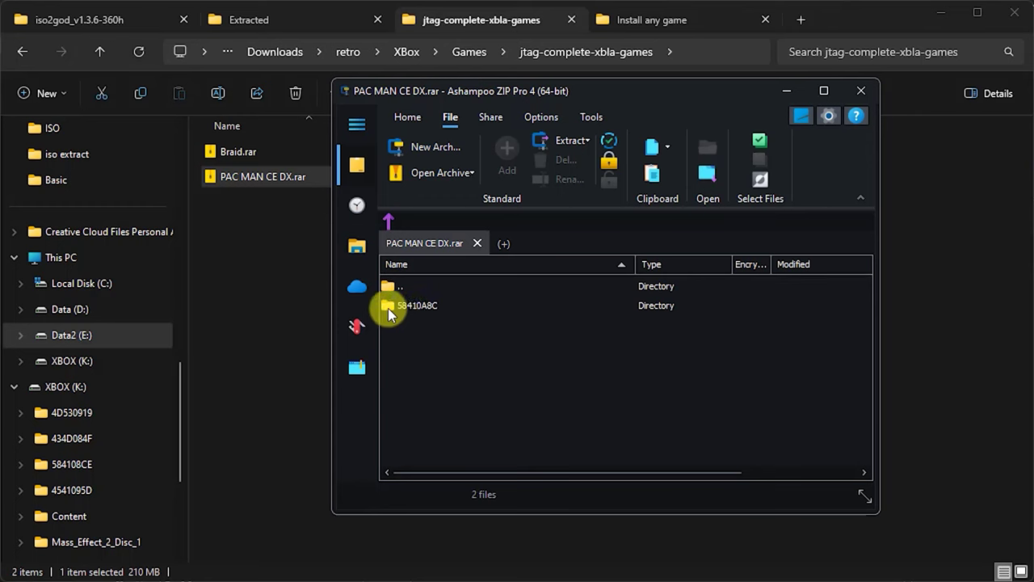
left_click(388, 306)
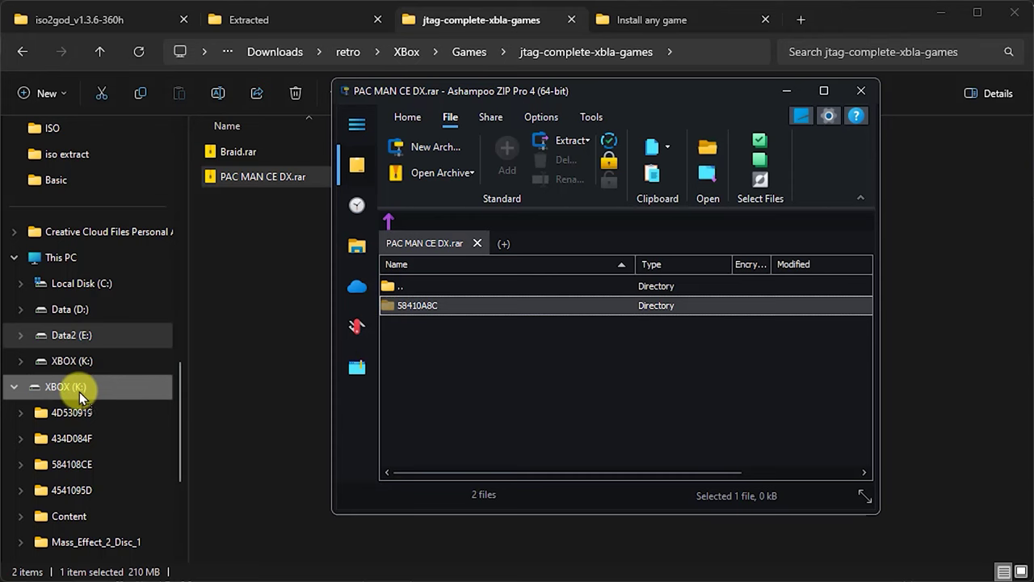
left_click_drag(73, 390, 73, 390)
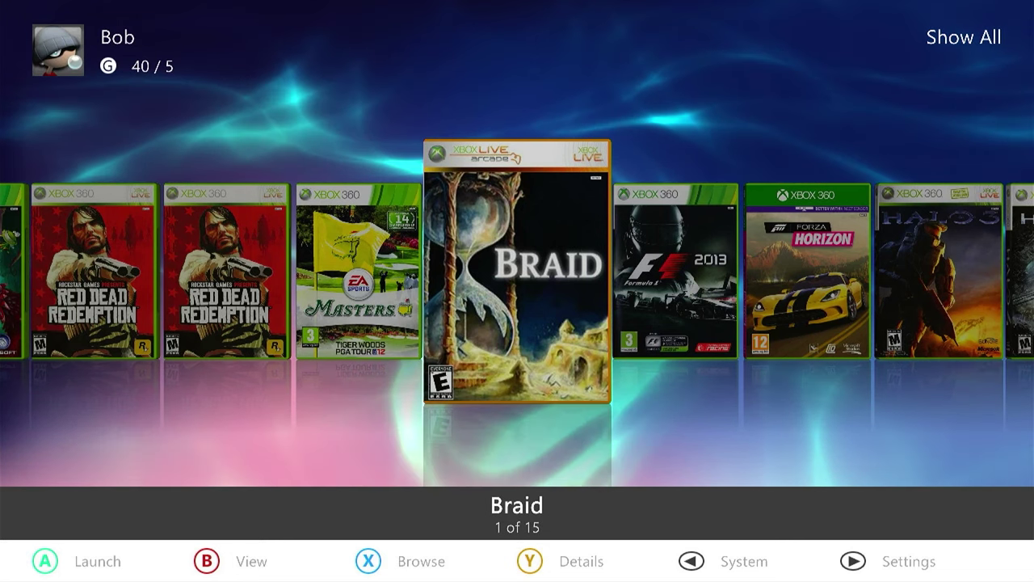
Step: Switch to Aurora on the console, start the File Manager from the System tools and open the Usb0 drive
key("BackSpace")
key("Return")
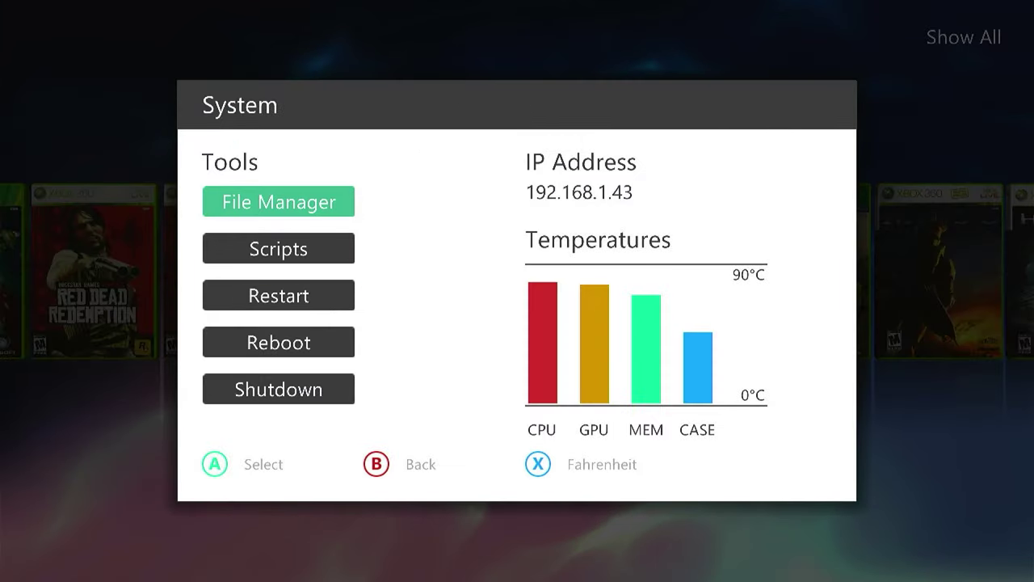
key("Down")
key("Down")
key("Down")
key("Down")
key("Down")
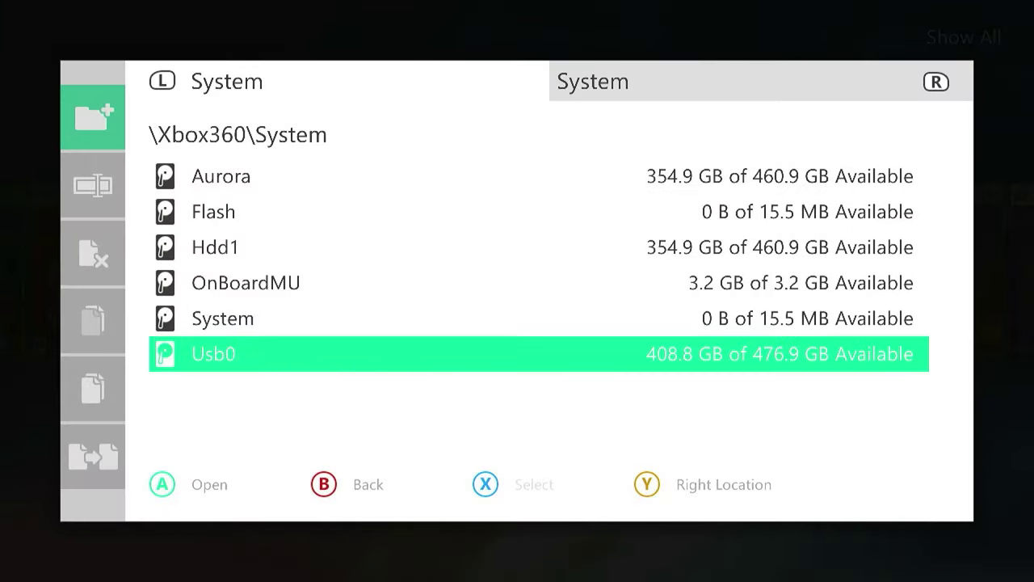
key("Return")
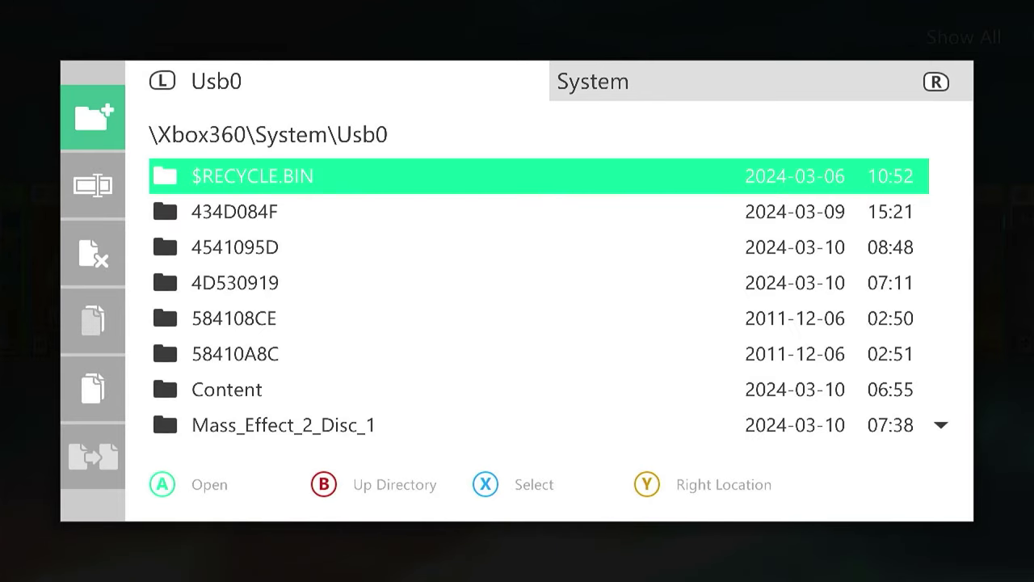
Step: Select the 58410A8C folder on Usb0 and copy it
key("Down")
key("Down")
key("Down")
key("Down")
key("Down")
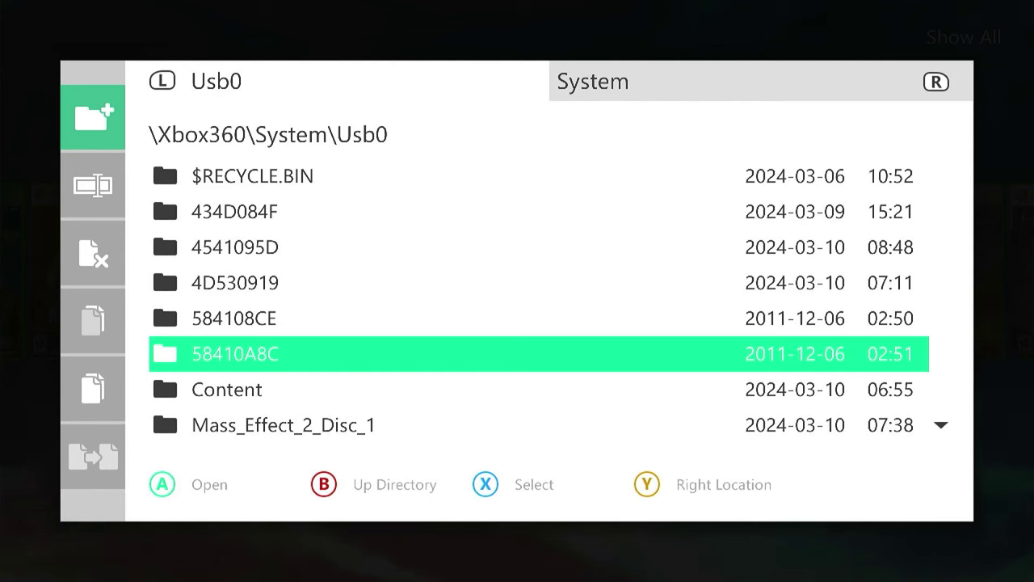
key("x")
key("Left")
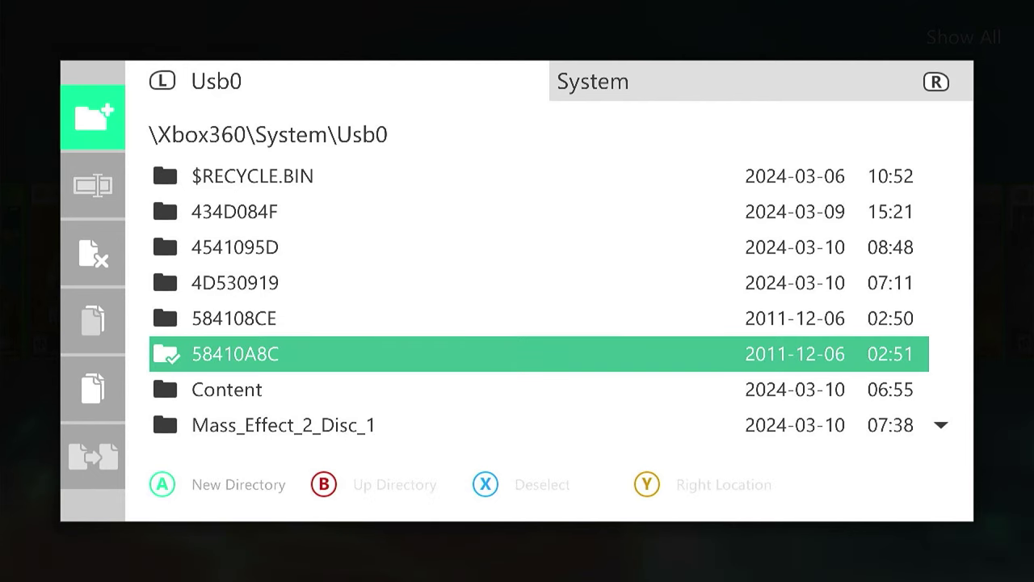
key("Down")
key("Down")
key("Down")
key("Down")
key("Right")
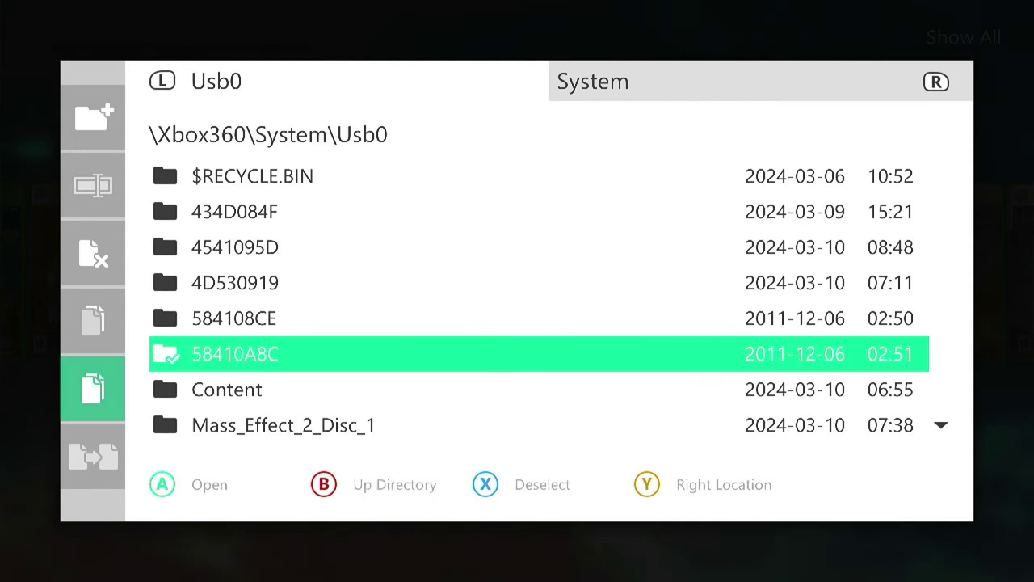
key("b")
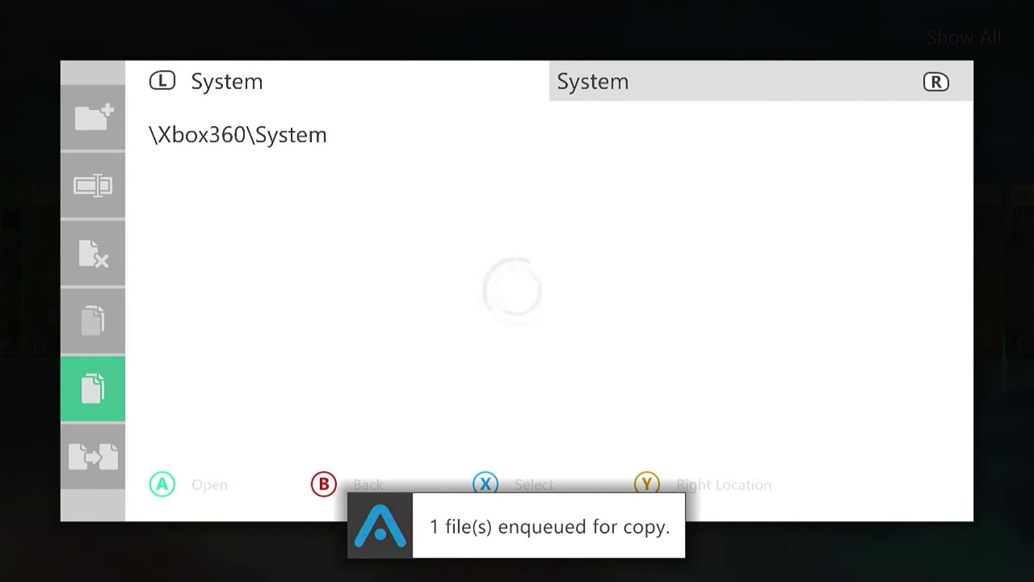
key("Up")
key("Up")
key("Up")
key("a")
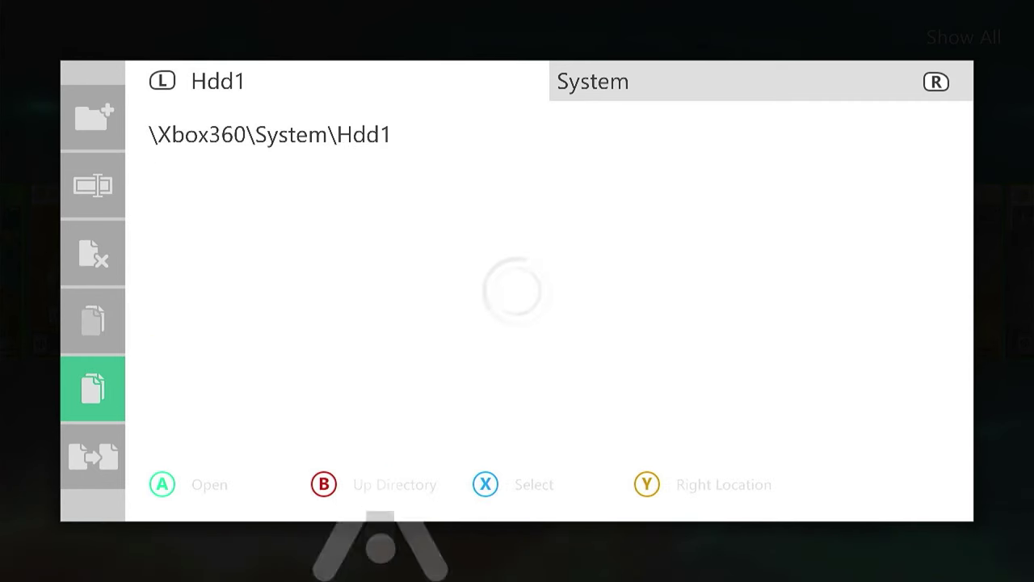
key("Down")
key("Down")
key("a")
key("Down")
key("Up")
key("a")
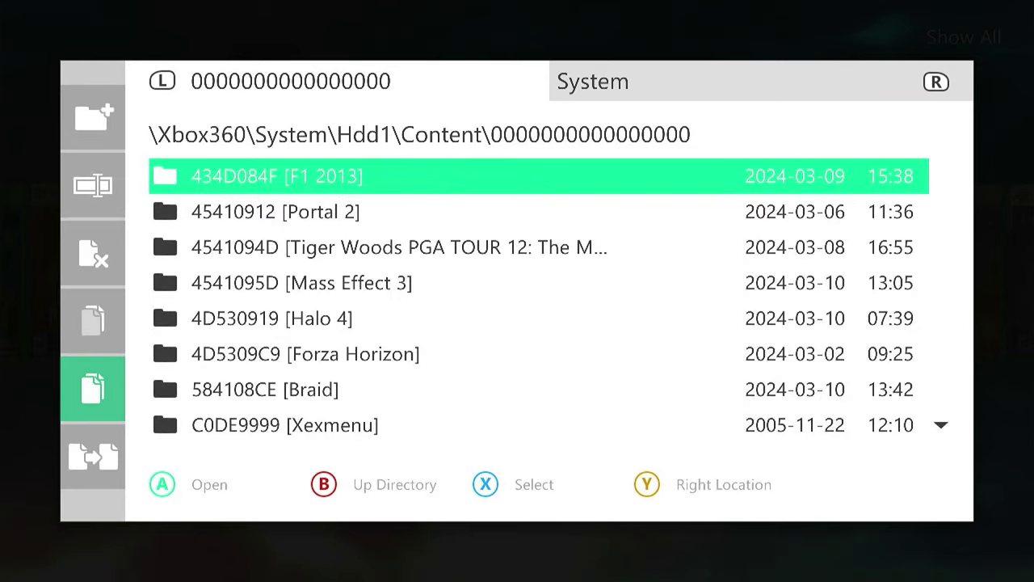
key("Left")
key("Down")
key("a")
key("Right")
key("a")
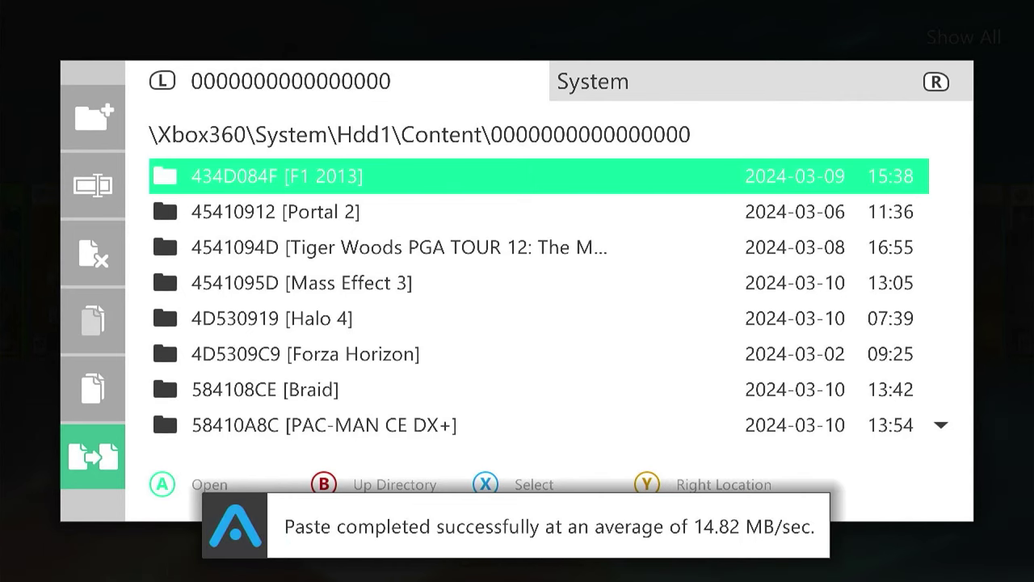
Step: Back out of the File Manager to the System tools and restart Aurora
key("Escape")
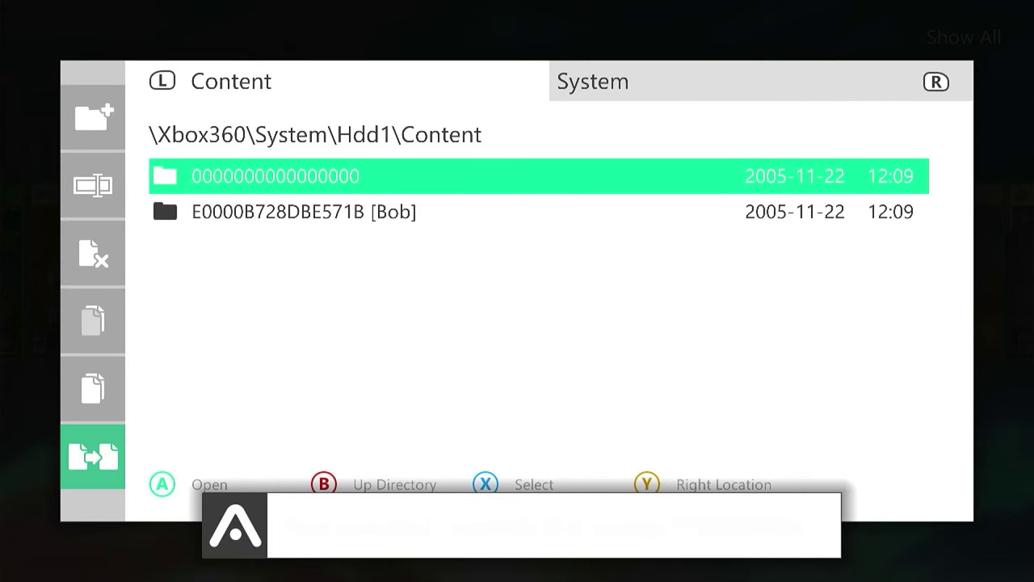
key("Escape")
key("Escape")
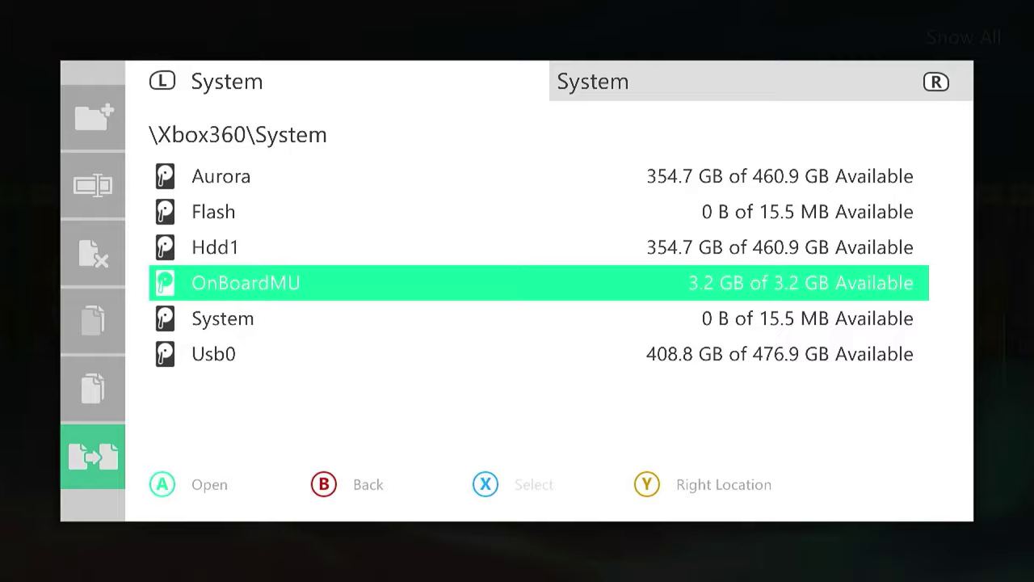
key("Escape")
key("Down")
key("Down")
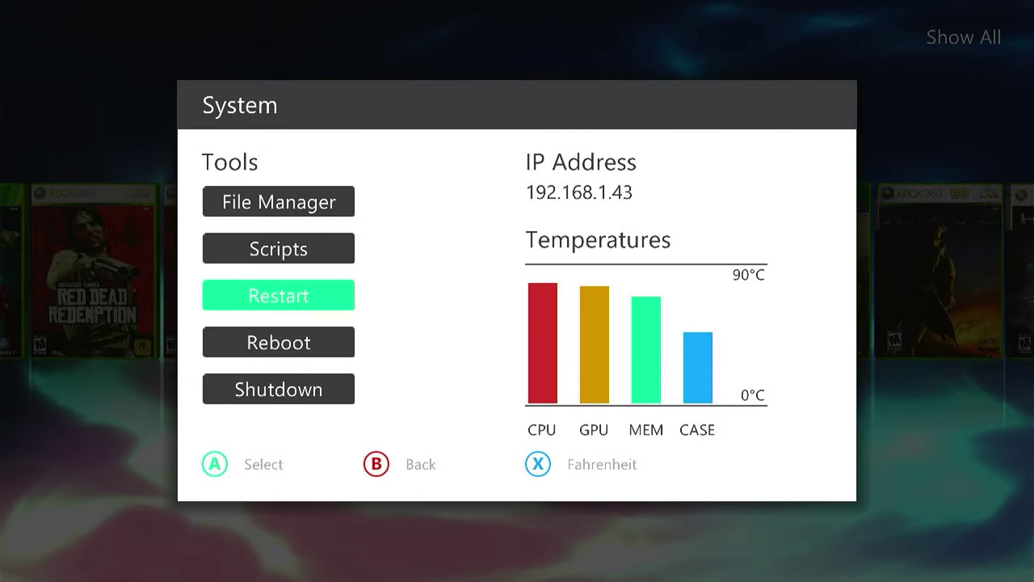
key("Return")
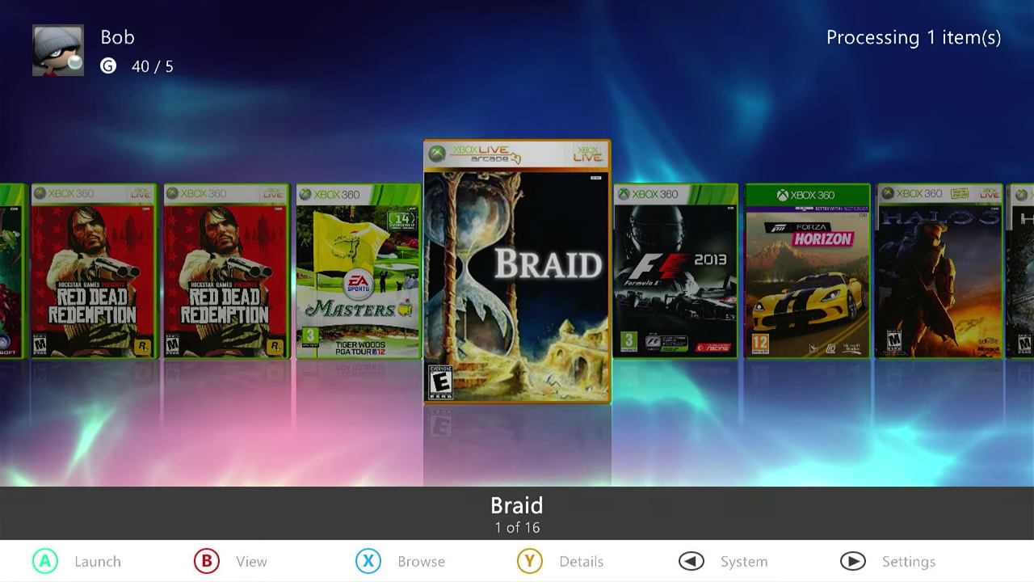
Step: Browse the game library to PAC-MAN CE DX and launch it
key("Right")
key("Right")
key("Right")
key("Right")
key("Right")
key("Right")
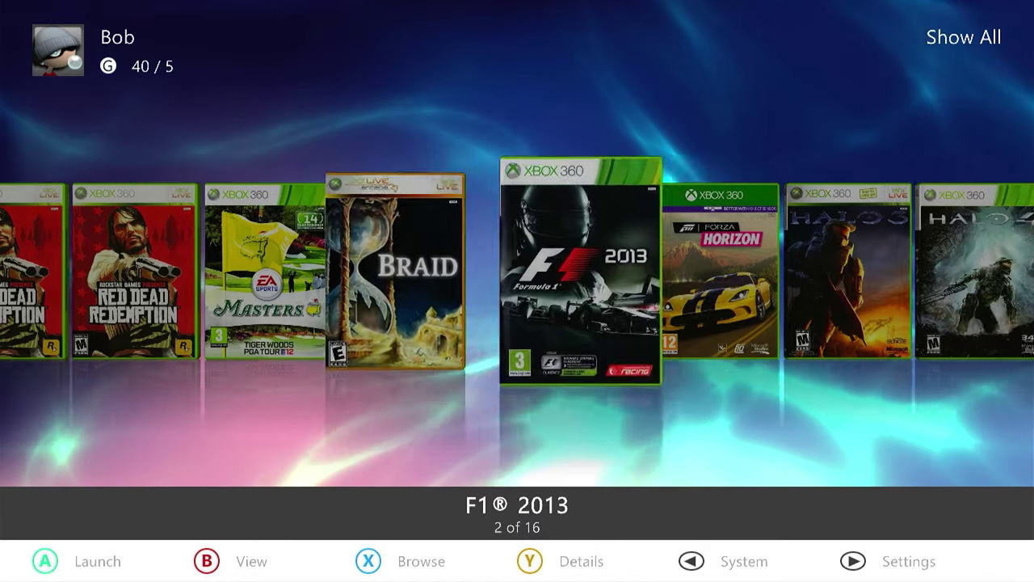
key("Right")
key("Right")
key("Right")
key("Right")
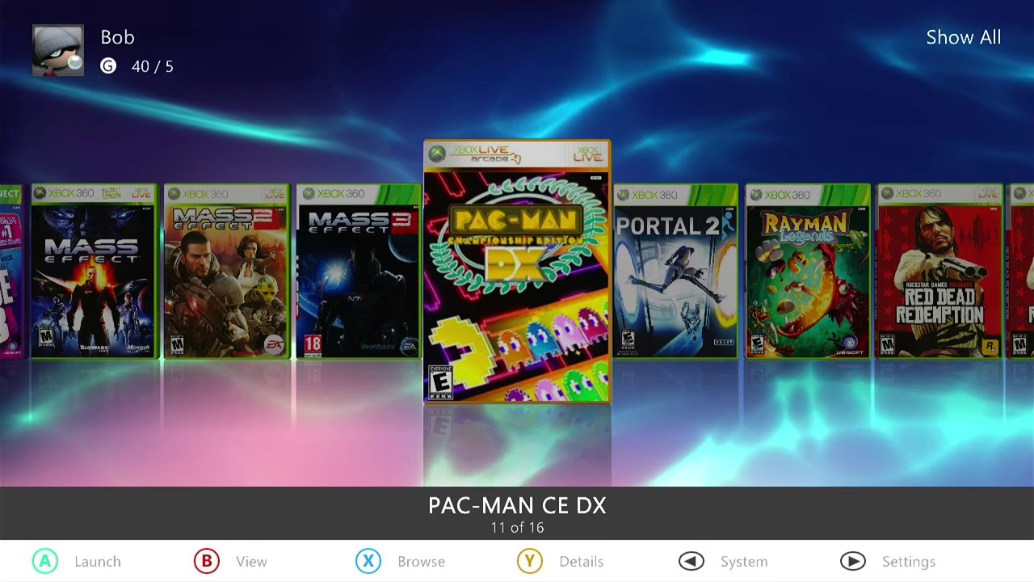
key("Return")
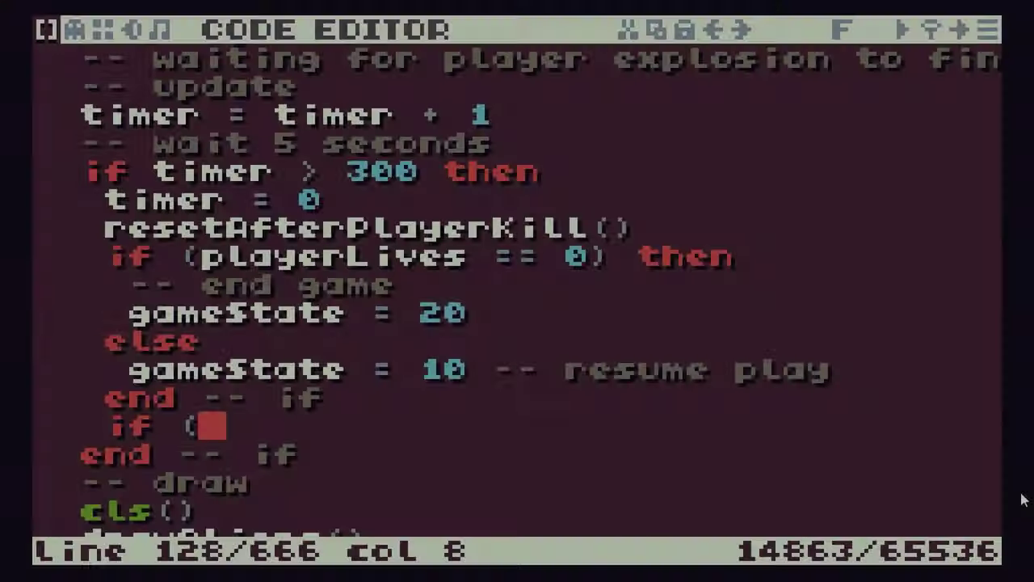
type("ga")
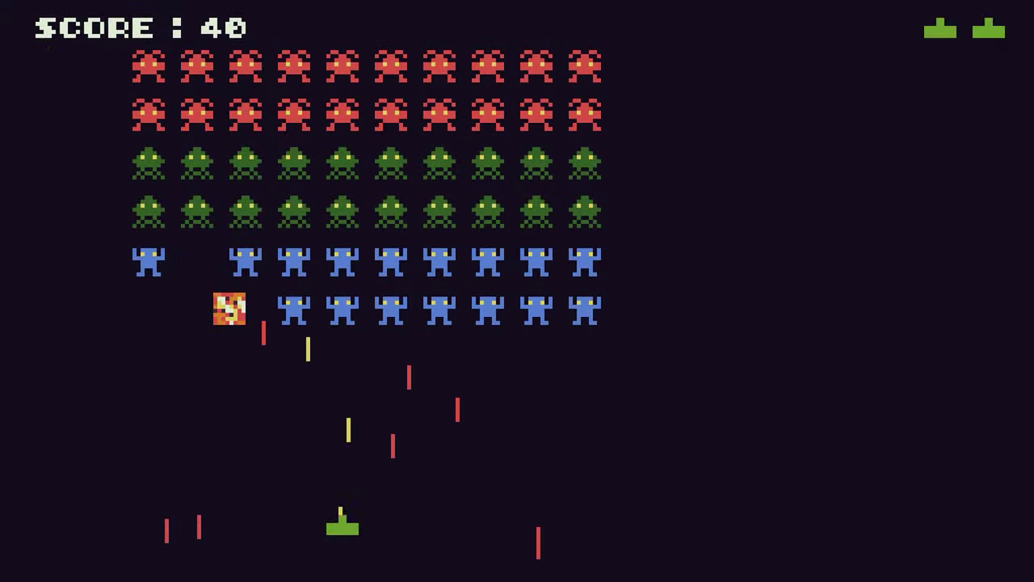